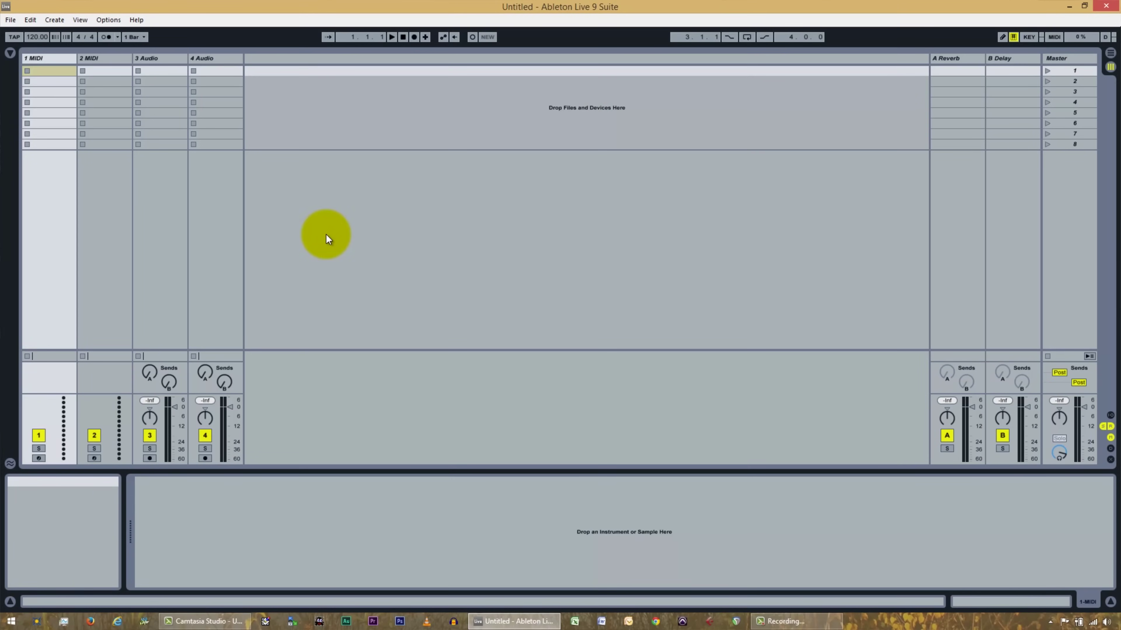
Compare the Session and Arrangement views of the empty set, ending in Session View
key("Tab")
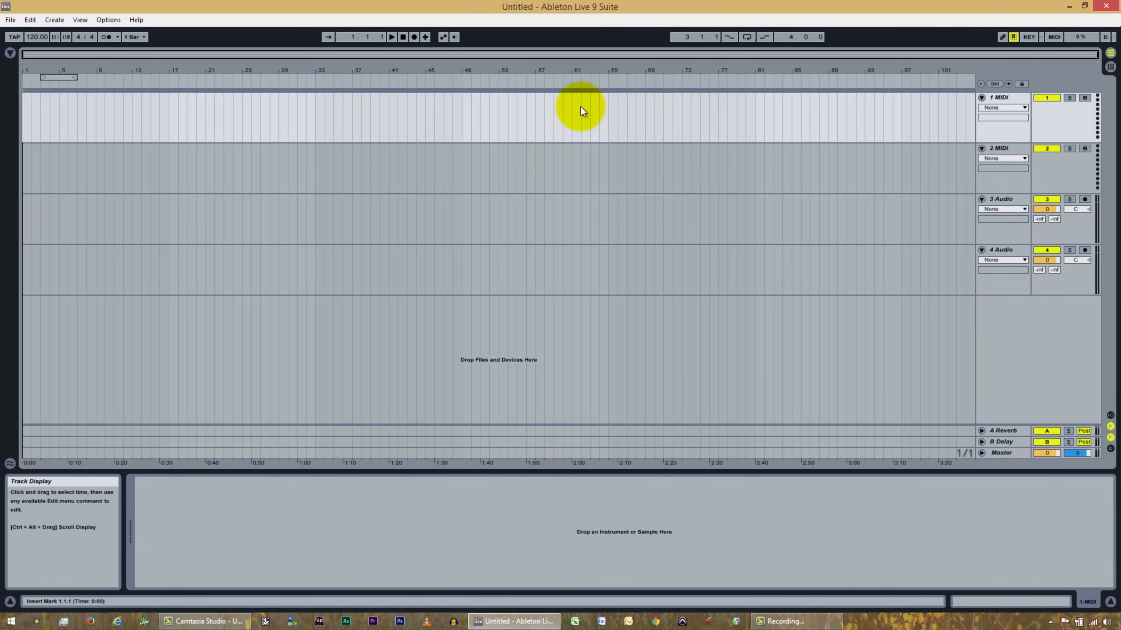
key("Tab")
key("Tab")
key("Tab")
key("Tab")
key("Tab")
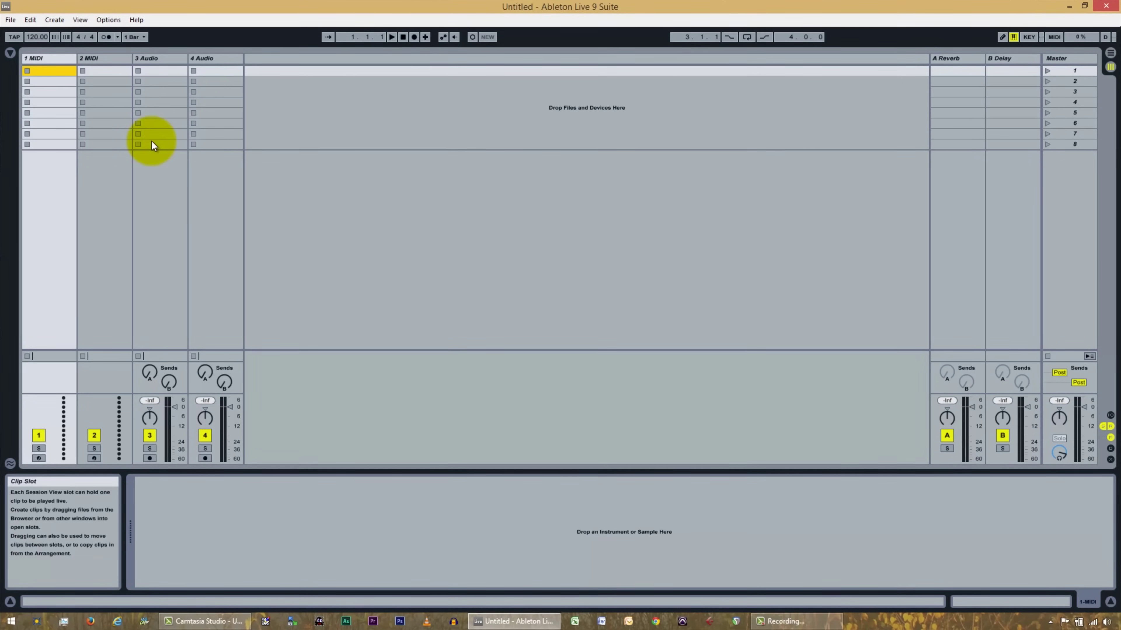
Load the jamstix3 plug-in onto the first MIDI track and place its window clear of the browser
left_click(9, 53)
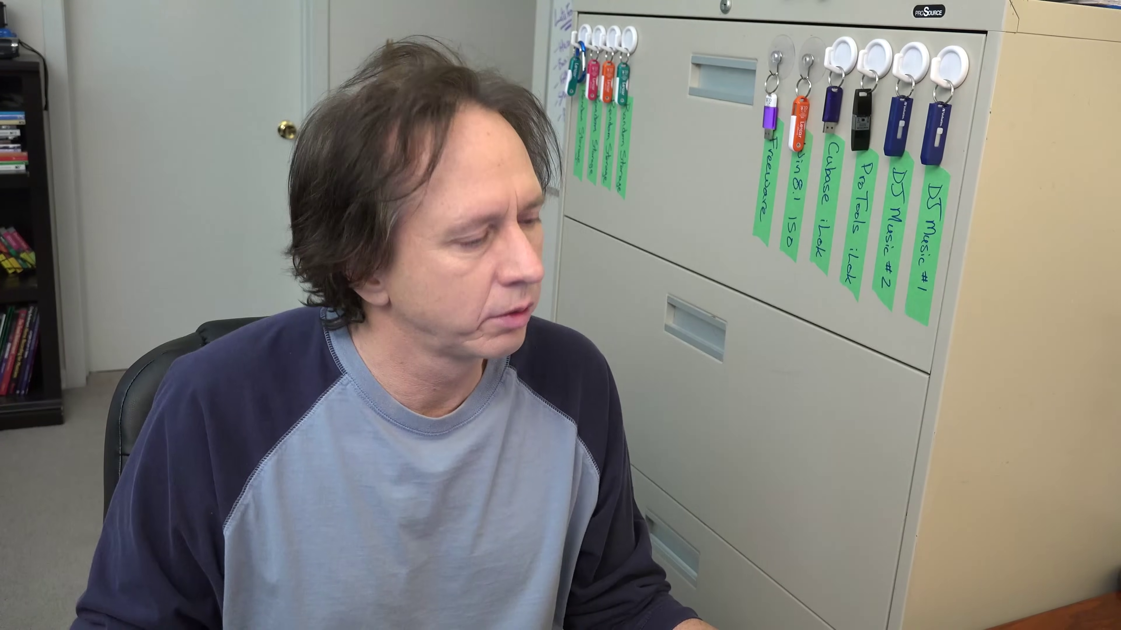
left_click(82, 91)
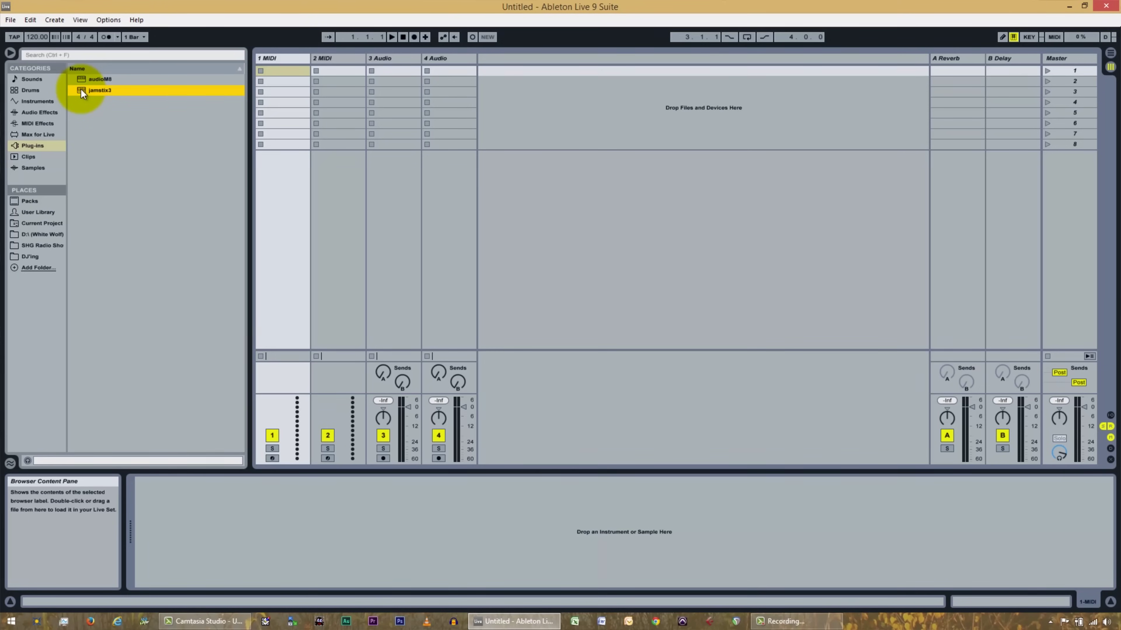
left_click_drag(89, 90, 288, 57)
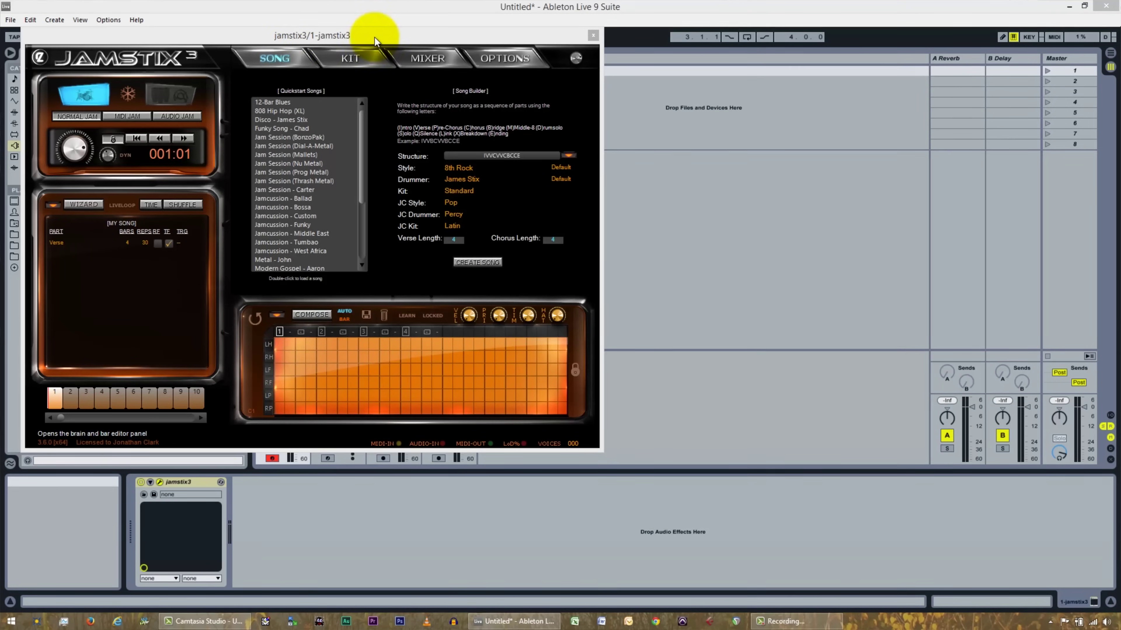
left_click_drag(375, 37, 649, 104)
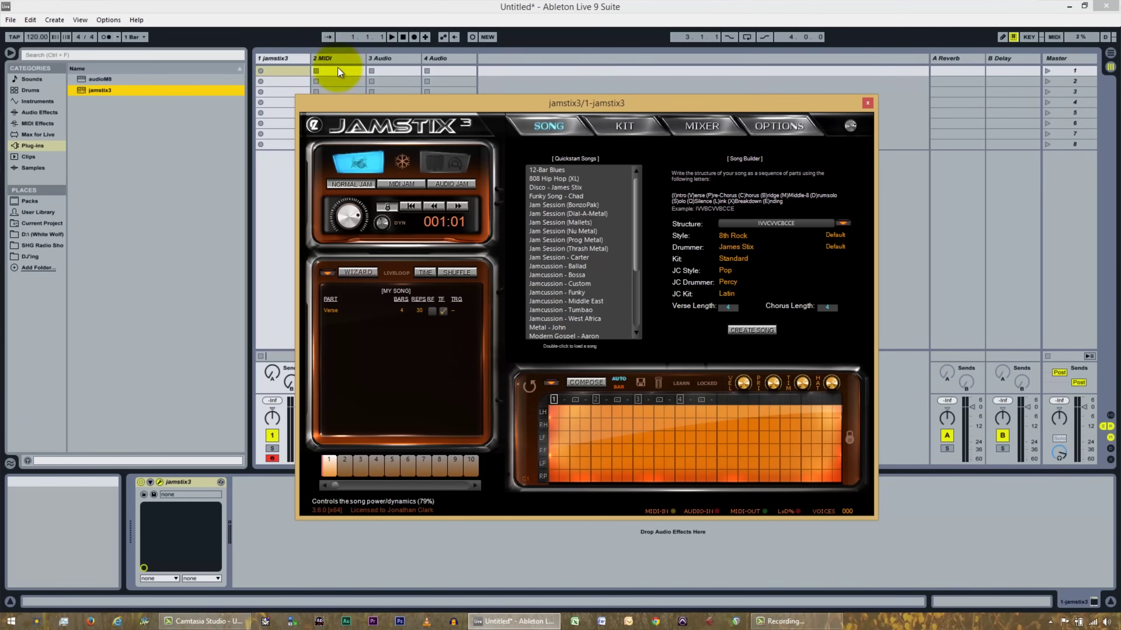
Set the Jamstix song structure to IVCE and create the song from it
left_click(787, 223)
left_click(598, 318)
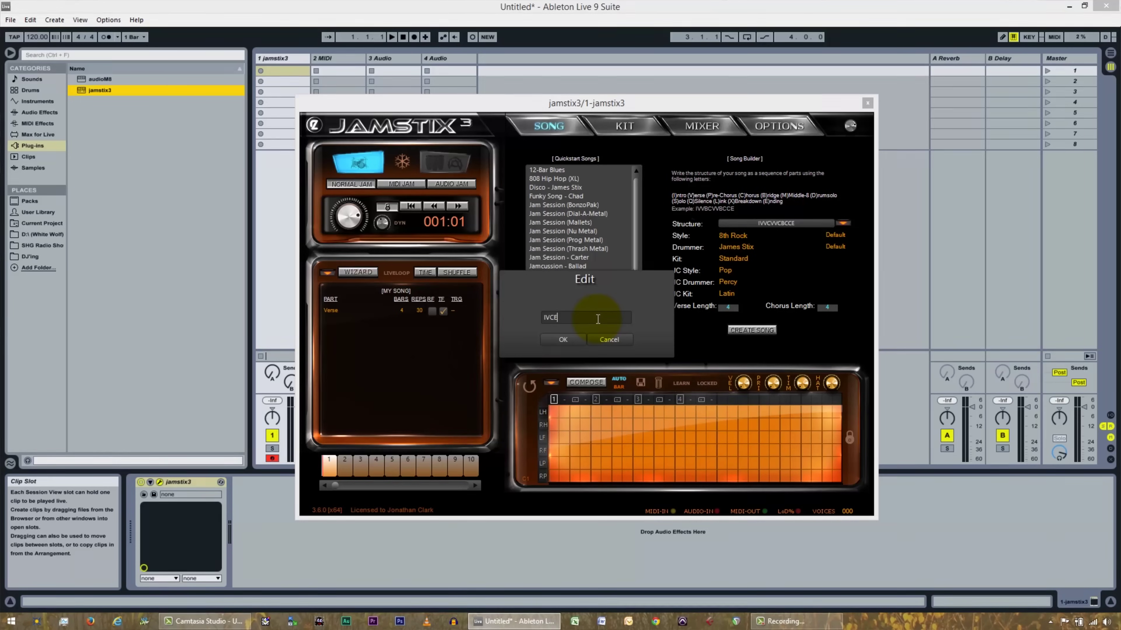
left_click(562, 339)
left_click(749, 331)
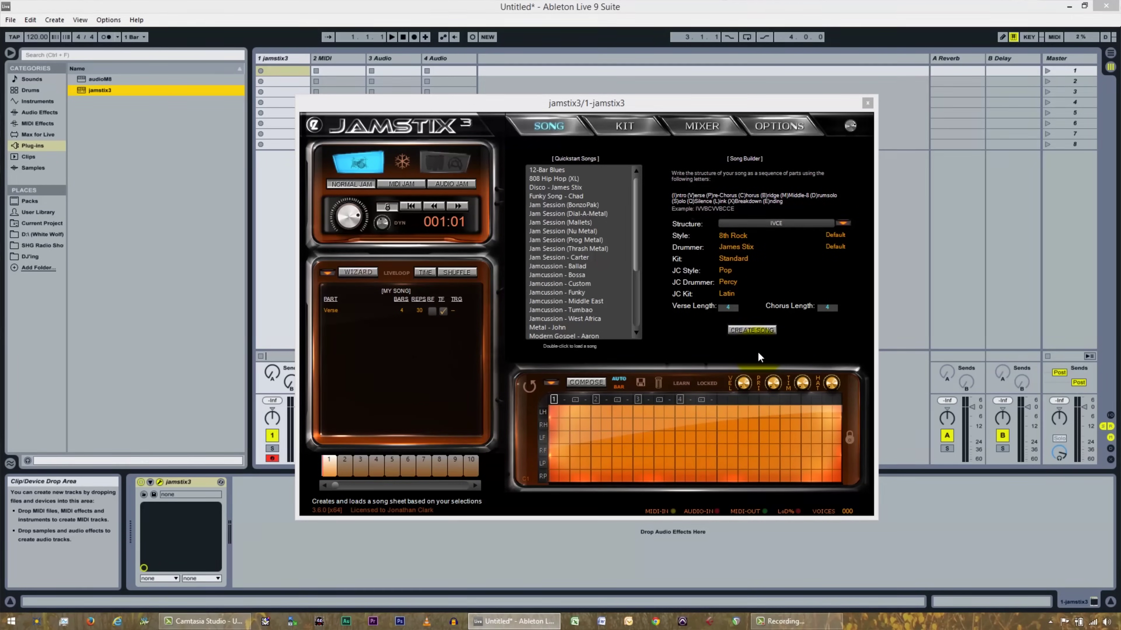
left_click(750, 331)
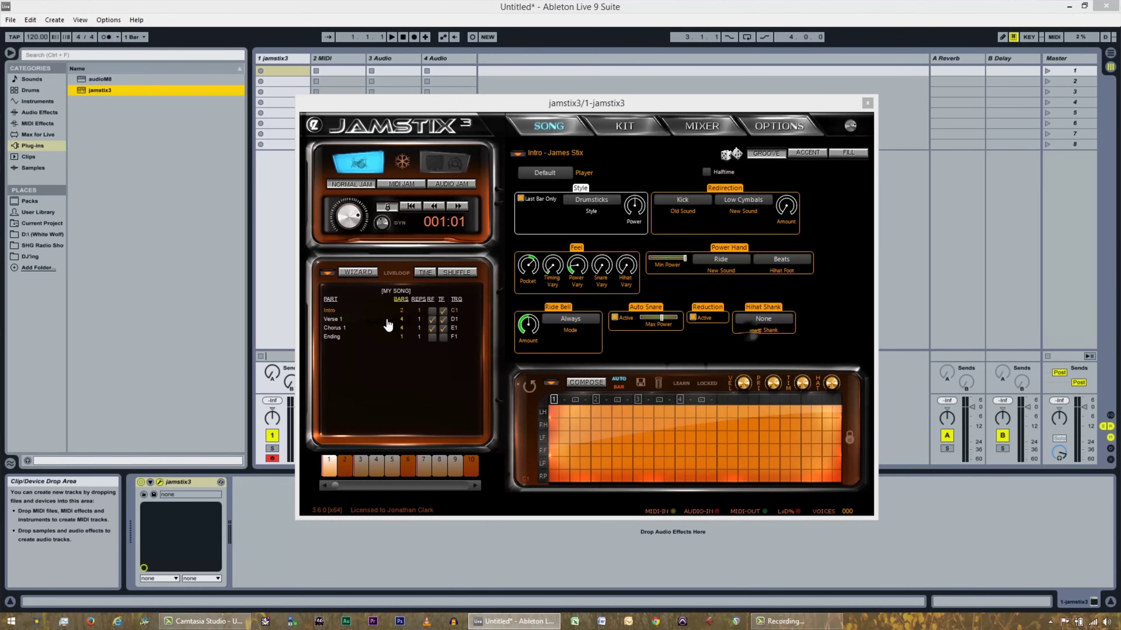
Set the project tempo to 136 BPM and audition the Jamstix song through to its ending, returning the bar display to bar 1
left_click_drag(392, 106, 555, 119)
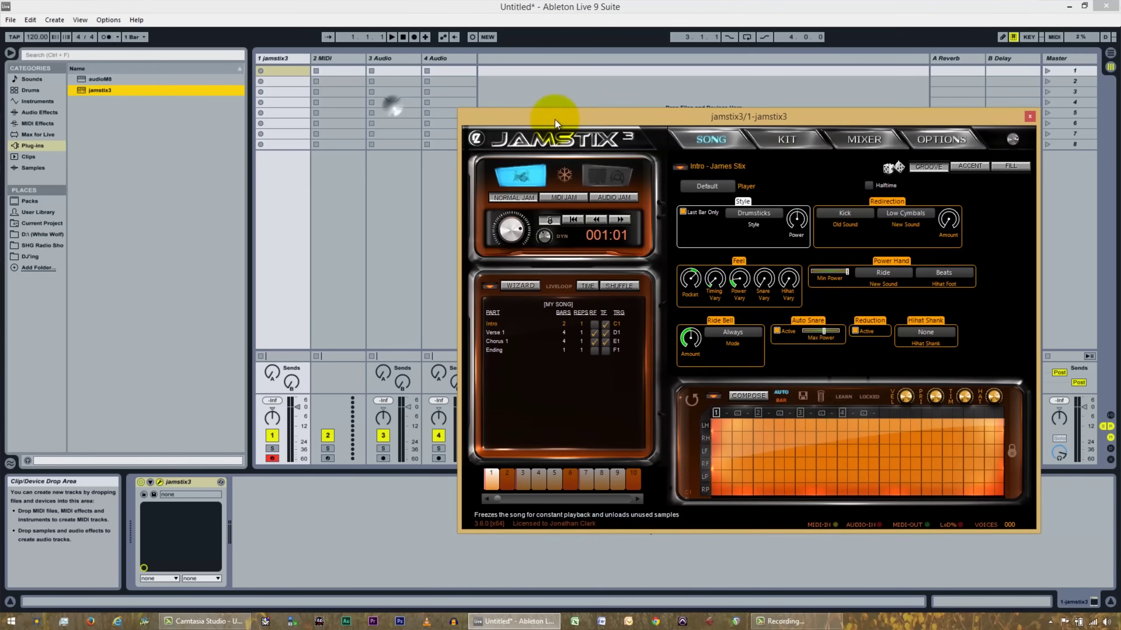
left_click(36, 37)
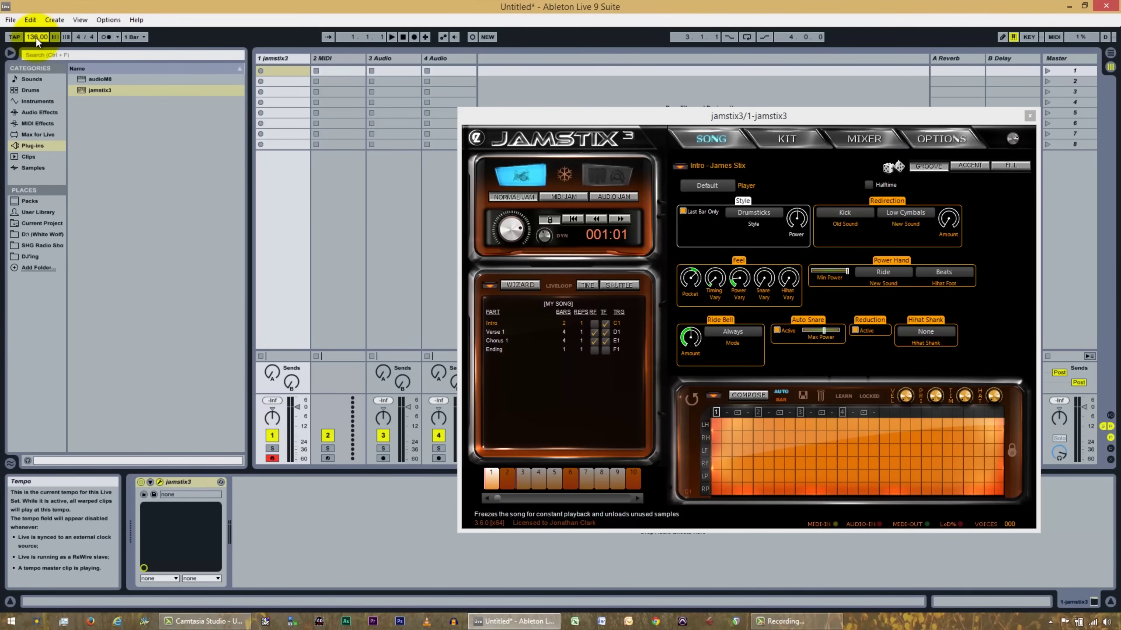
left_click(391, 37)
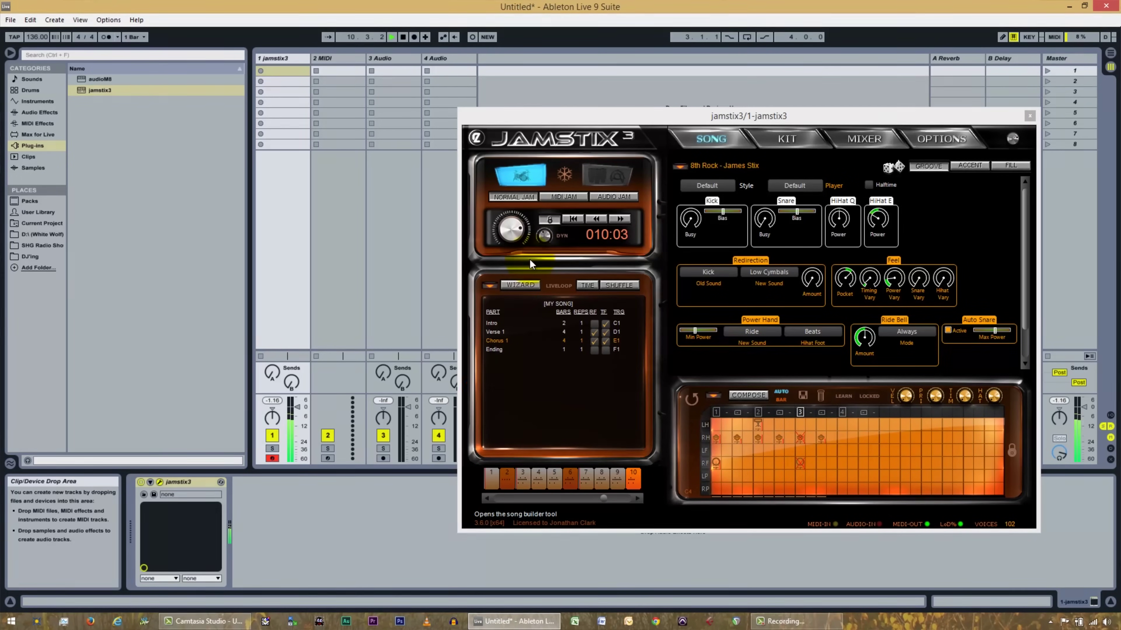
left_click(402, 37)
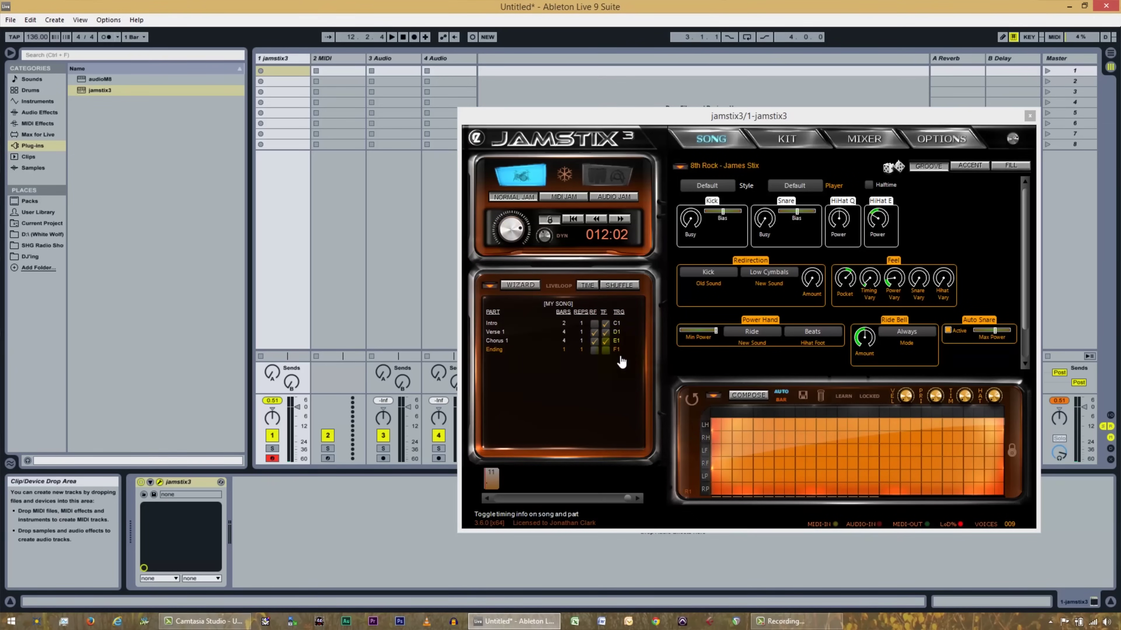
left_click_drag(627, 498, 497, 498)
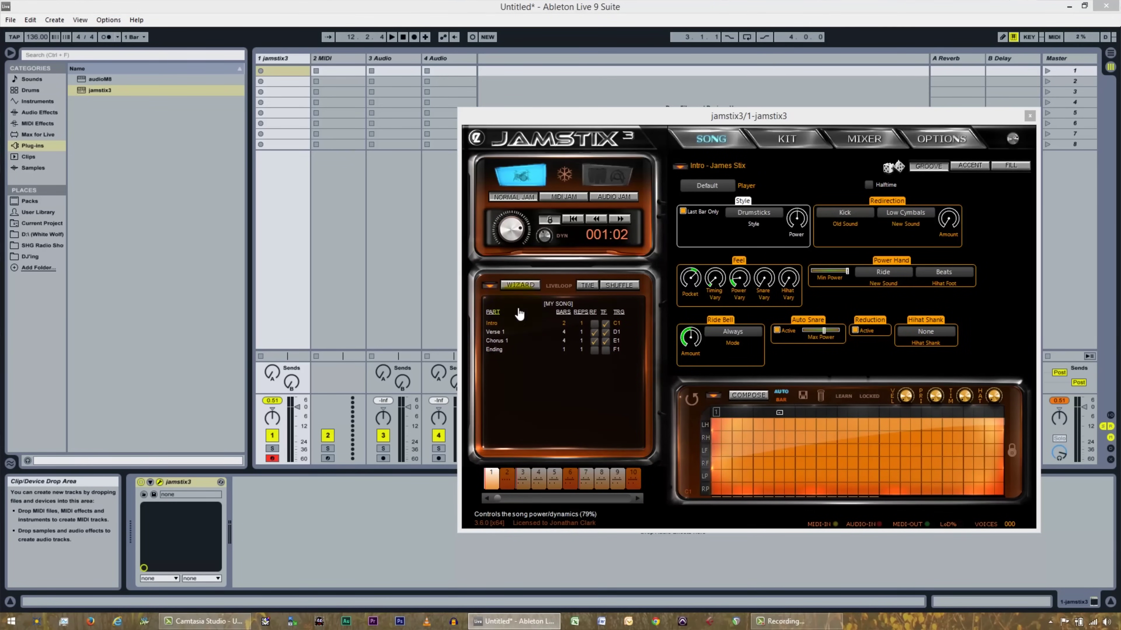
Copy Intro, Verse 1, Chorus 1 and Ending from the Jamstix part list into slots 1, 2, 7 and 6 of the jamstix3 track
left_click(324, 79)
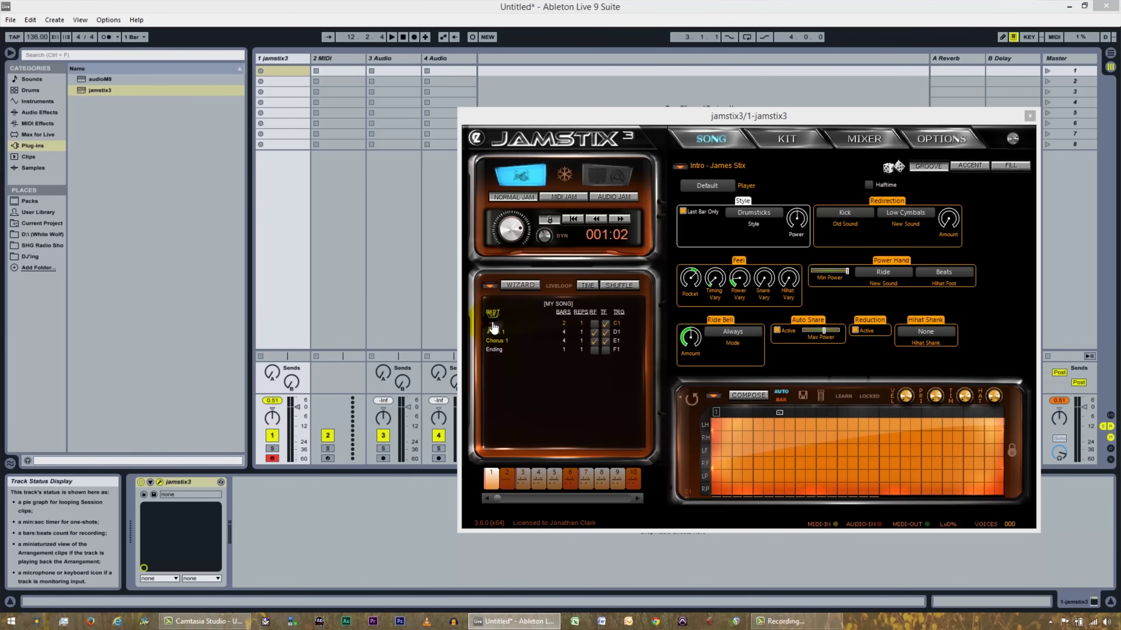
left_click_drag(494, 329, 282, 71)
left_click(375, 225)
left_click_drag(497, 338, 281, 84)
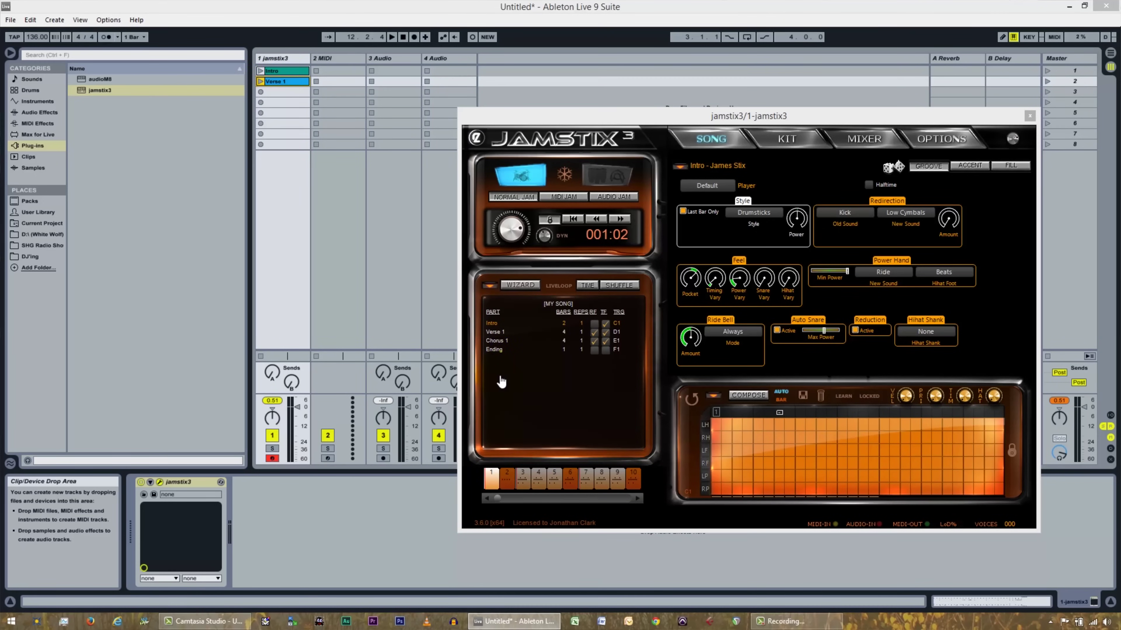
left_click_drag(494, 342, 295, 138)
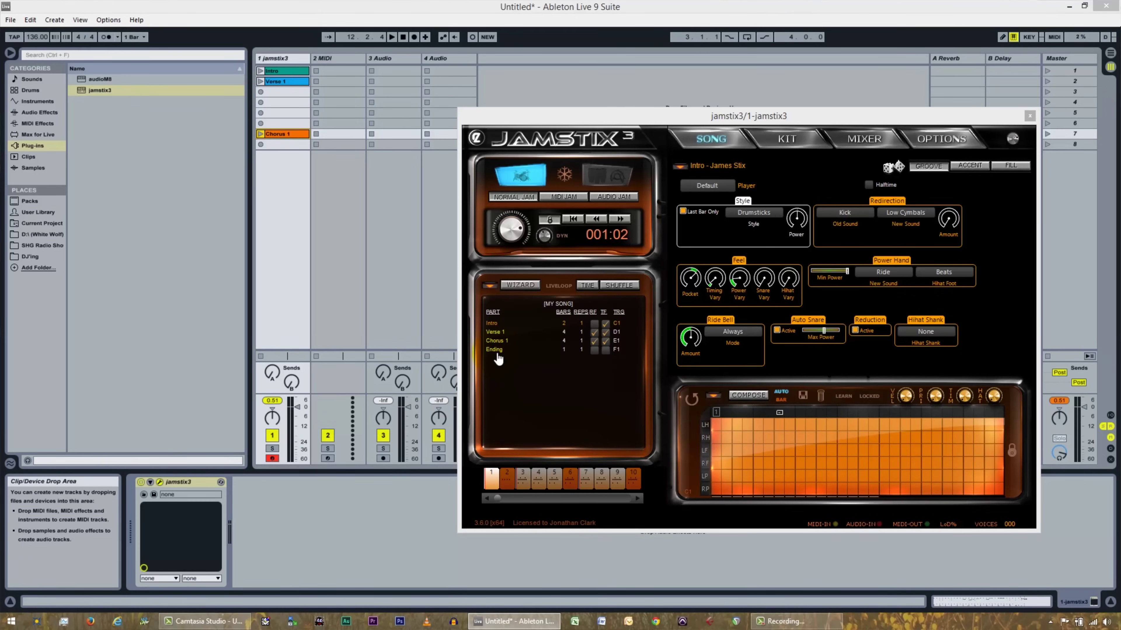
left_click_drag(494, 352, 293, 125)
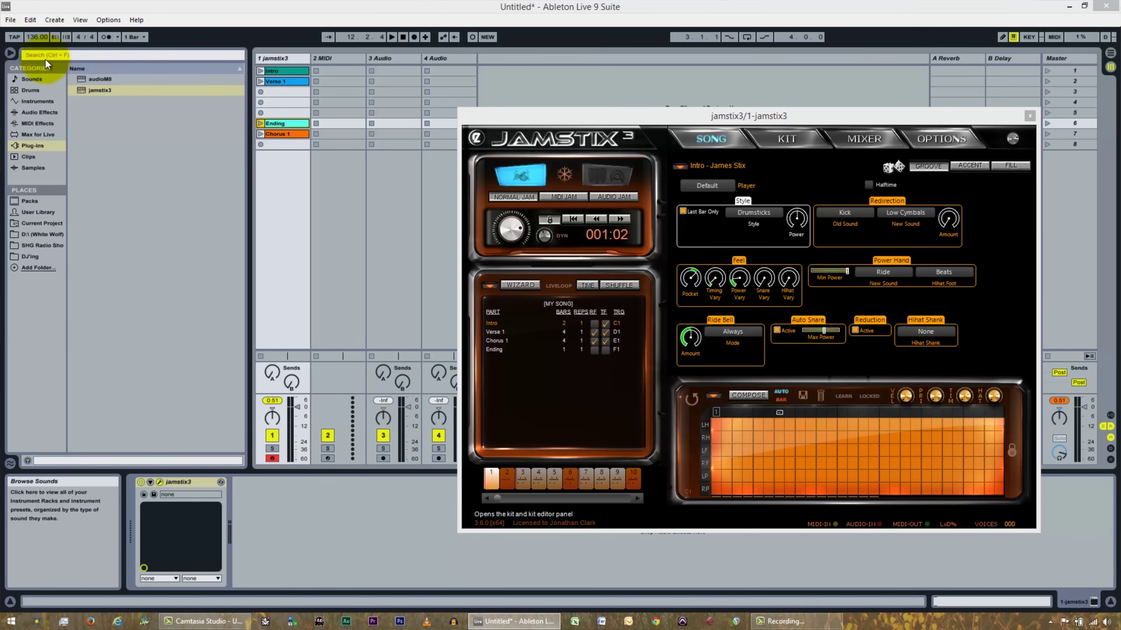
Hide the browser and place the Intro, Verse 1, Chorus 1 and Ending clips end to end on the jamstix3 track in Arrangement View
left_click(9, 53)
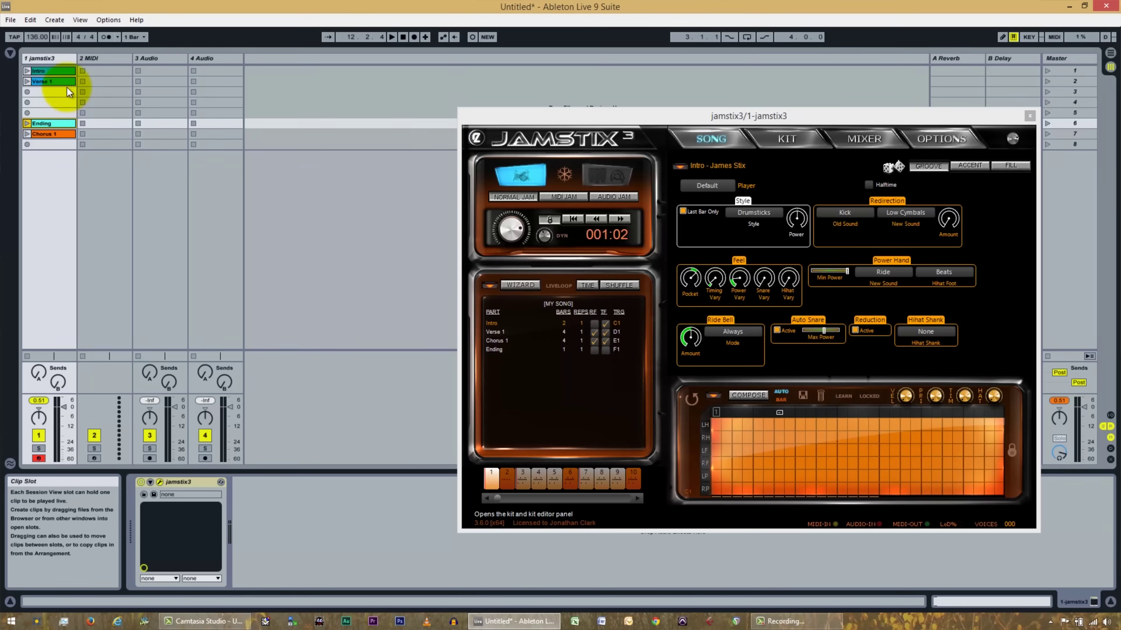
left_click(55, 70)
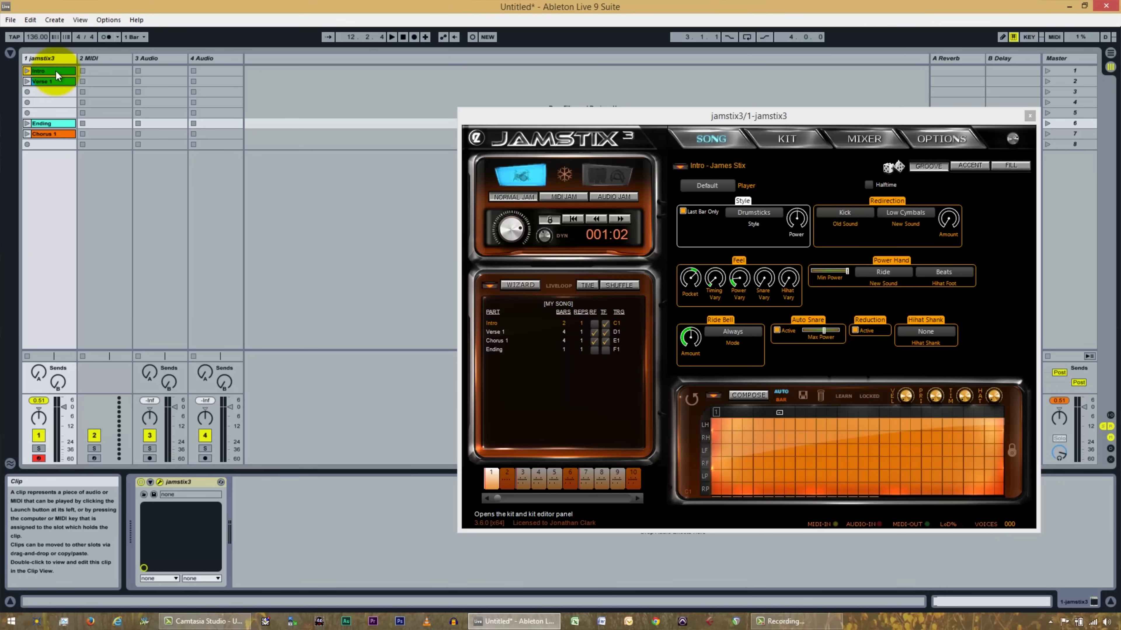
key("Tab")
mouse_move(56, 70)
left_mouse_down()
mouse_move(50, 120)
mouse_move(23, 107)
mouse_move(48, 80)
mouse_move(111, 100)
mouse_move(54, 116)
mouse_move(55, 135)
mouse_move(130, 138)
mouse_move(50, 118)
mouse_move(180, 125)
mouse_move(145, 125)
left_mouse_up()
key("Tab")
key("Tab")
key("Tab")
key("Tab")
key("Tab")
key("Tab")
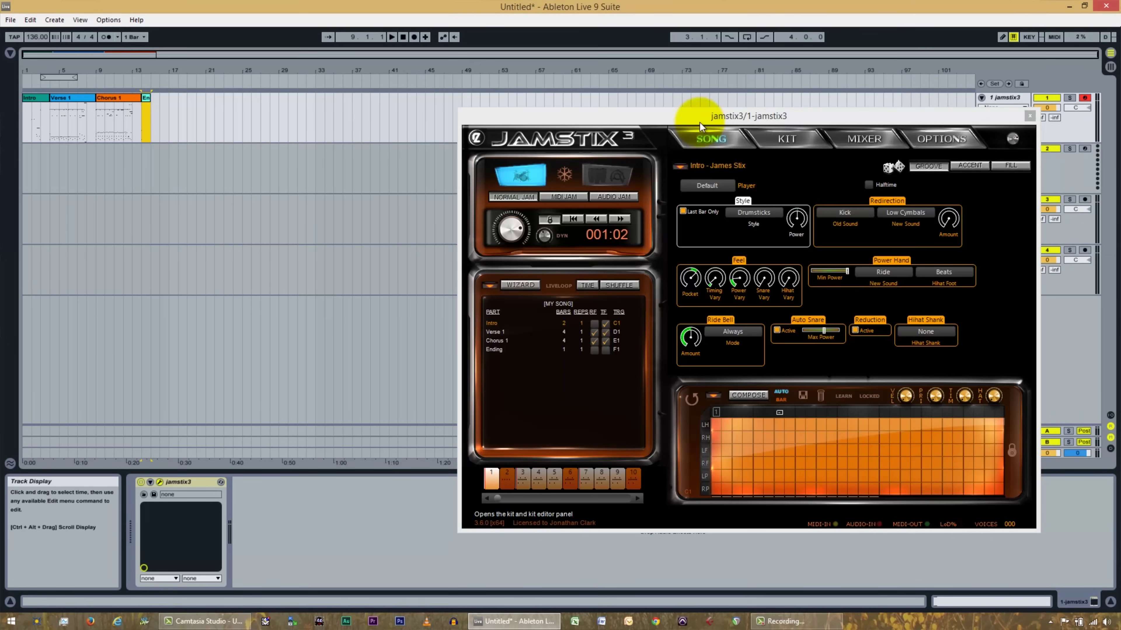
Move the Jamstix window below the tracks and play back the arranged drums from the end of the Intro into Verse 1
left_click_drag(692, 119, 715, 161)
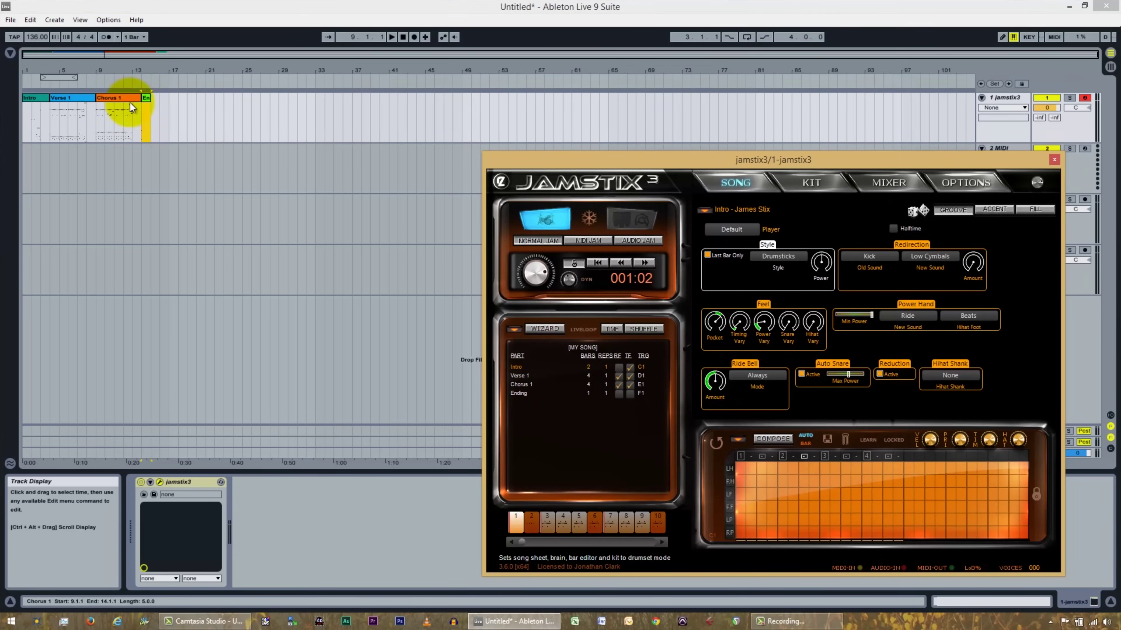
left_click(116, 57)
left_click_drag(116, 58, 75, 91)
left_click_drag(895, 158, 737, 474)
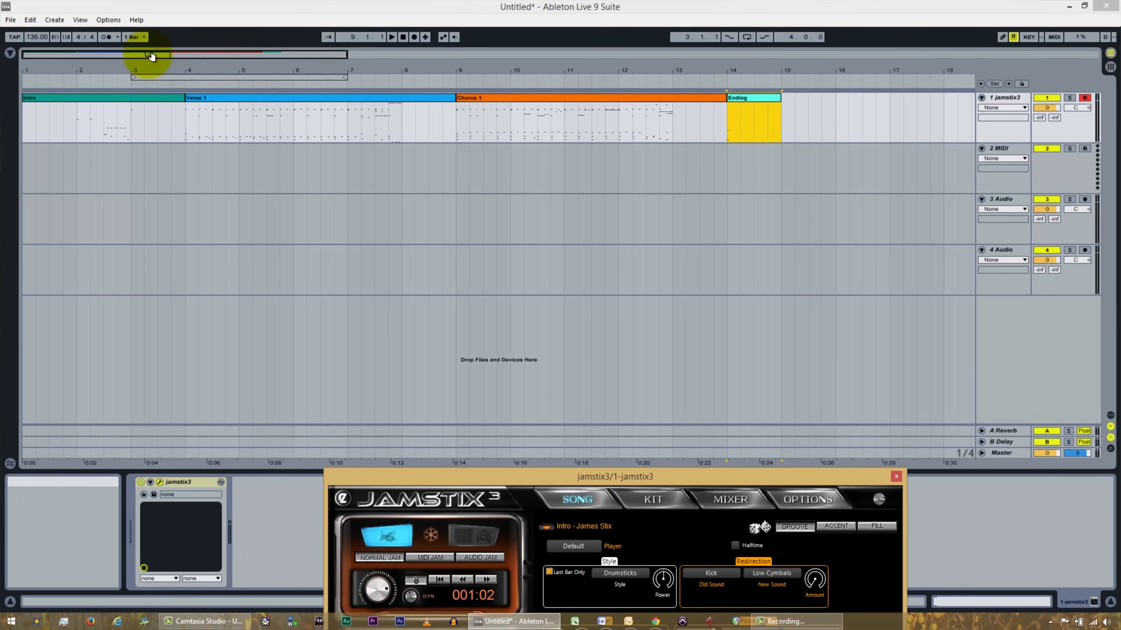
left_click(169, 81)
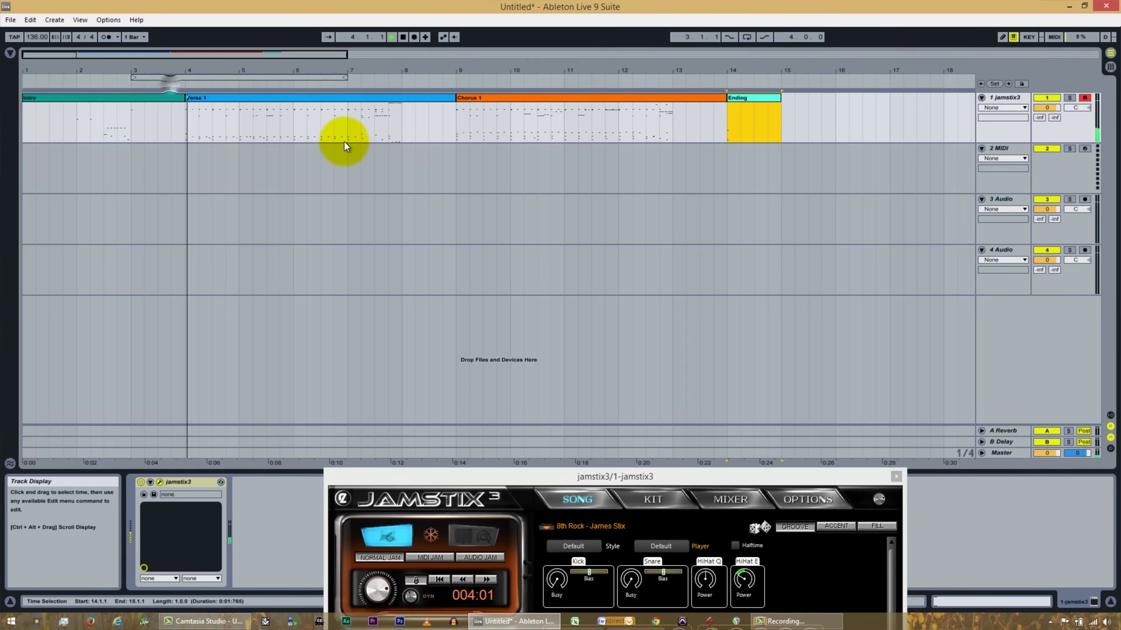
key("space")
key("space")
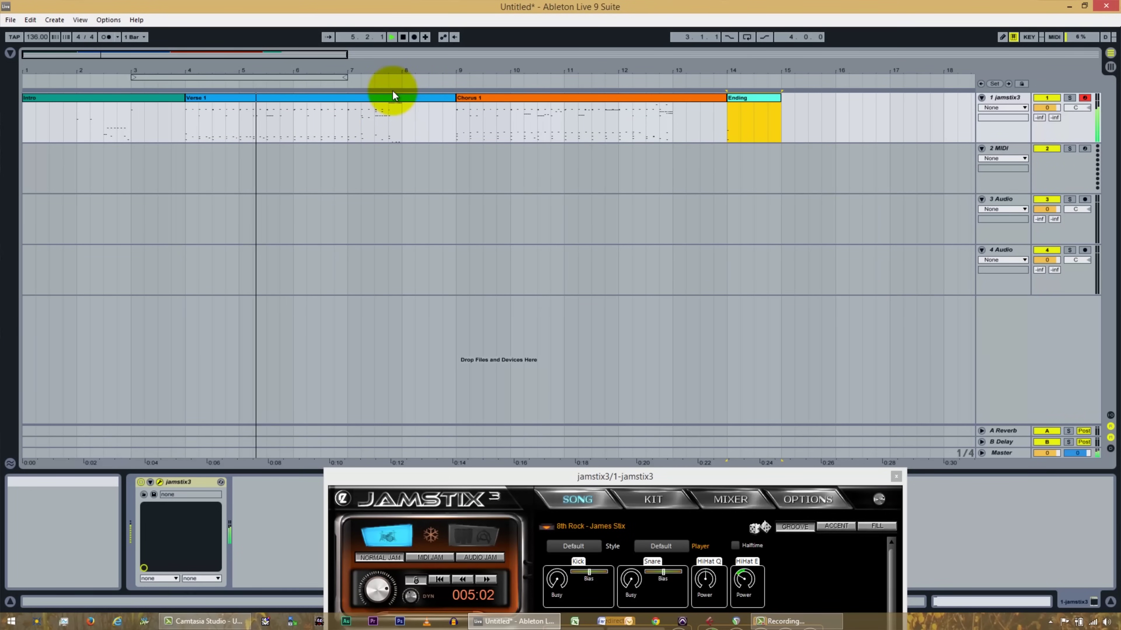
key("space")
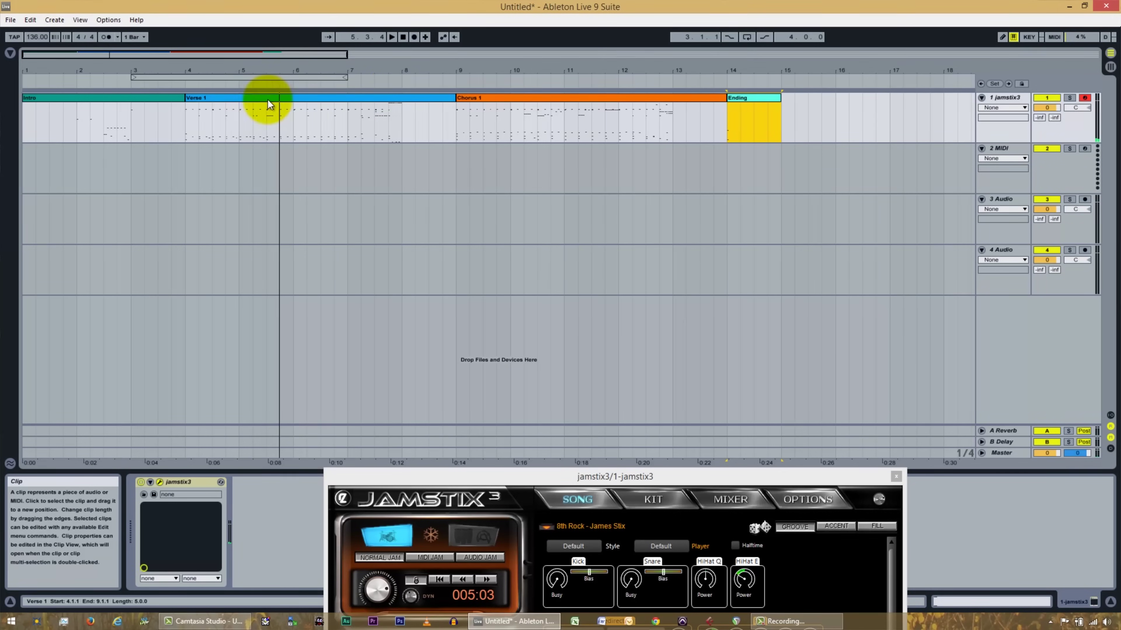
Move the Verse 1 clip down to the 2 MIDI track at bar 4 and play the arrangement into Chorus 1
left_click_drag(244, 99, 248, 148)
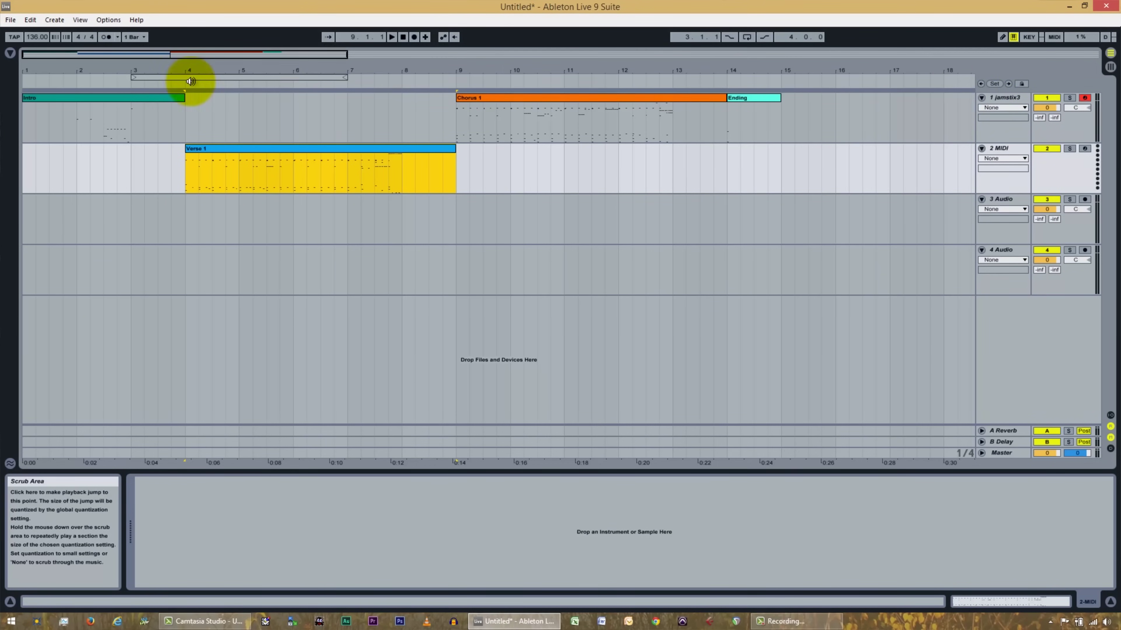
left_click(111, 81)
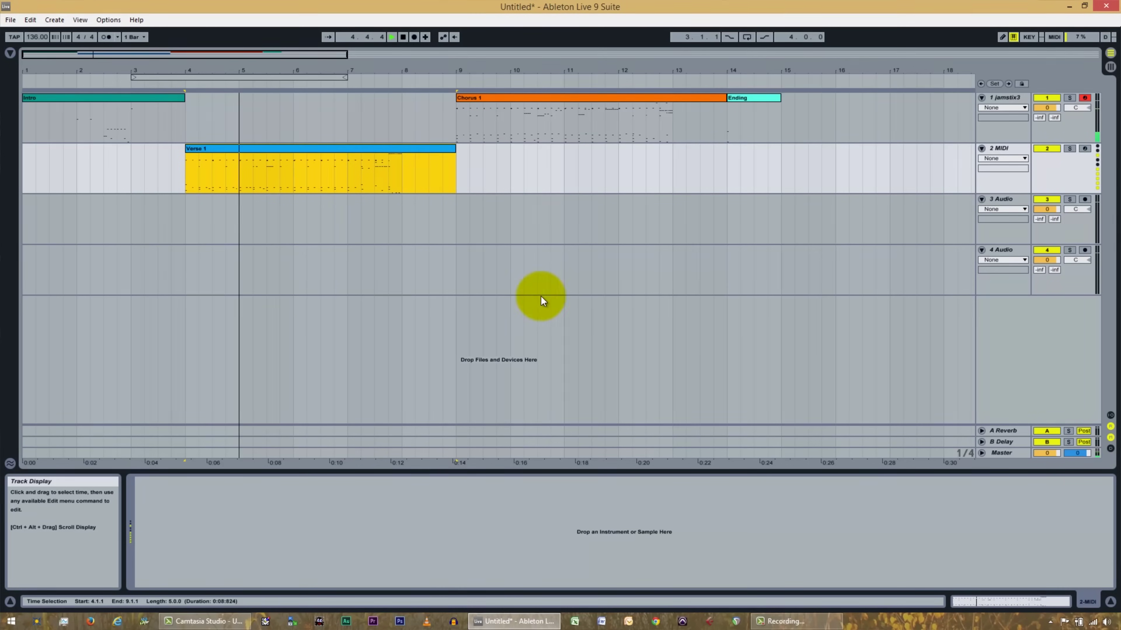
key("space")
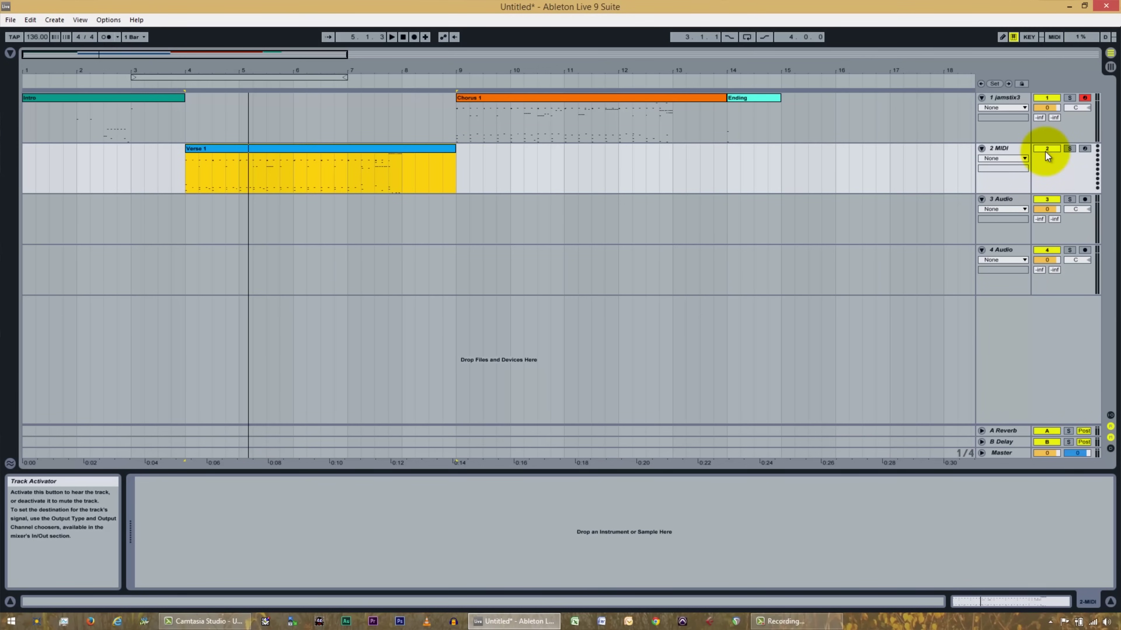
left_click(291, 180)
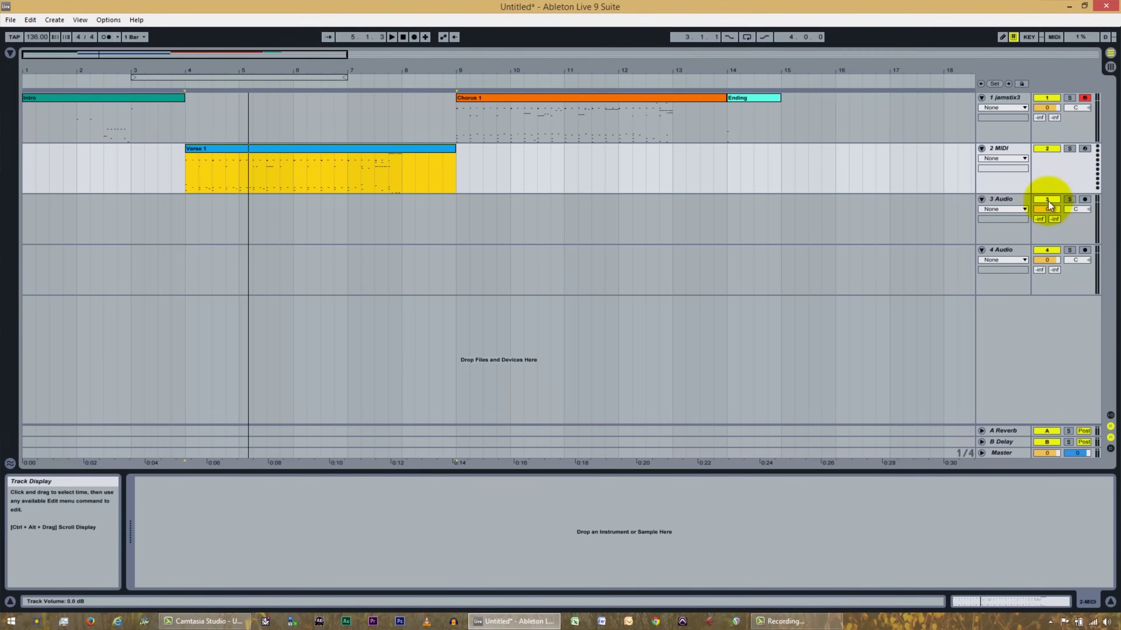
key("space")
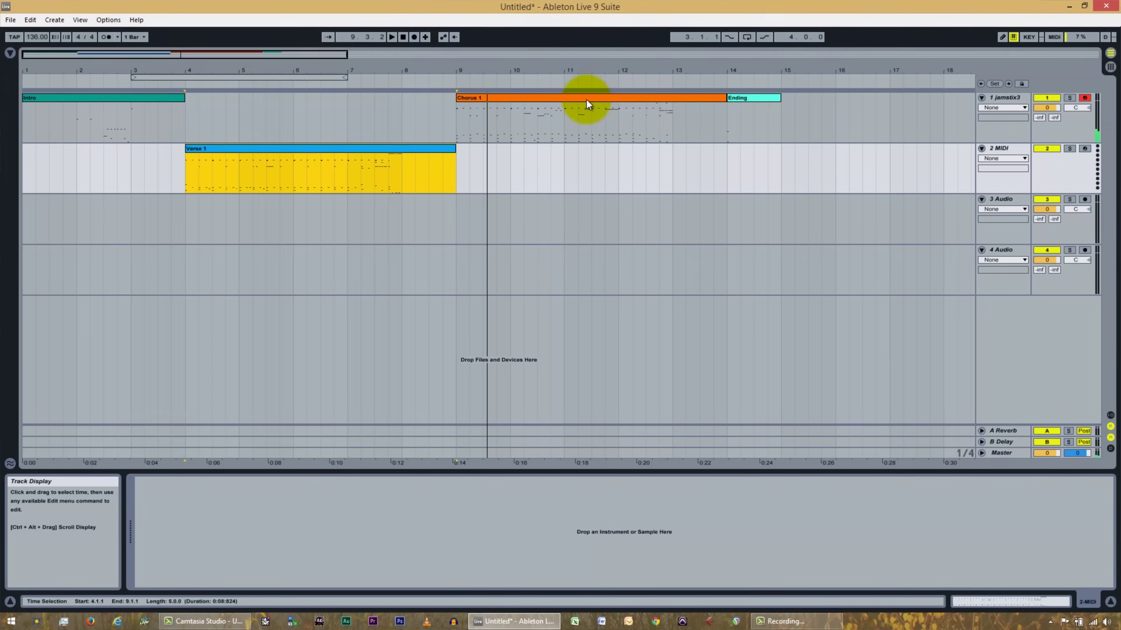
Mute the jamstix3 track and play back the section containing the Verse 1 clip on the 2 MIDI track
left_click(520, 100)
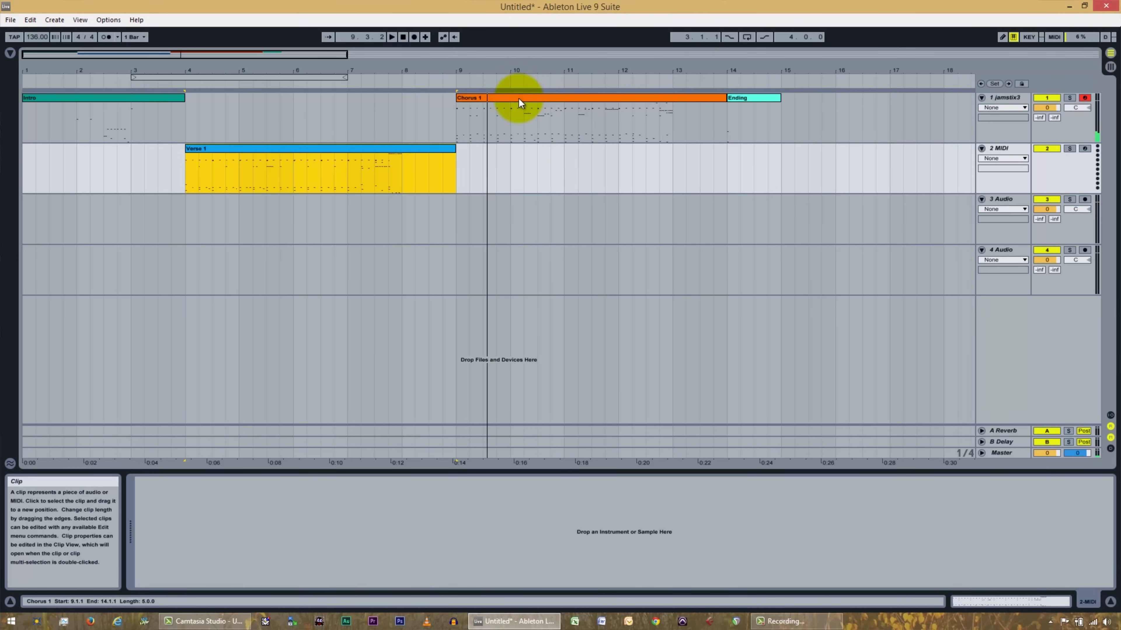
left_click(1047, 98)
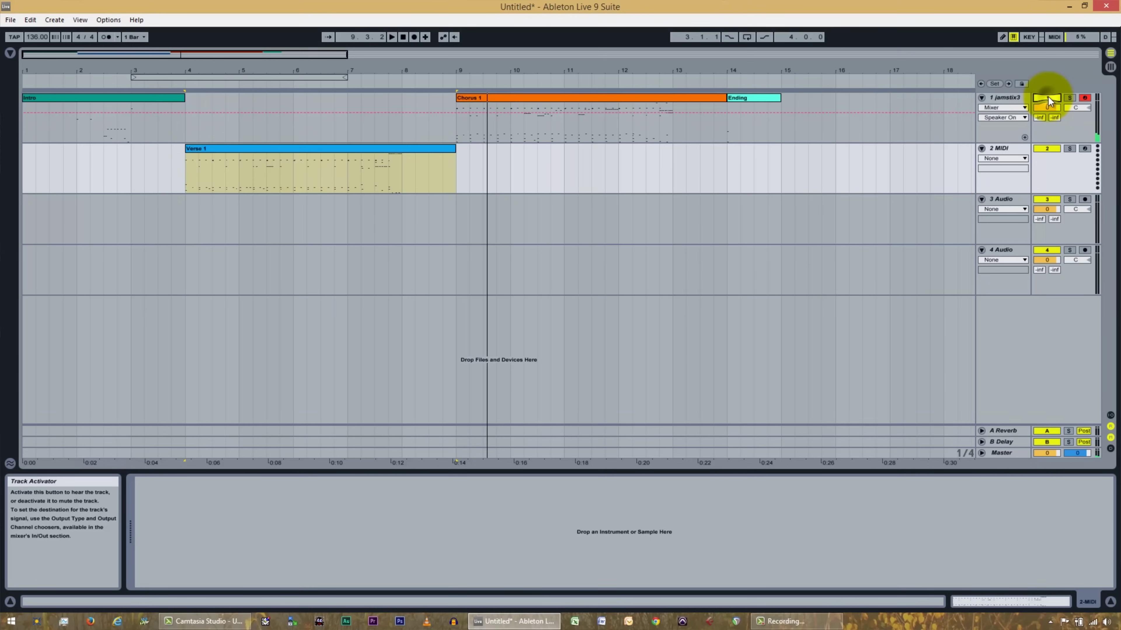
left_click(361, 78)
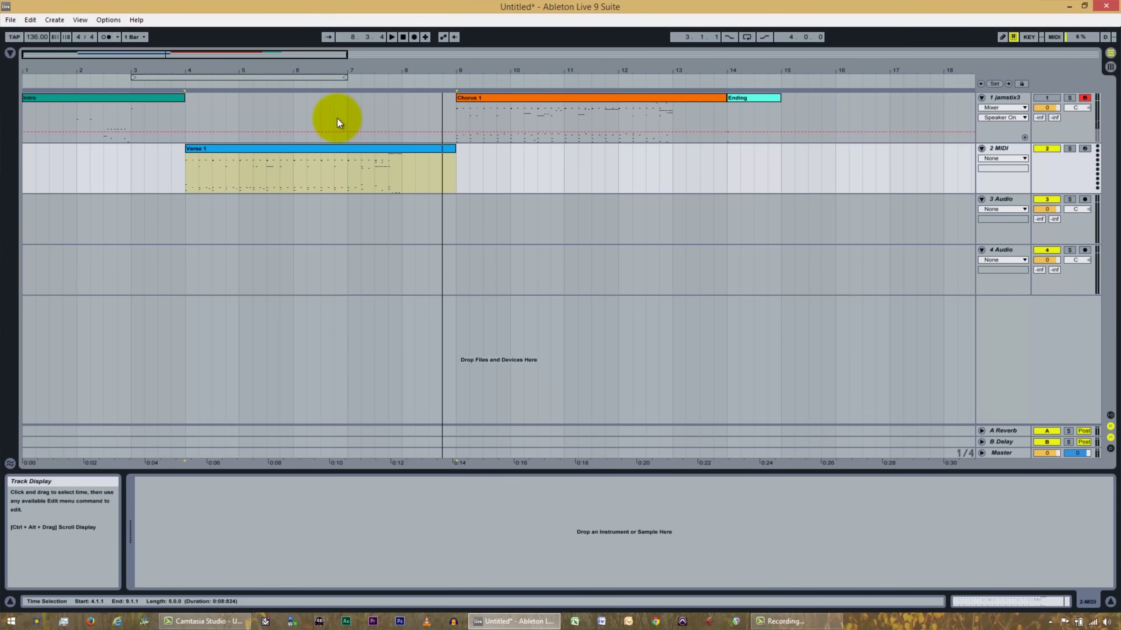
Load the Kit-Core 606 drum kit onto the 2 MIDI track and play the arrangement into the Verse 1 clip
left_click(11, 54)
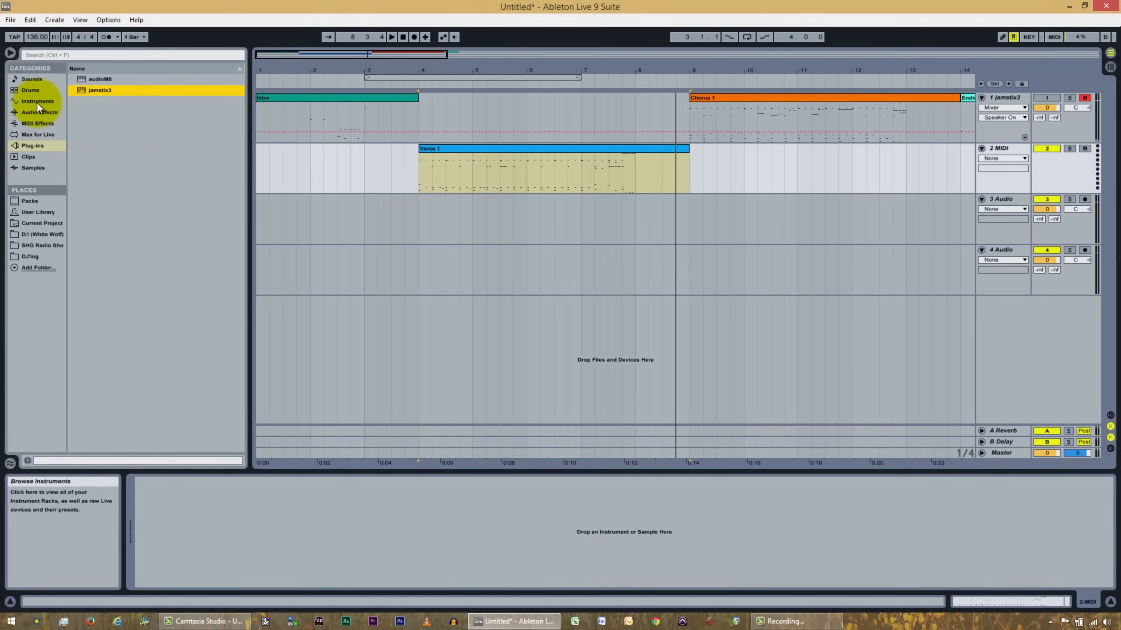
left_click(29, 90)
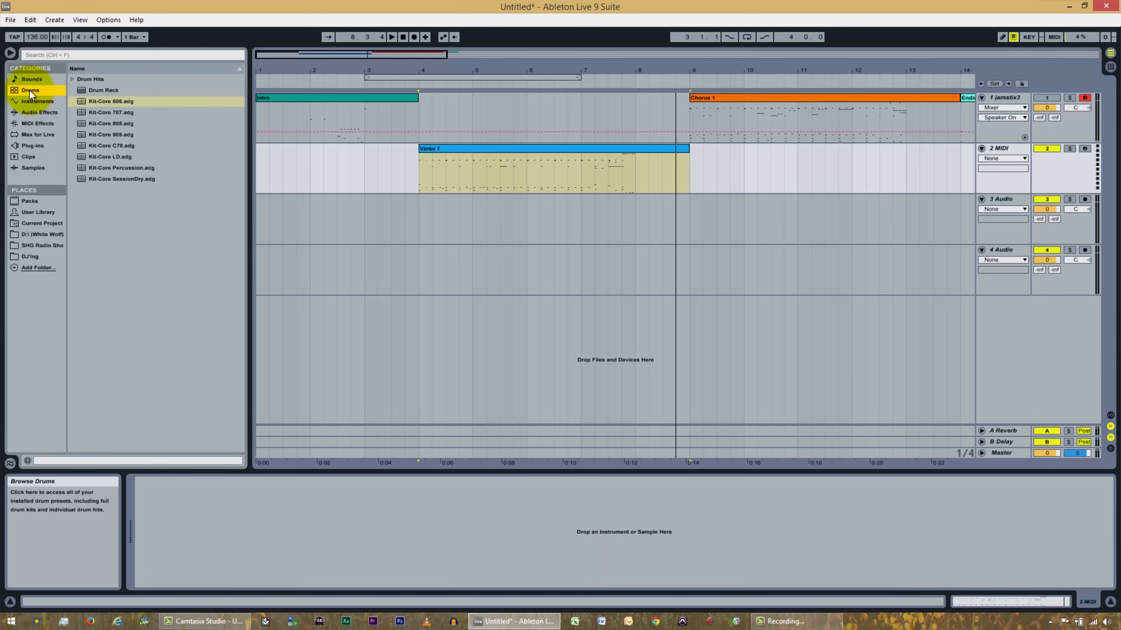
left_click(80, 101)
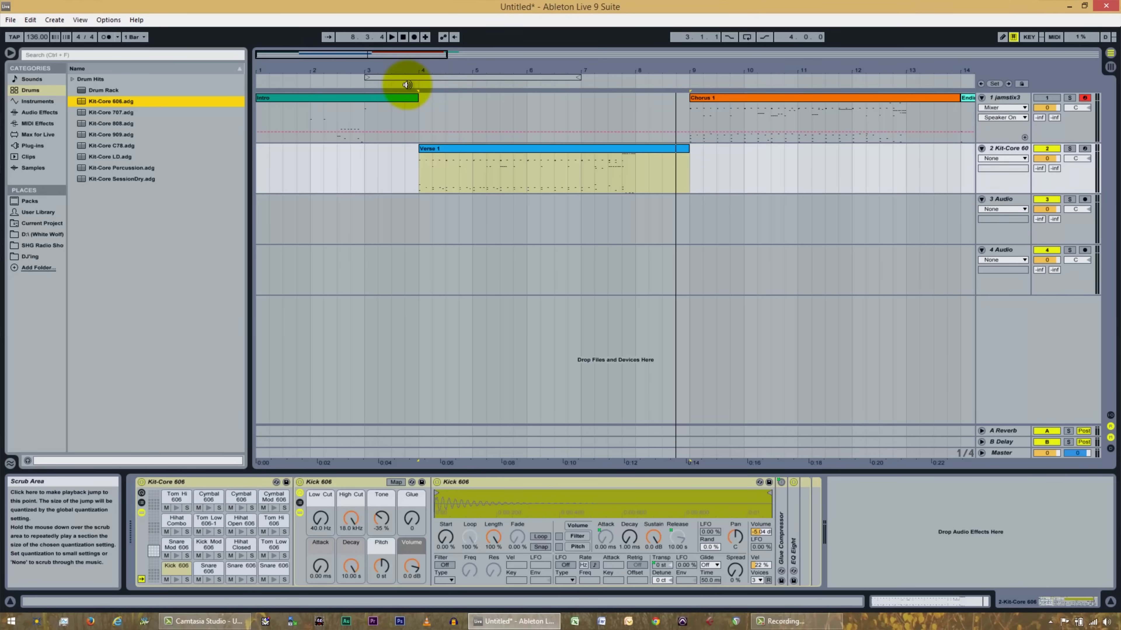
left_click(407, 84)
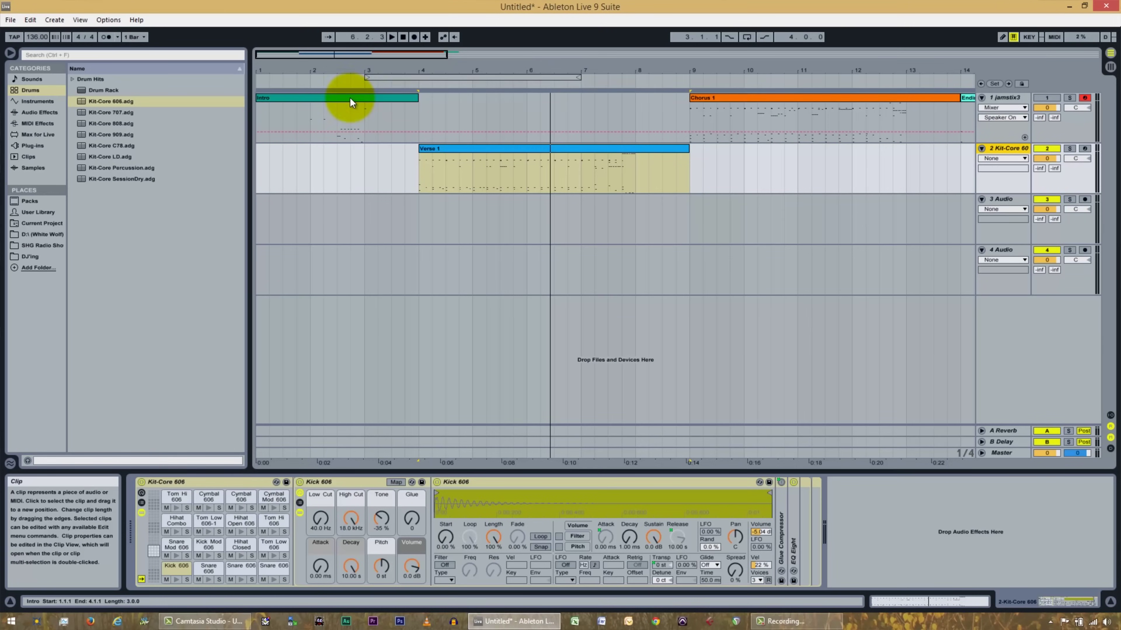
Move the Intro and Chorus 1 clips from the jamstix3 track down to the Kit-Core 606 track, keeping their bar positions
left_click(358, 134)
left_click_drag(358, 134, 345, 170)
left_click_drag(709, 96, 715, 153)
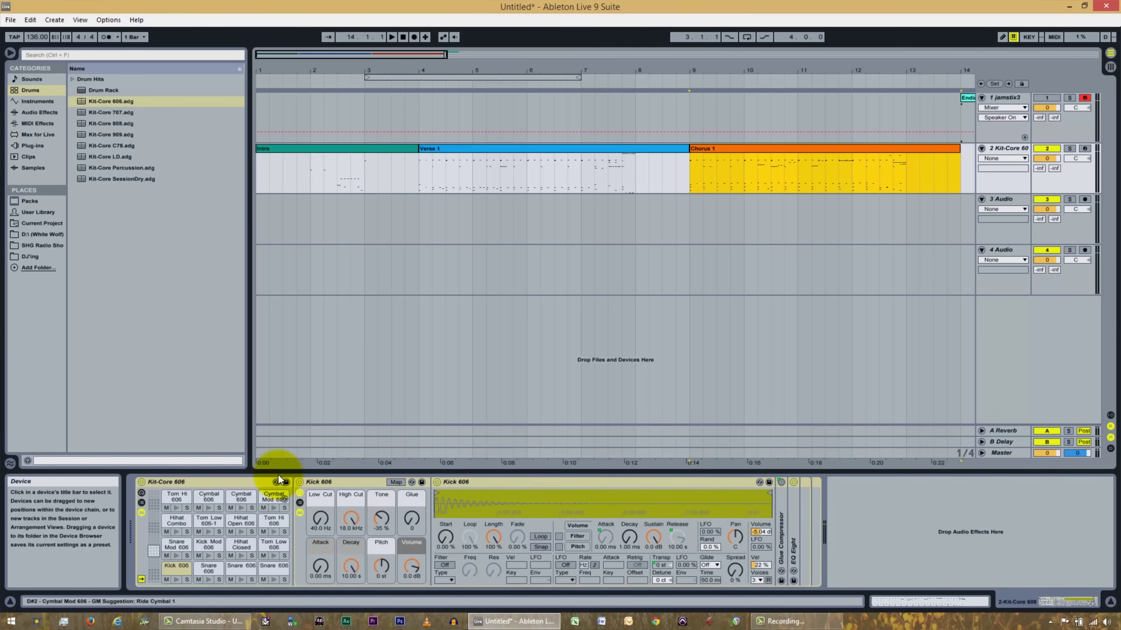
Move the arrangement loop to start at bar 9 over the Chorus 1 clip and turn looping on
left_click(276, 482)
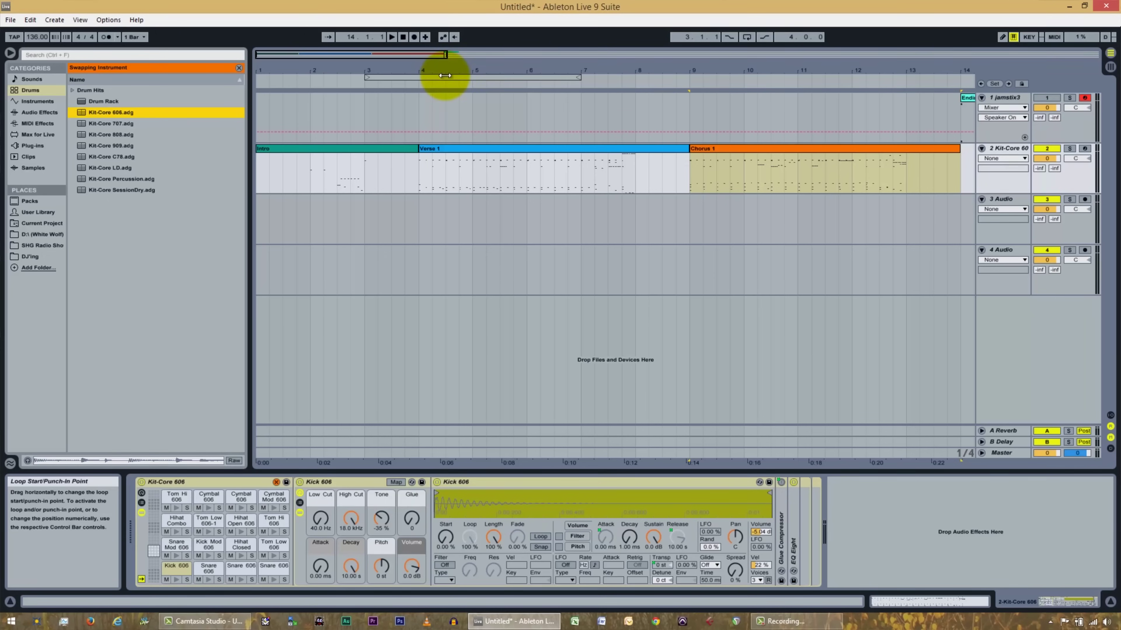
left_click(462, 79)
left_click_drag(462, 79, 793, 78)
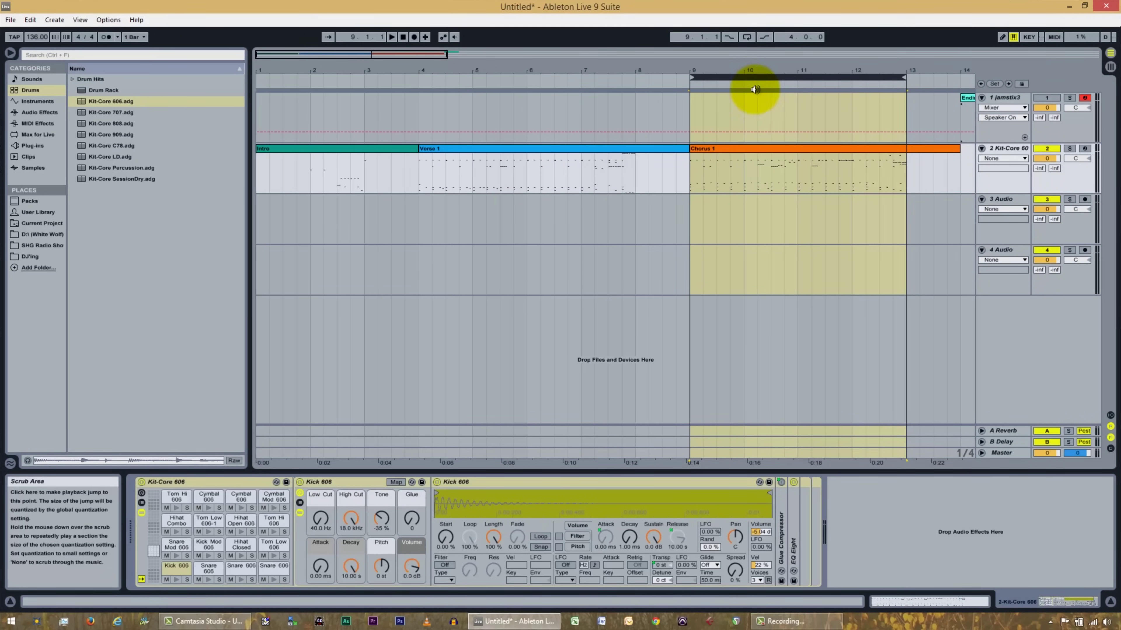
left_click(747, 35)
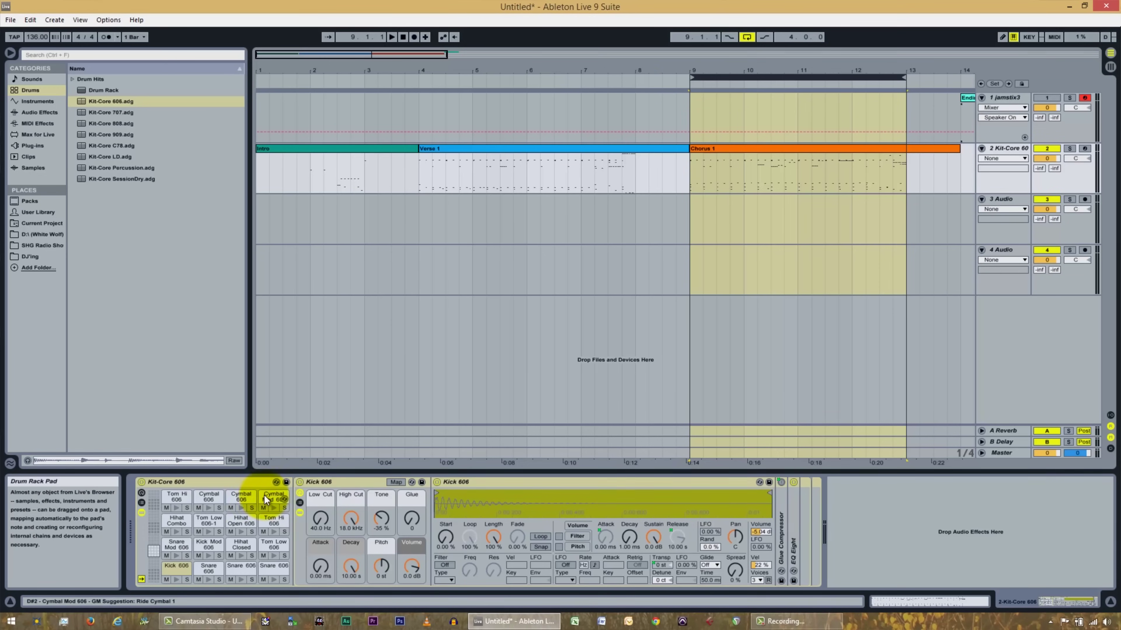
Play the chorus loop and hot-swap the track's drum kit in turn to Kit-Core 707, 808 and 909
left_click(275, 481)
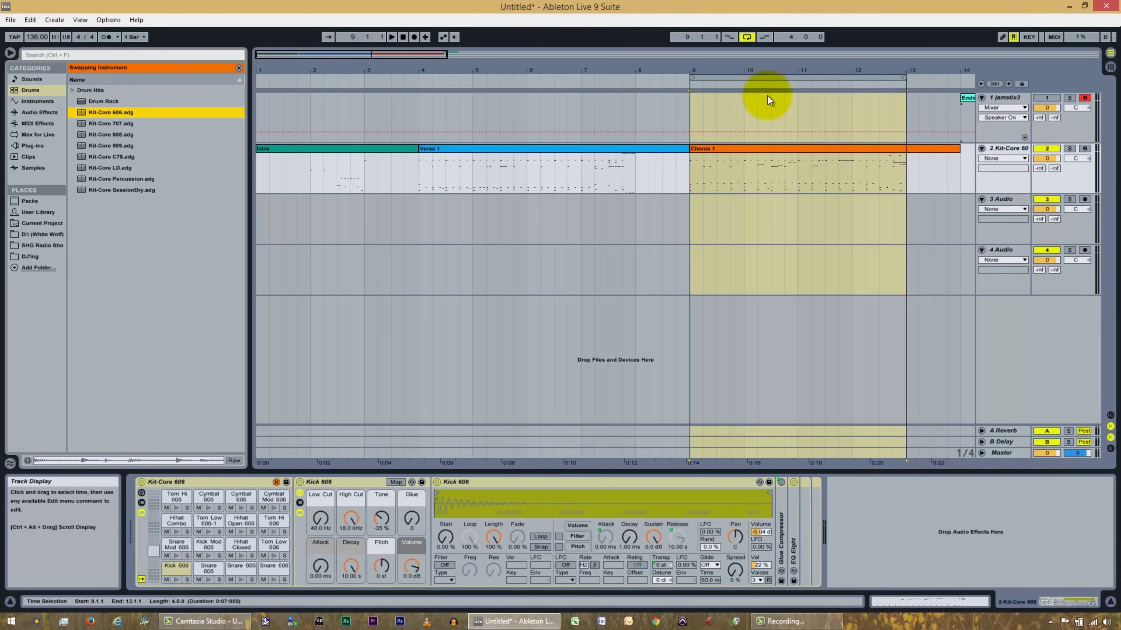
key("space")
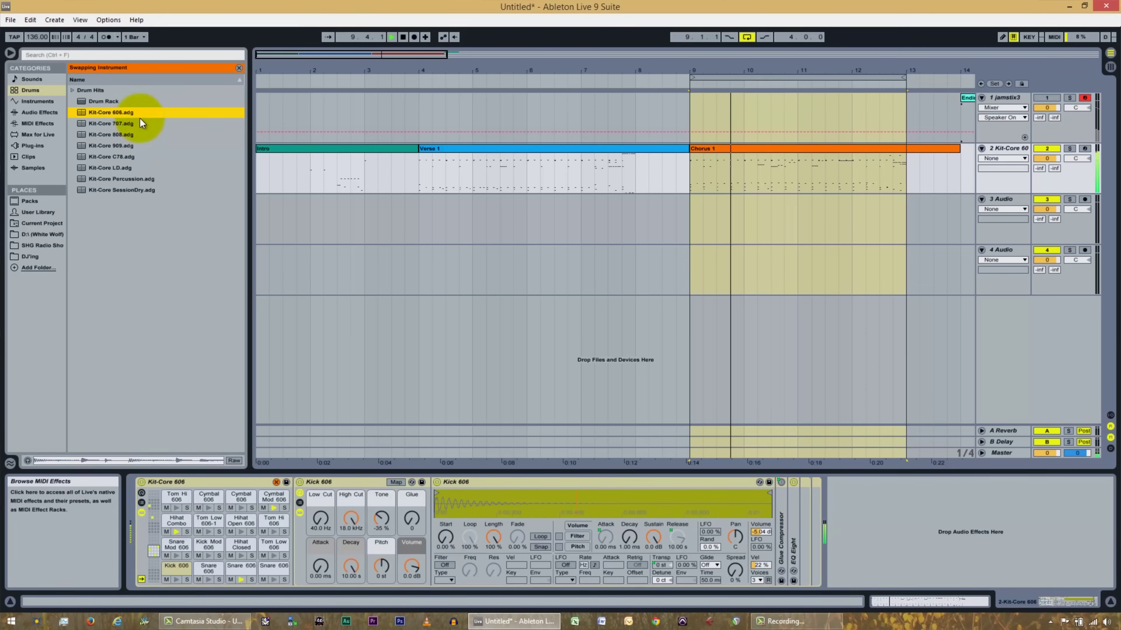
double_click(112, 124)
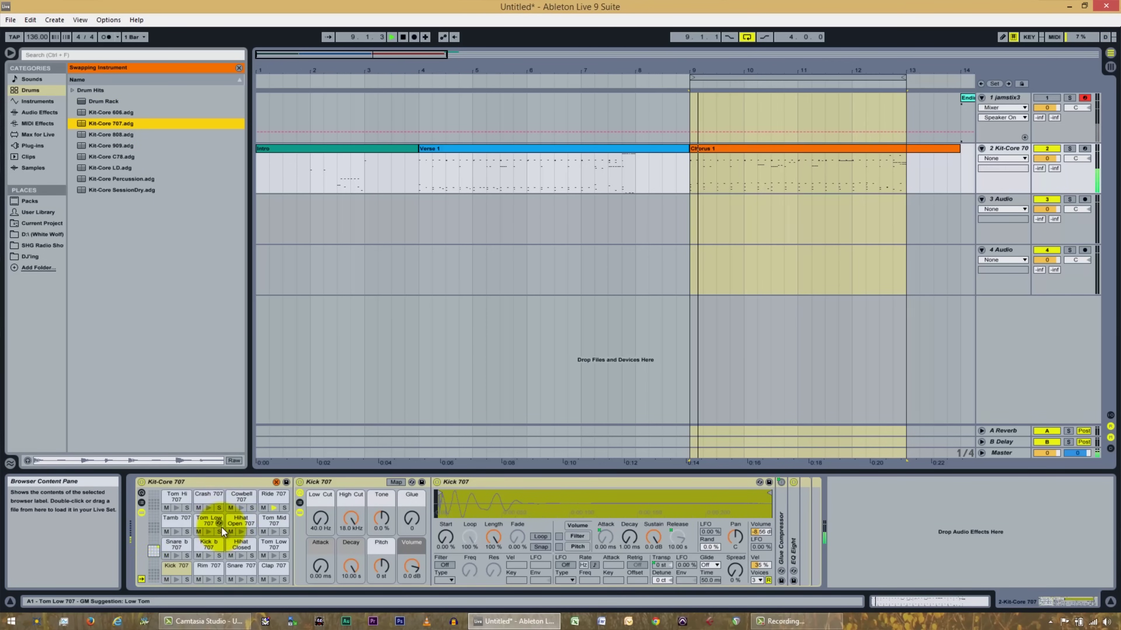
double_click(104, 133)
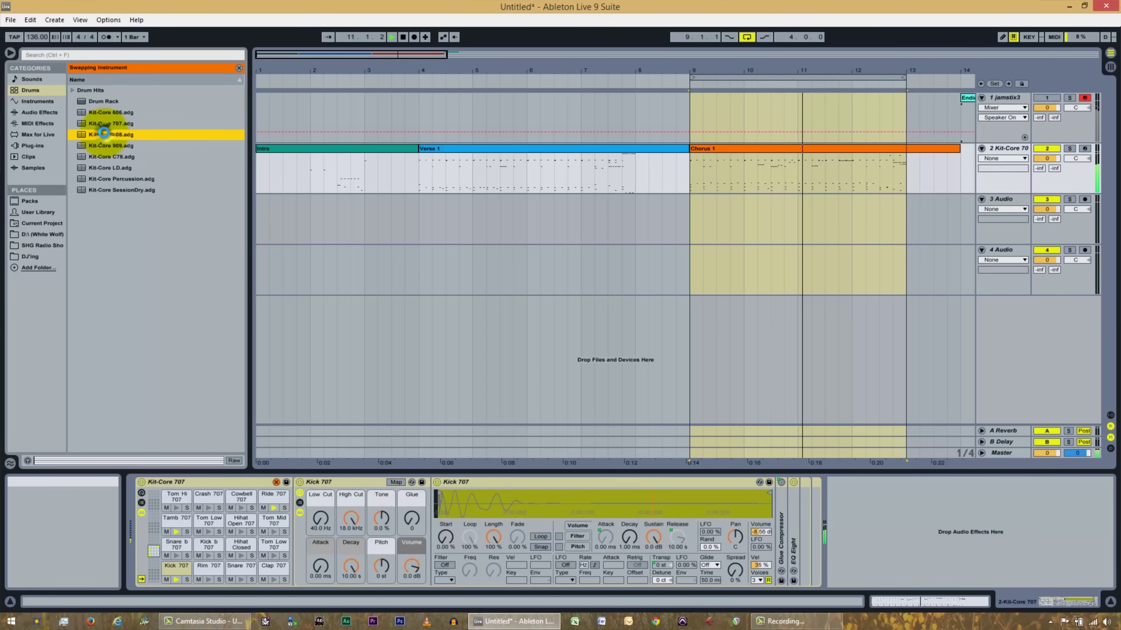
double_click(110, 147)
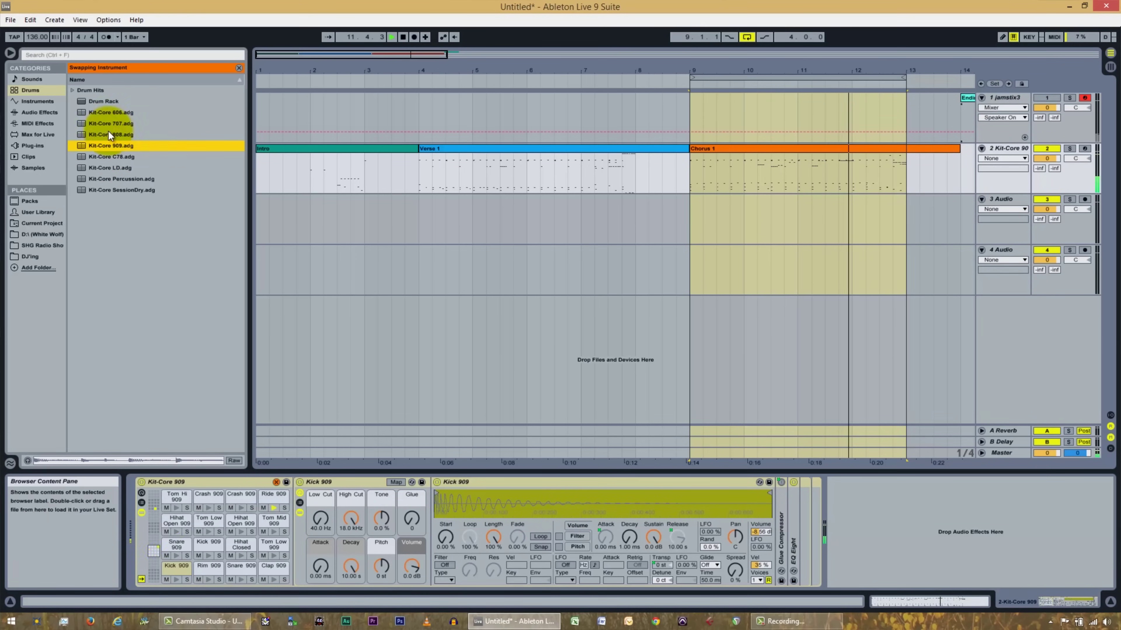
Swap the drum kit for the Fifths Sweep preset from Analog's Piano & Keys instruments while the loop plays
left_click(14, 101)
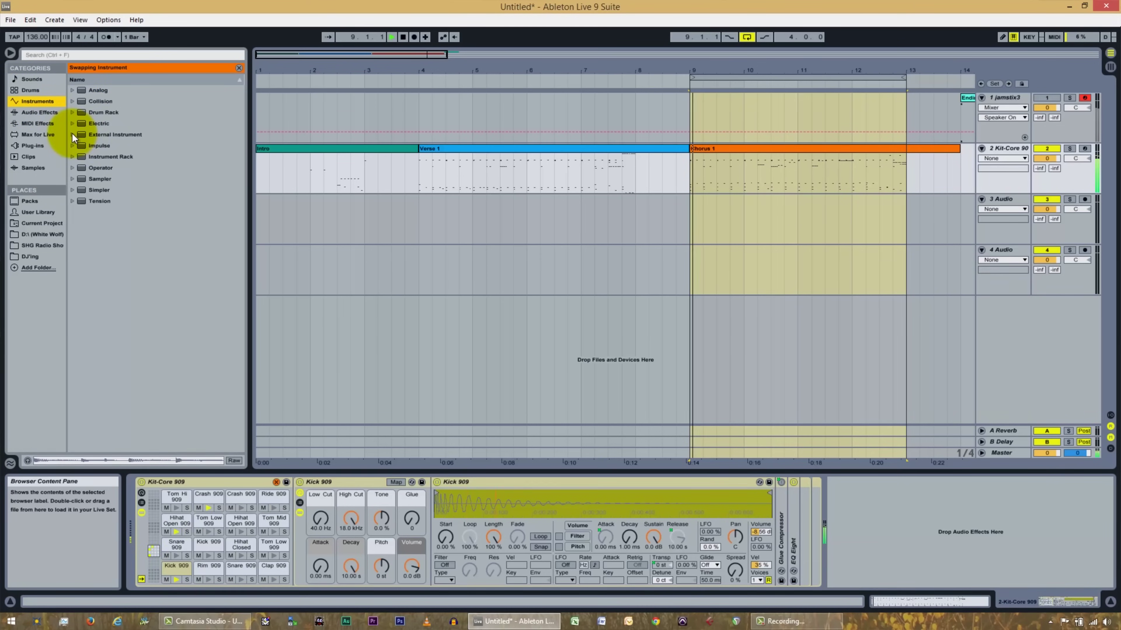
left_click(72, 90)
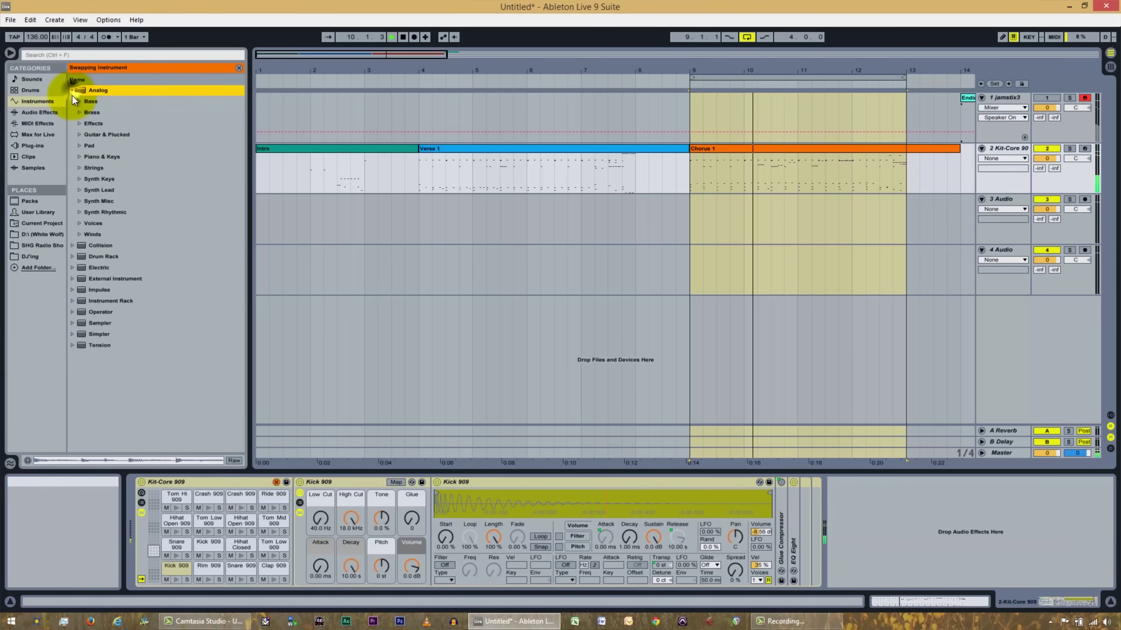
left_click(79, 157)
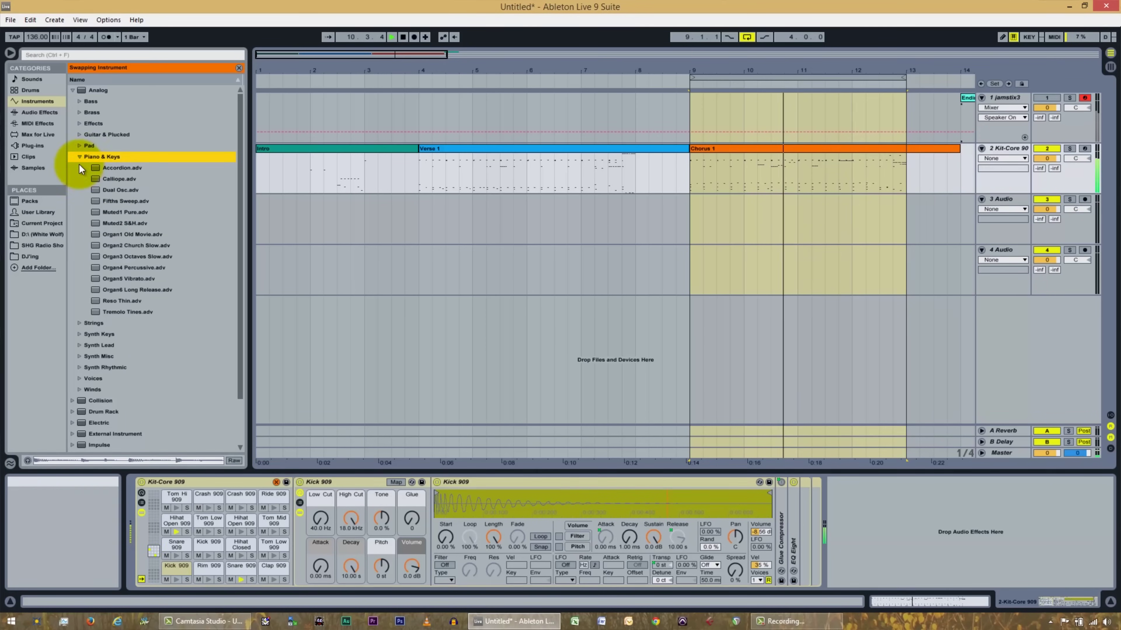
left_click(114, 202)
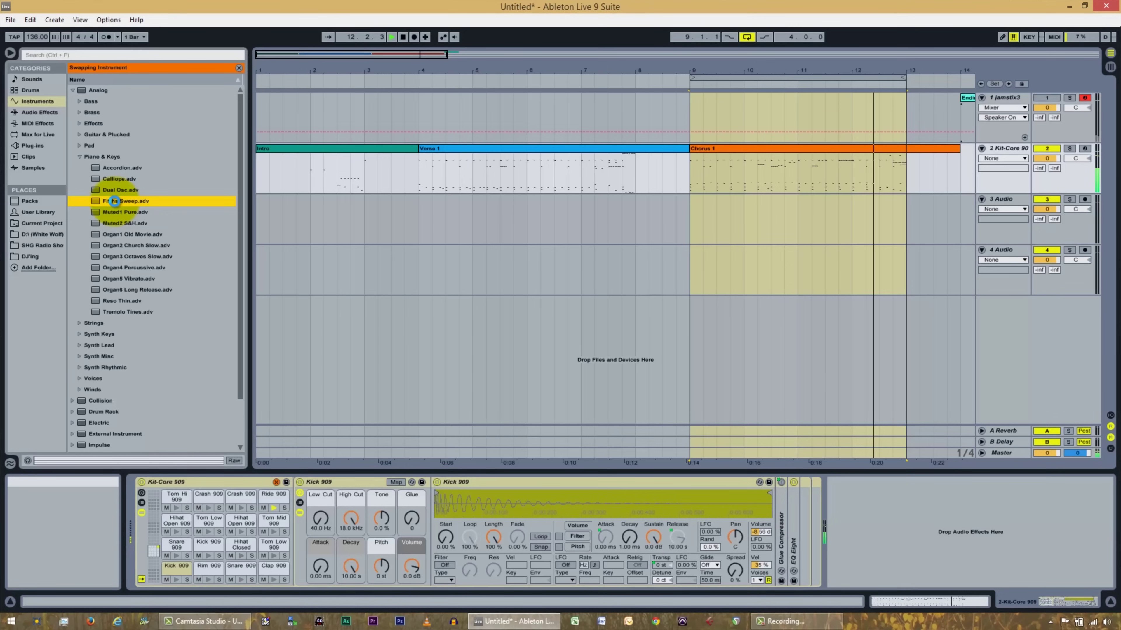
double_click(114, 202)
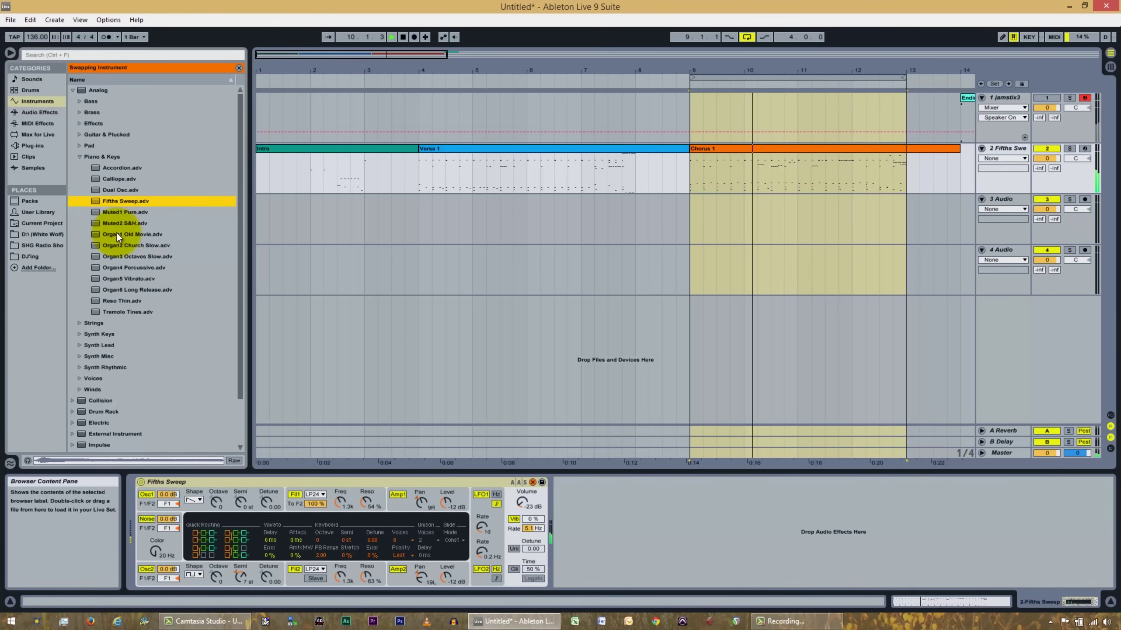
Try the Analog Synth Lead presets Dual Osc4 Muted Sweep Lead and Dual Osc5 Sync Bright Lead on the looping chorus
left_click(79, 345)
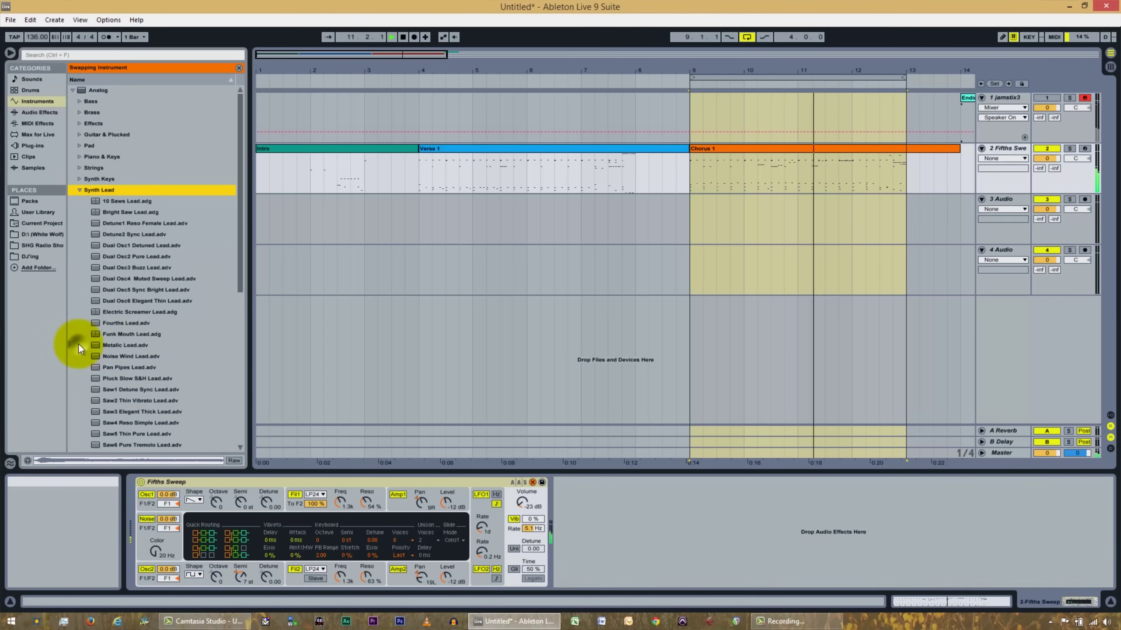
double_click(120, 278)
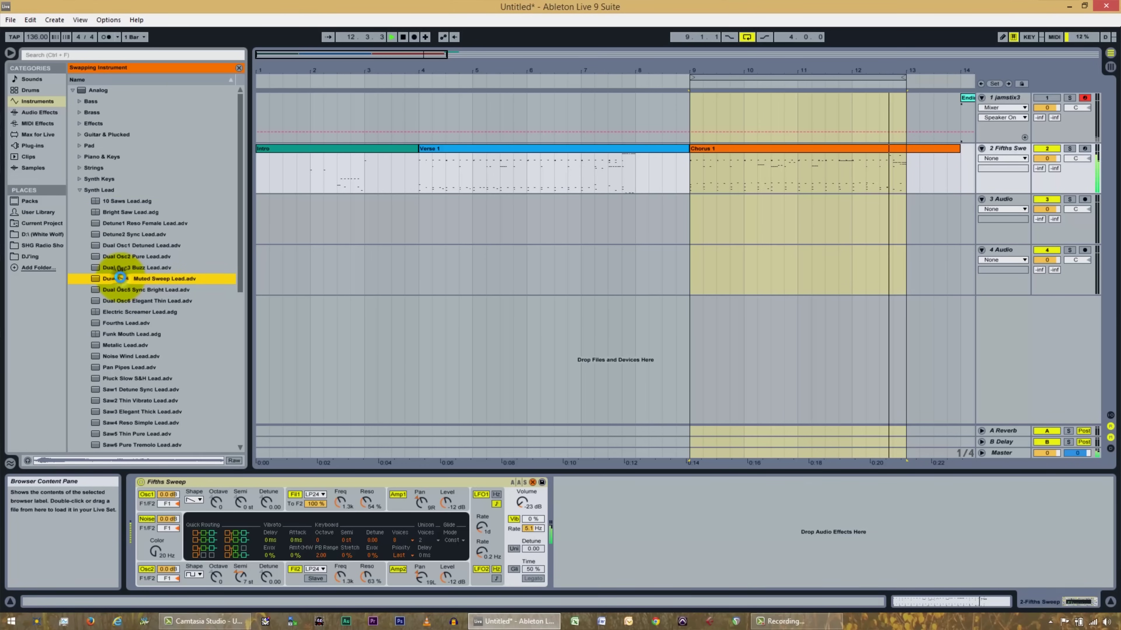
double_click(134, 290)
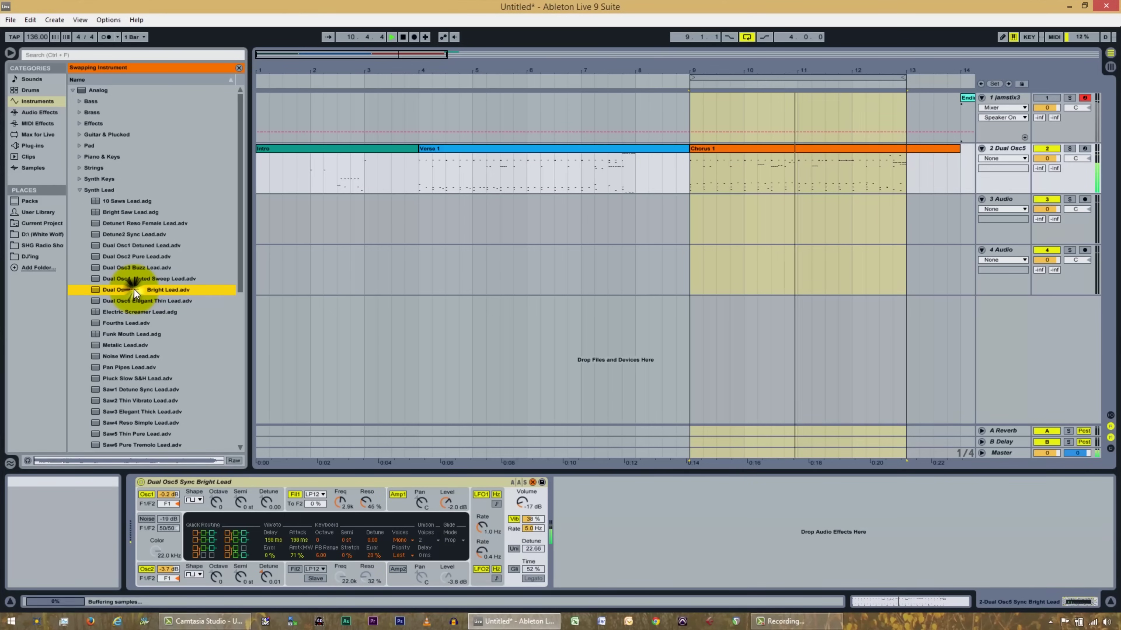
Swap the instrument to the Resonant Pulse preset from Analog's Synth Keys
left_click(80, 190)
left_click(79, 179)
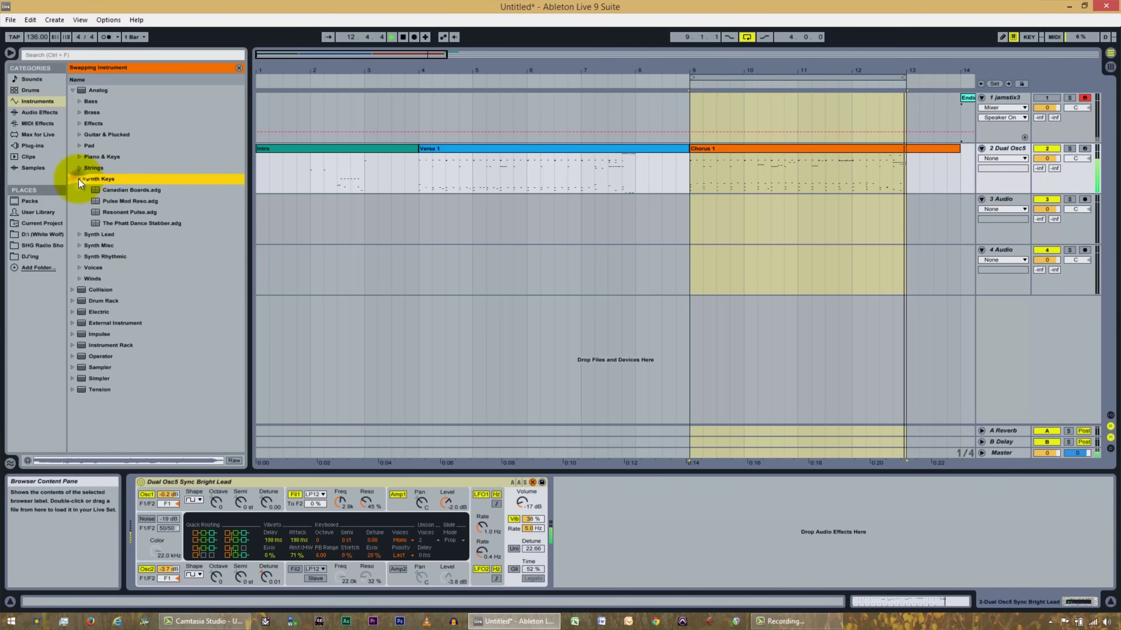
double_click(112, 212)
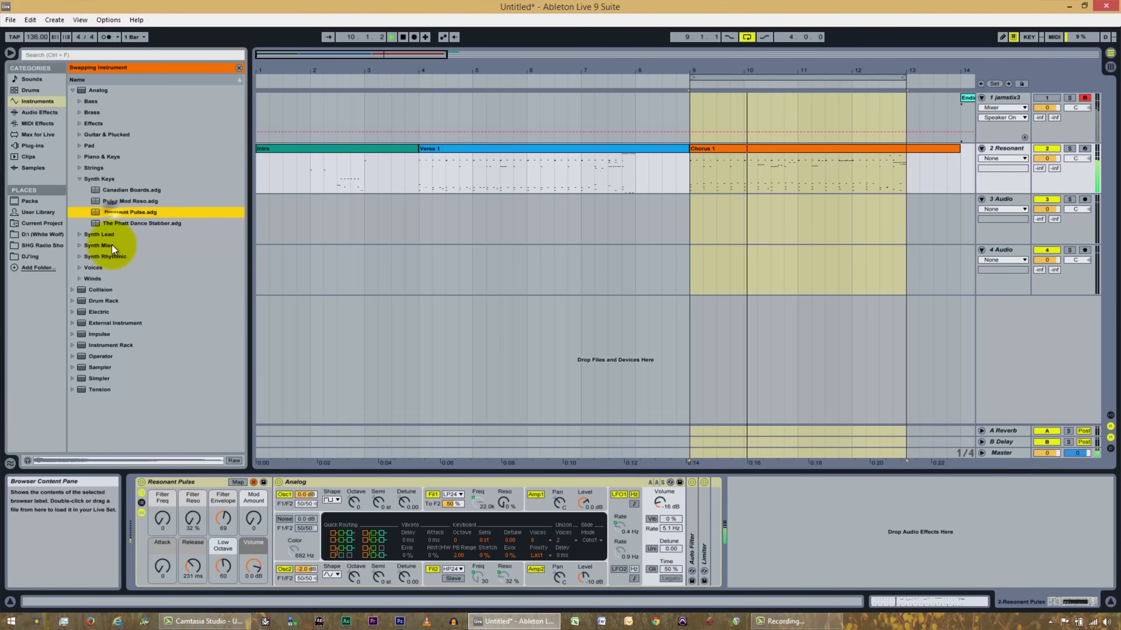
Swap the instrument to Electric Piano3 Mellow from Collision's Piano & Keys presets
left_click(74, 290)
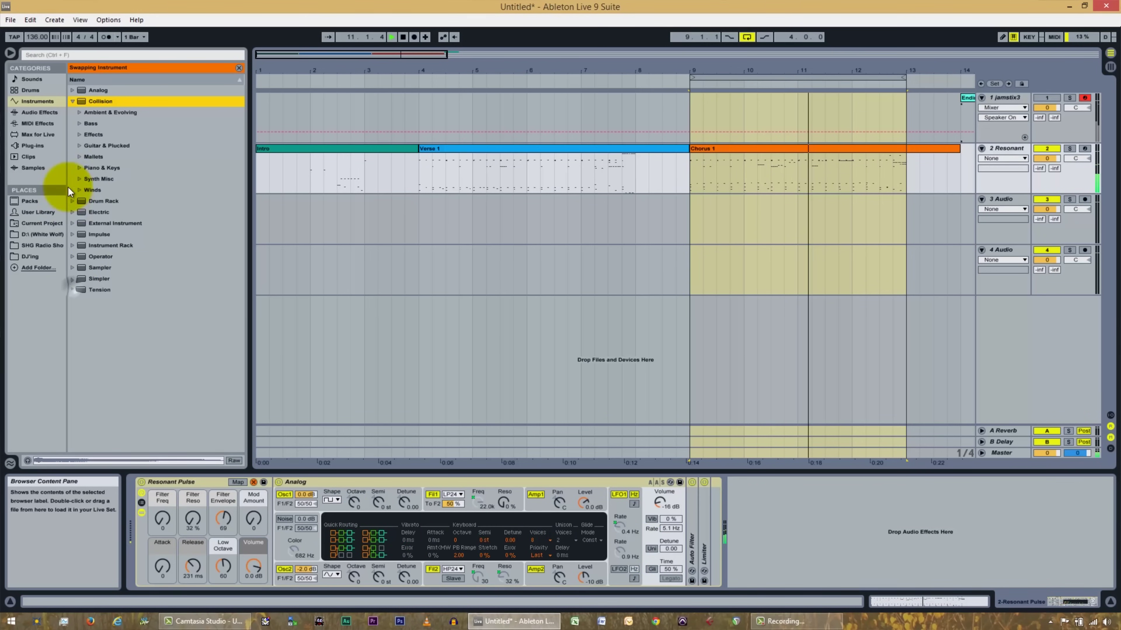
left_click(77, 168)
double_click(120, 212)
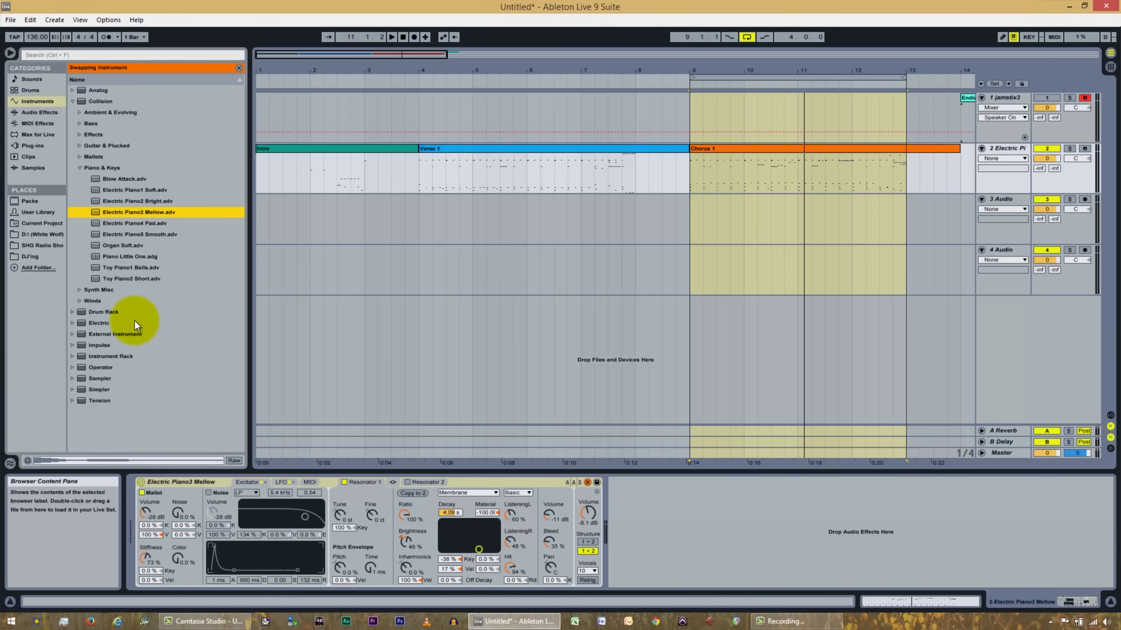
Bring up the Jamstix window from the jamstix3 track, move it higher and load the Surf Ballad style
left_click(1010, 98)
left_click_drag(657, 198, 696, 96)
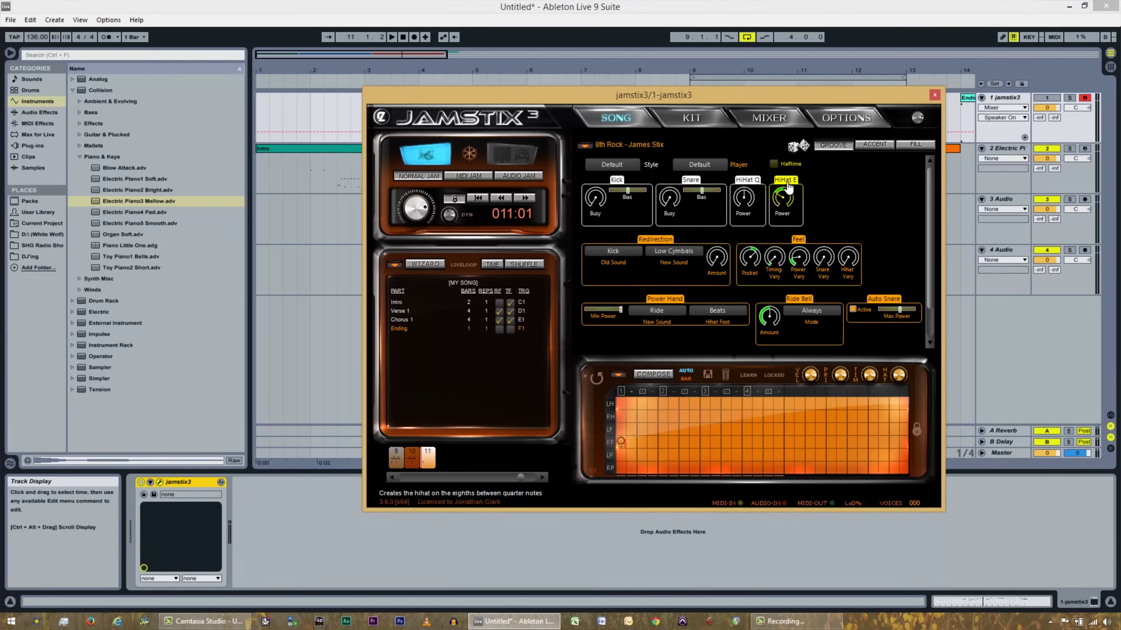
left_click(584, 144)
left_click(597, 152)
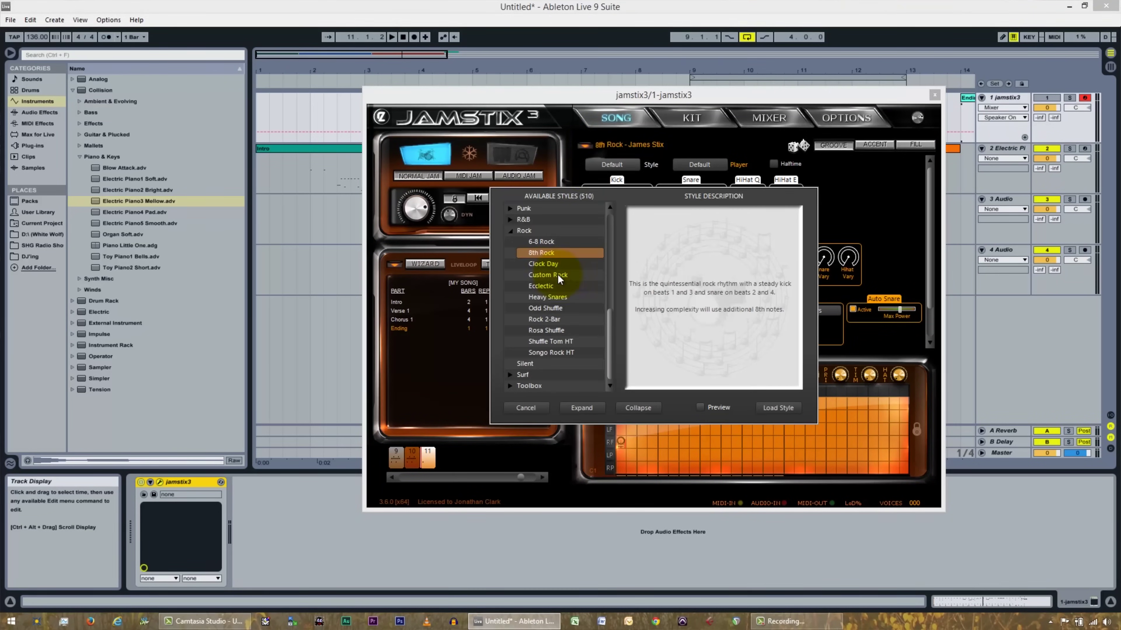
left_click(510, 376)
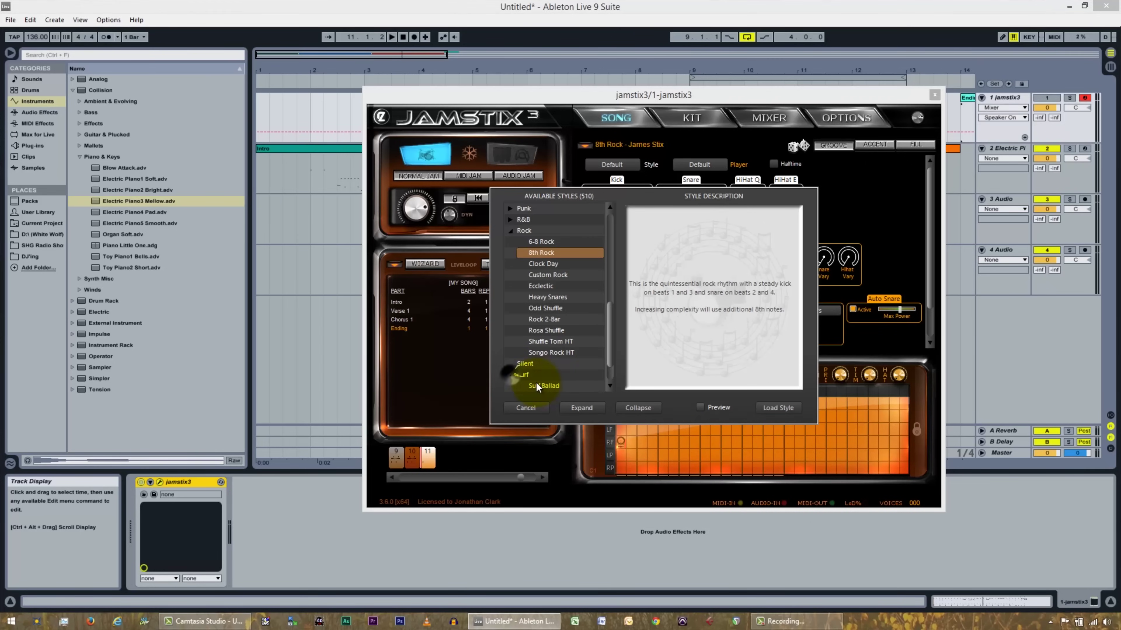
left_click(544, 386)
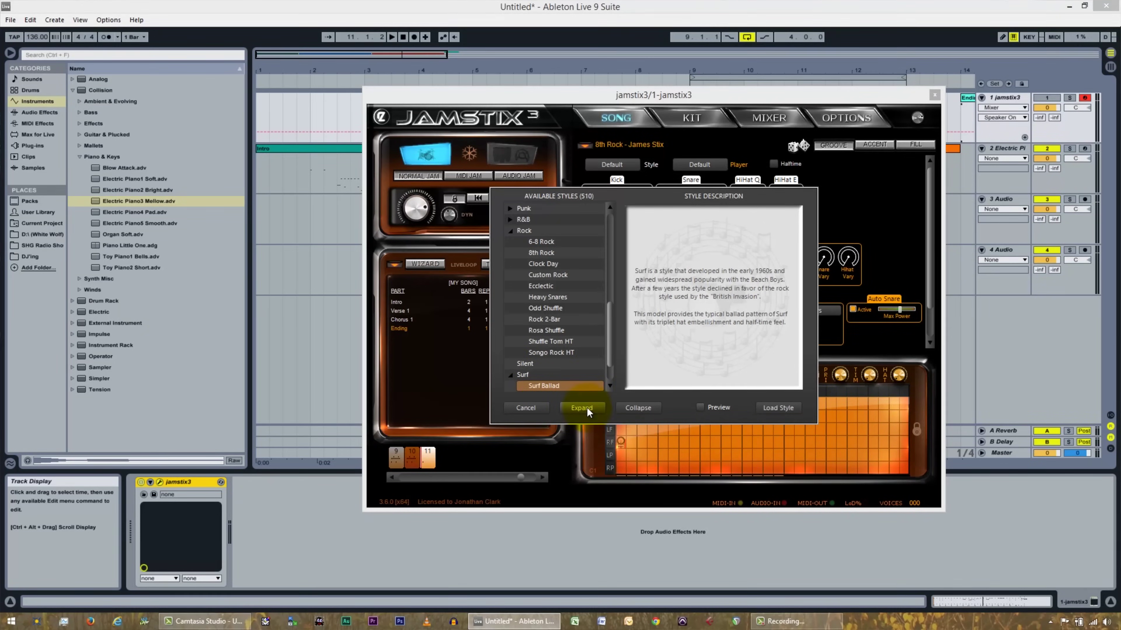
left_click(778, 407)
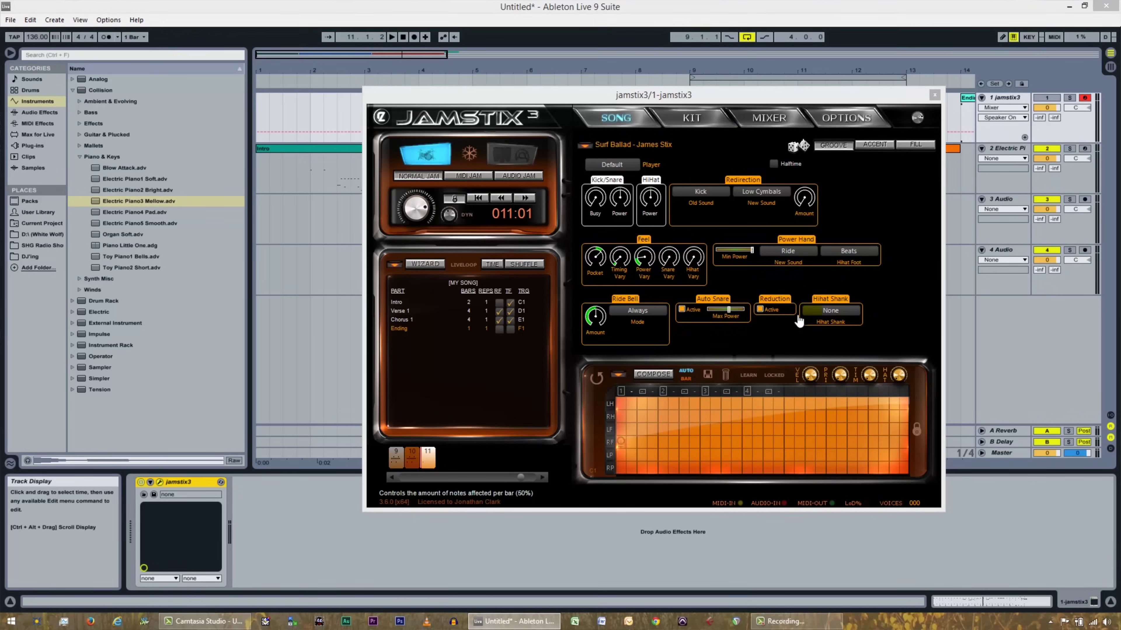
Load the drummer Chad as the player for the Surf Ballad style
left_click(586, 146)
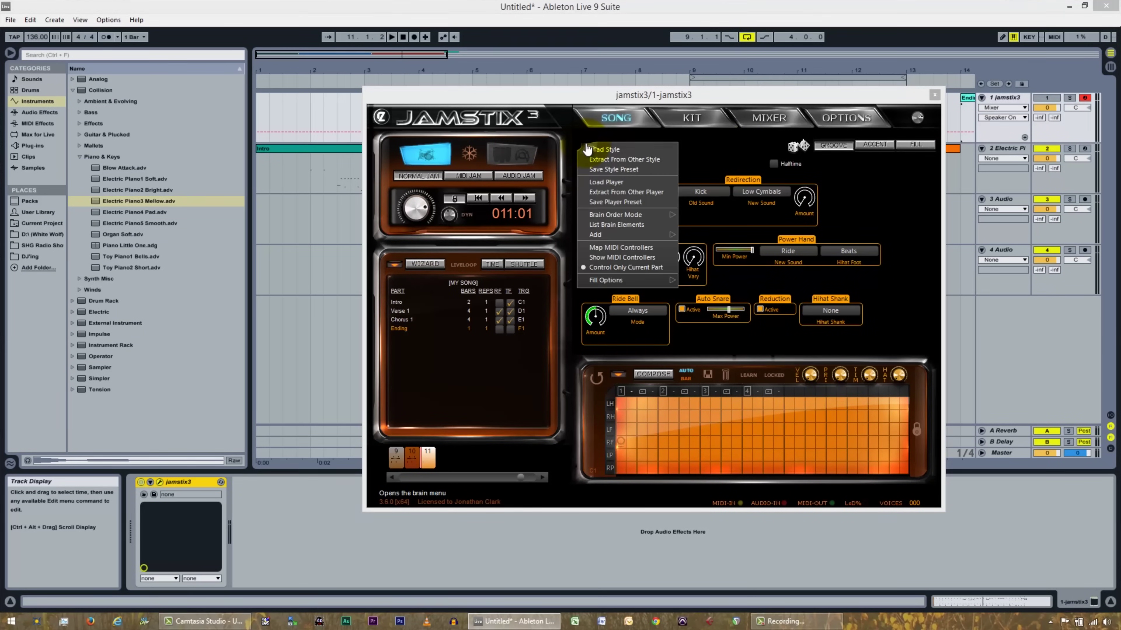
left_click(605, 183)
left_click(528, 263)
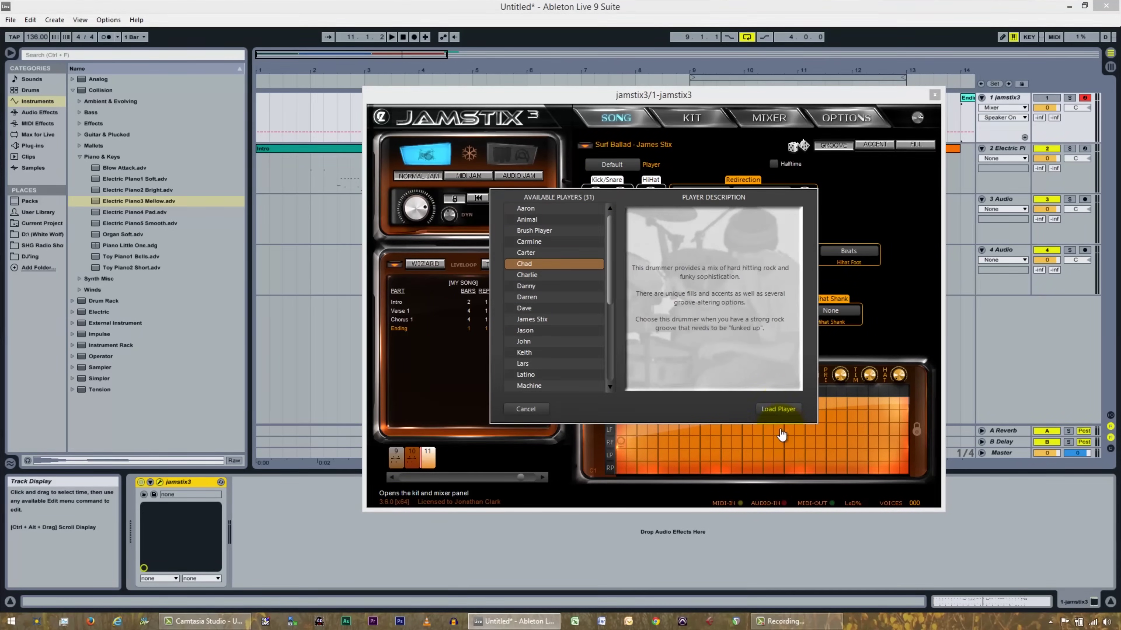
left_click(777, 409)
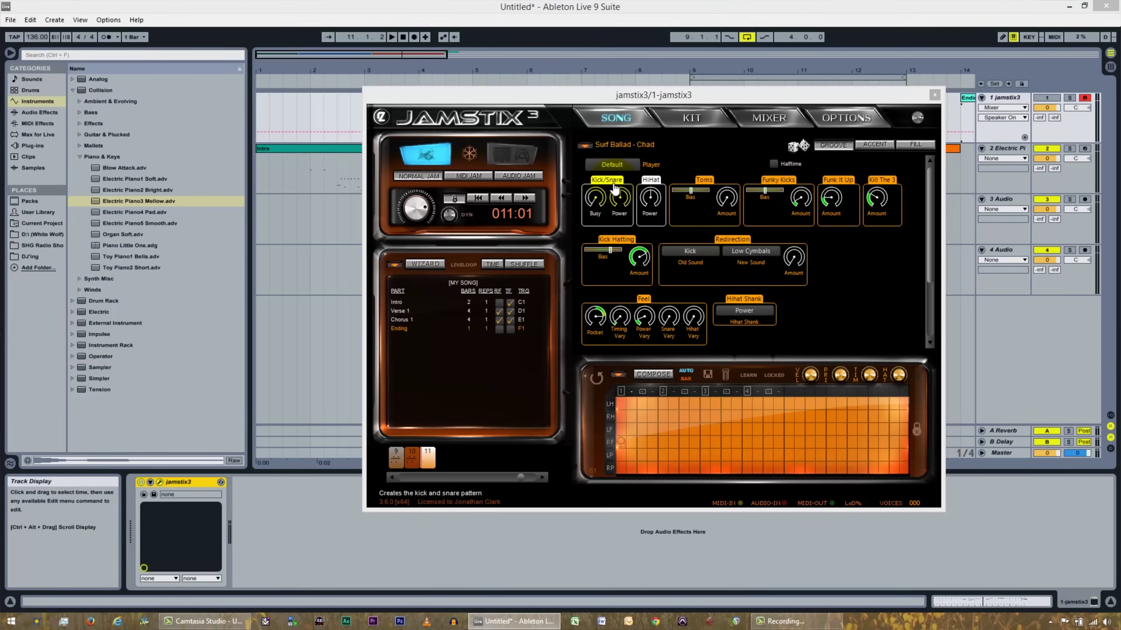
Check the element options available for Kick/Snare, Funky Kicks, Toms and Funk It Up in the groove
left_click(612, 186)
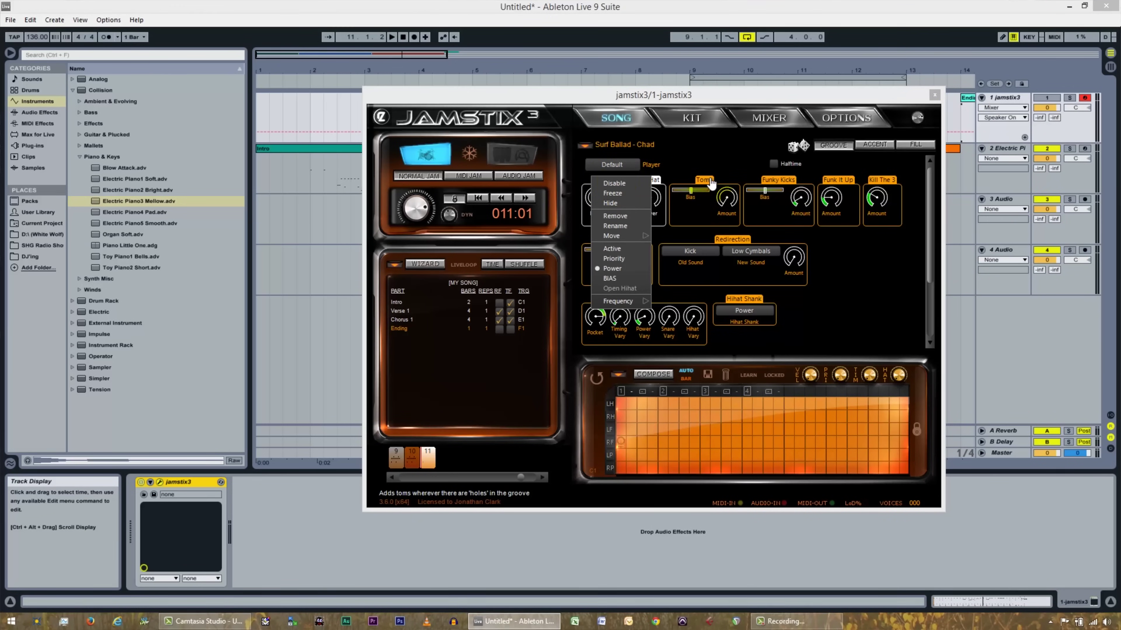
right_click(788, 184)
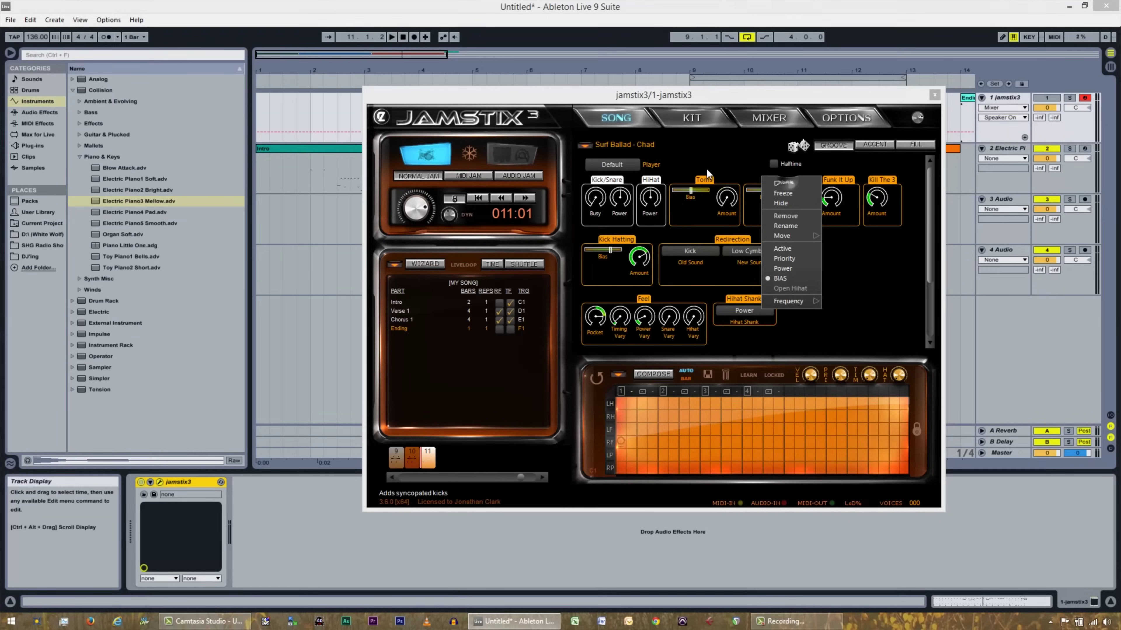
right_click(705, 176)
right_click(704, 179)
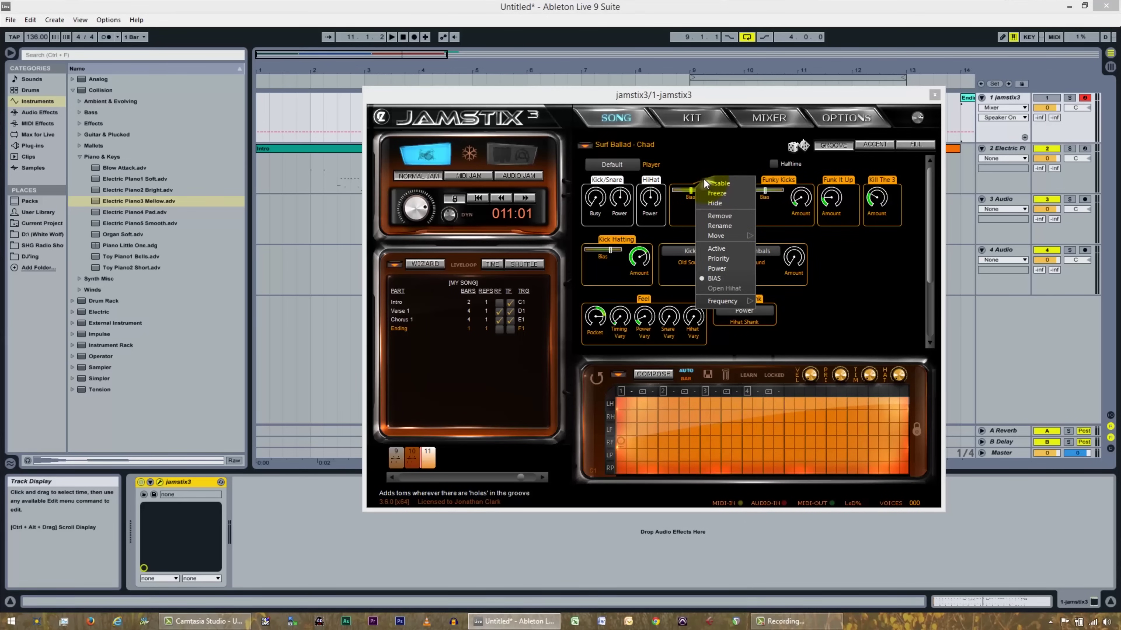
right_click(843, 187)
right_click(837, 186)
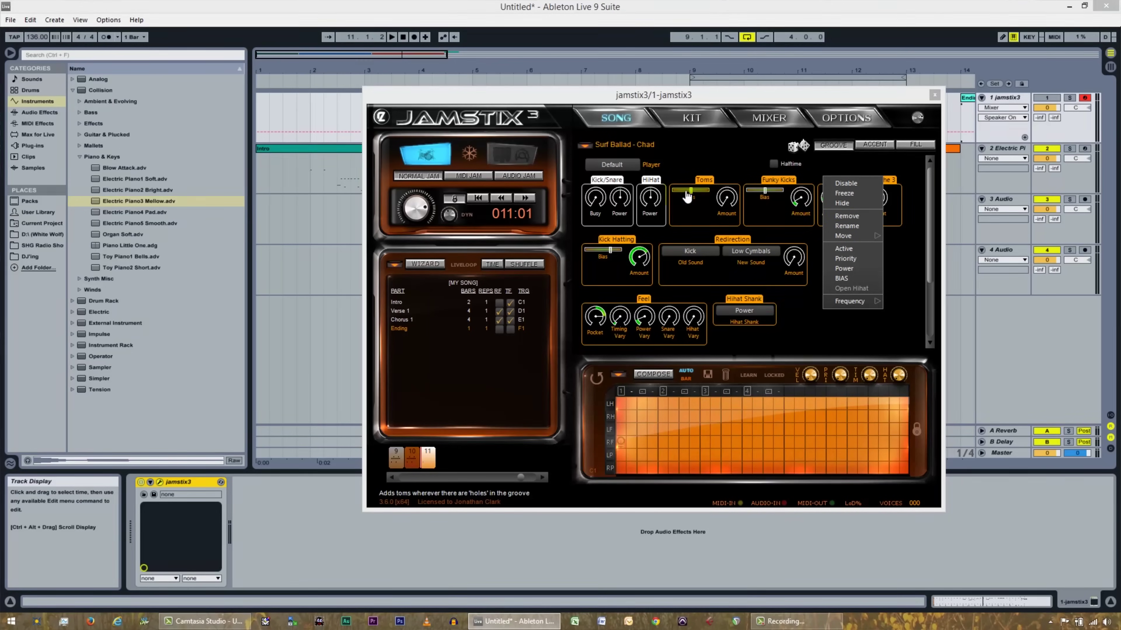
left_click(690, 154)
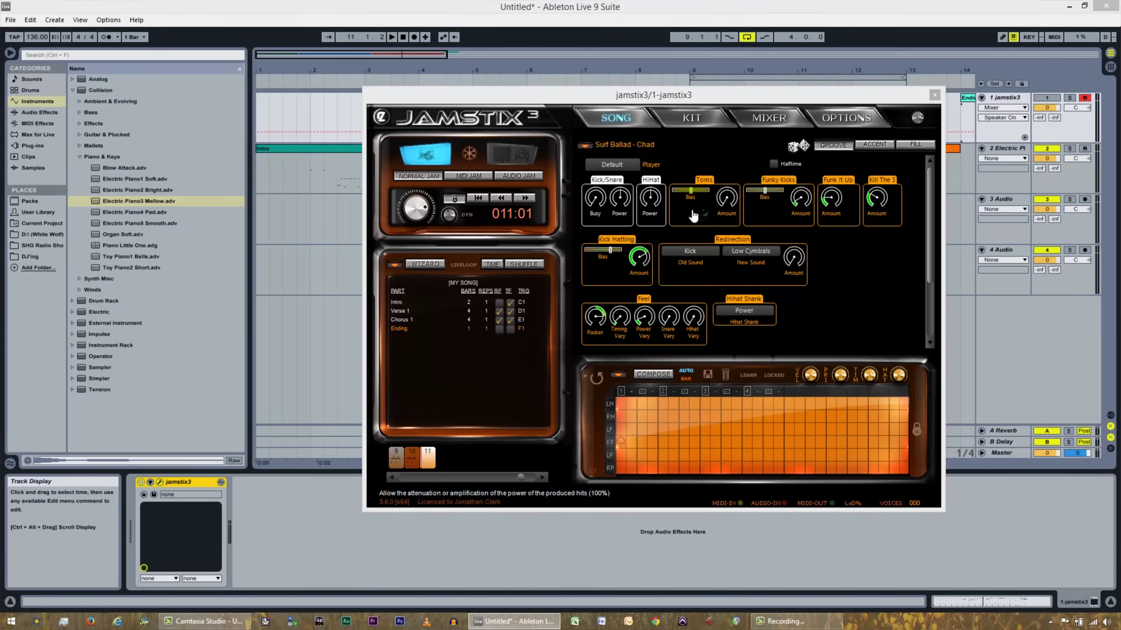
View the MIDI controller assignments for Toms Amount and Redirection Amount without assigning a controller
right_click(726, 200)
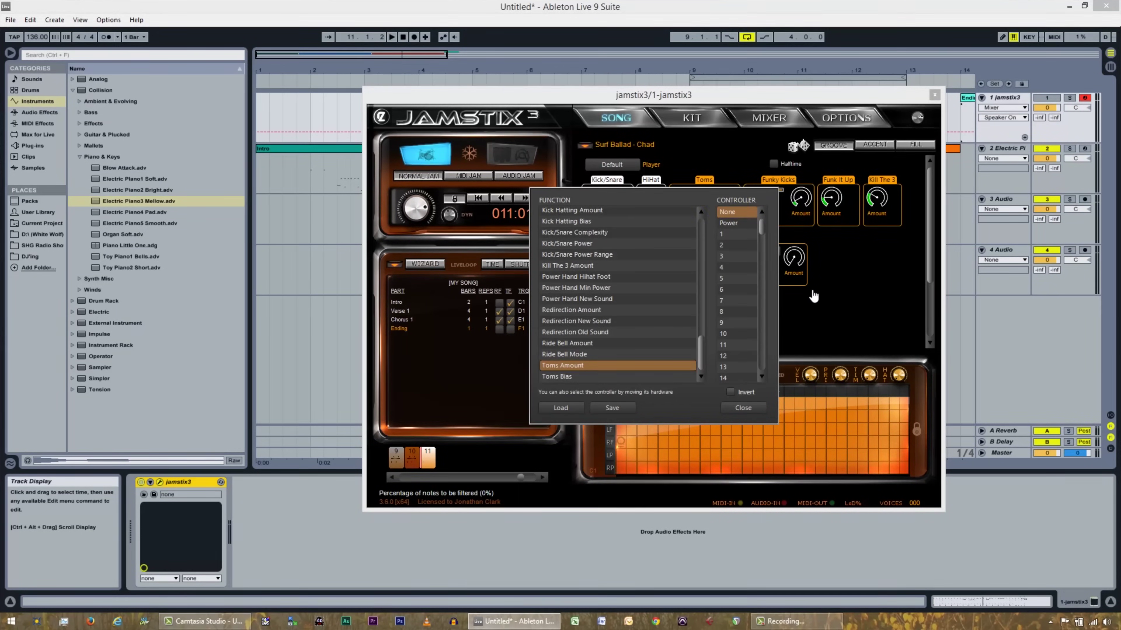
left_click(752, 408)
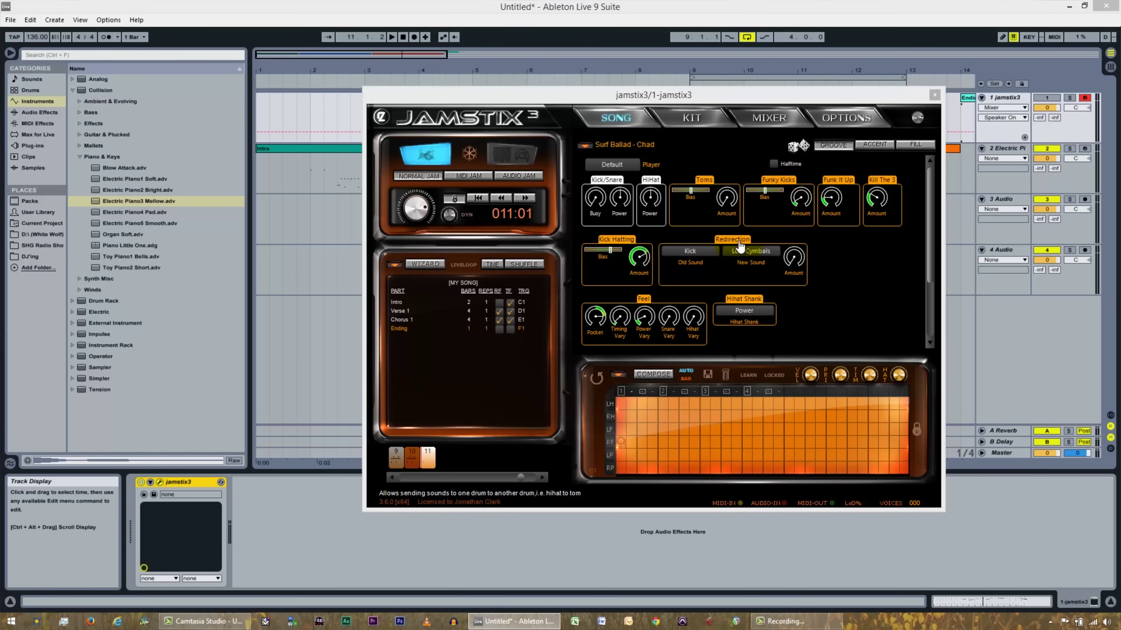
right_click(793, 265)
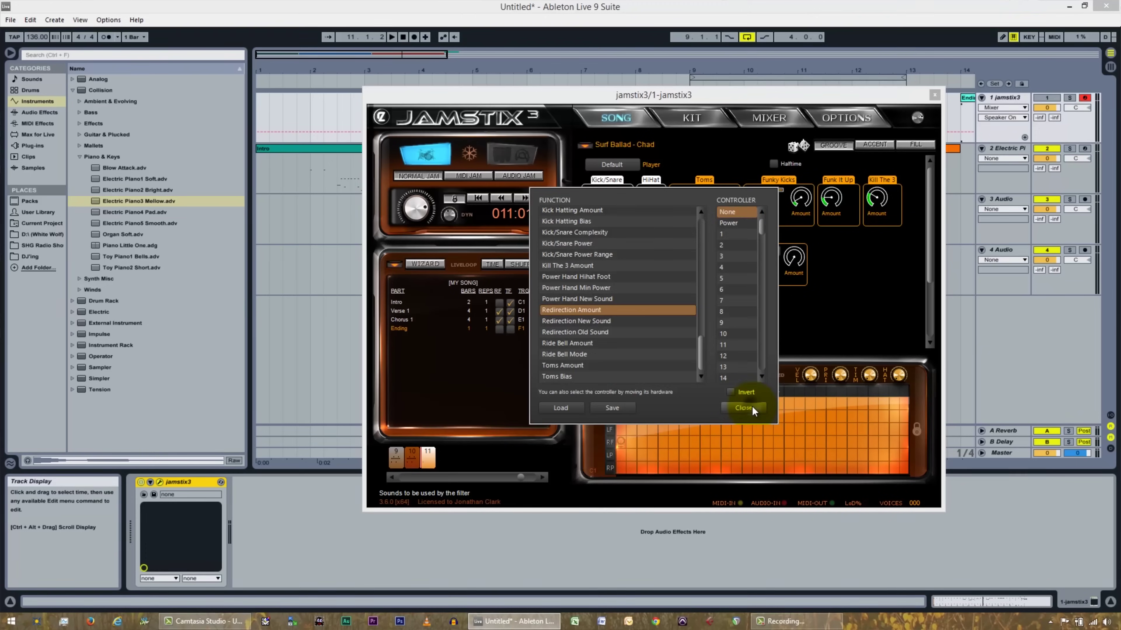
left_click(753, 406)
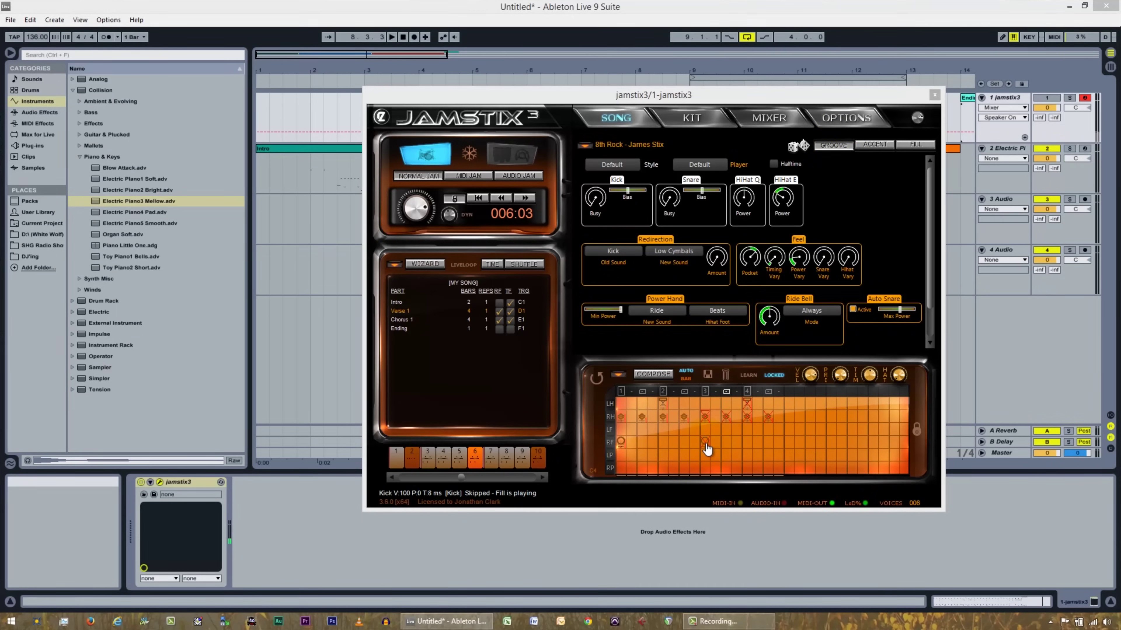
Compare the accent, fill and groove patterns of bar 6 in Verse 1
left_click(874, 145)
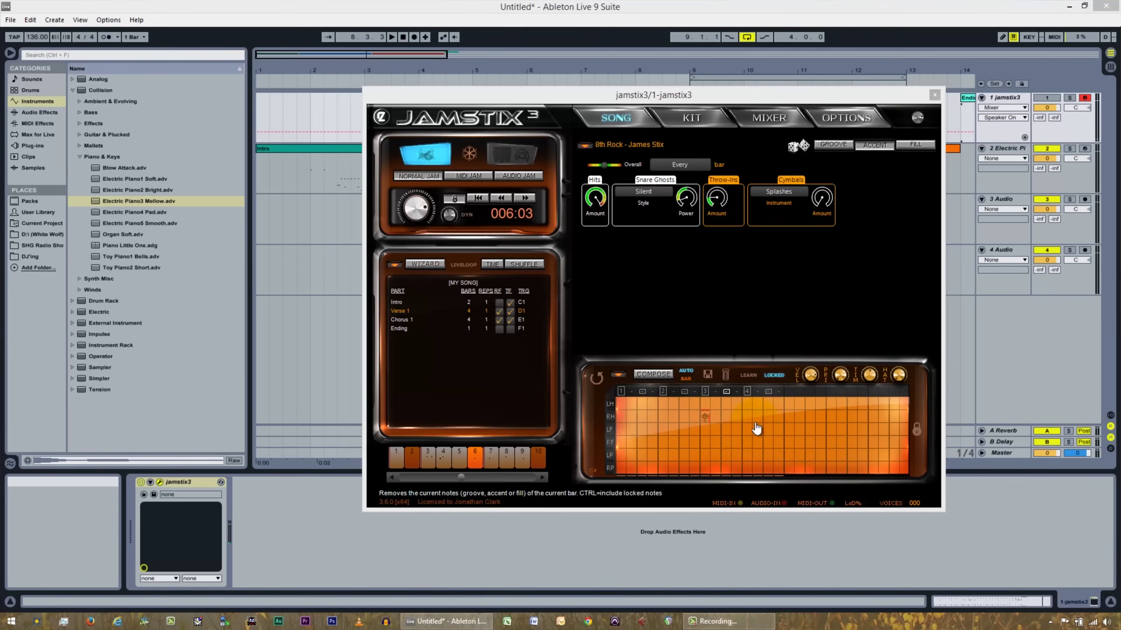
left_click(911, 149)
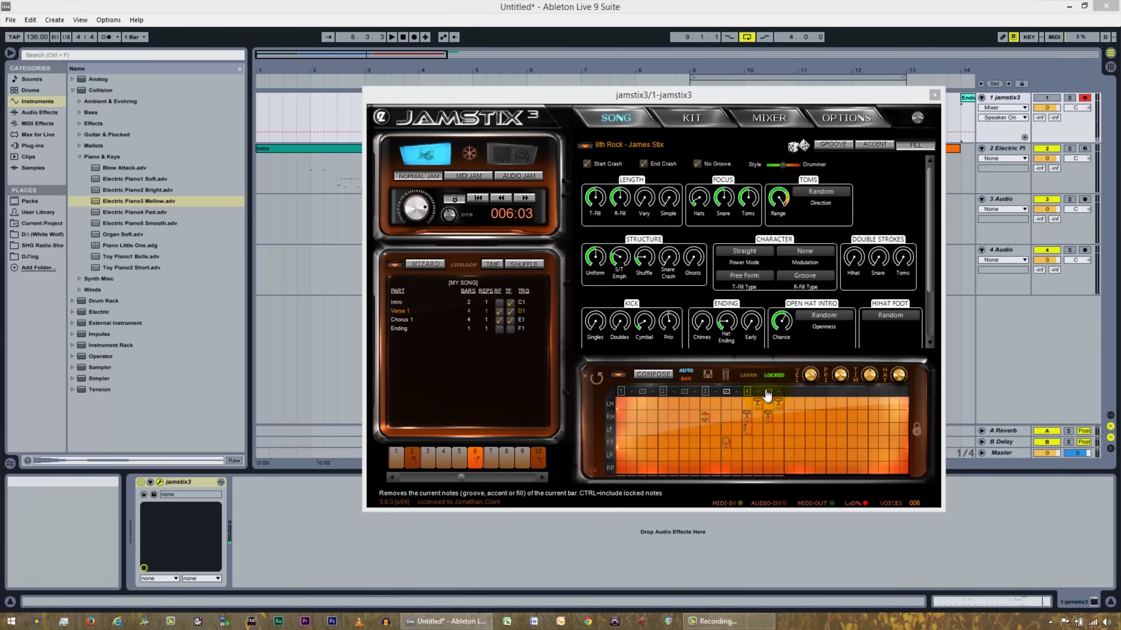
left_click(476, 459)
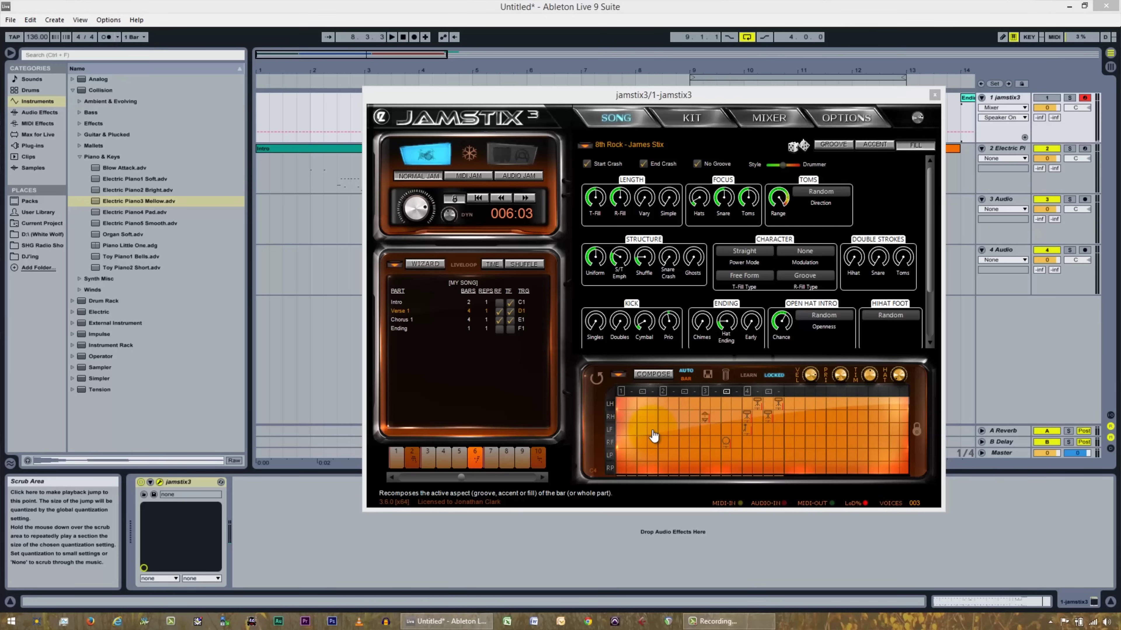
left_click(833, 144)
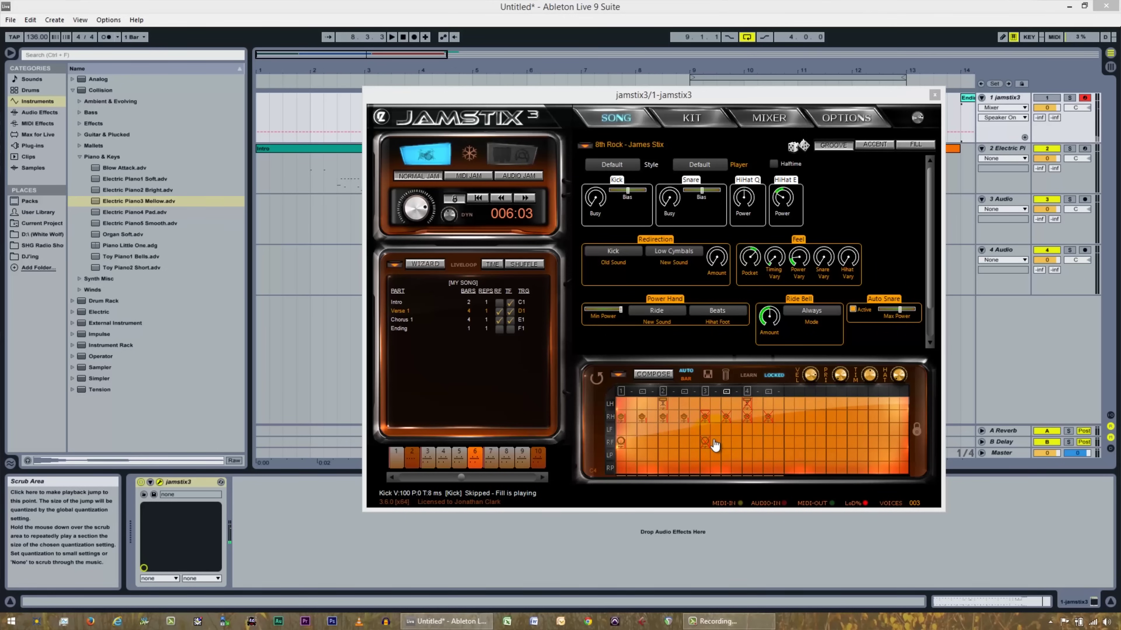
left_click(870, 150)
left_click(665, 374)
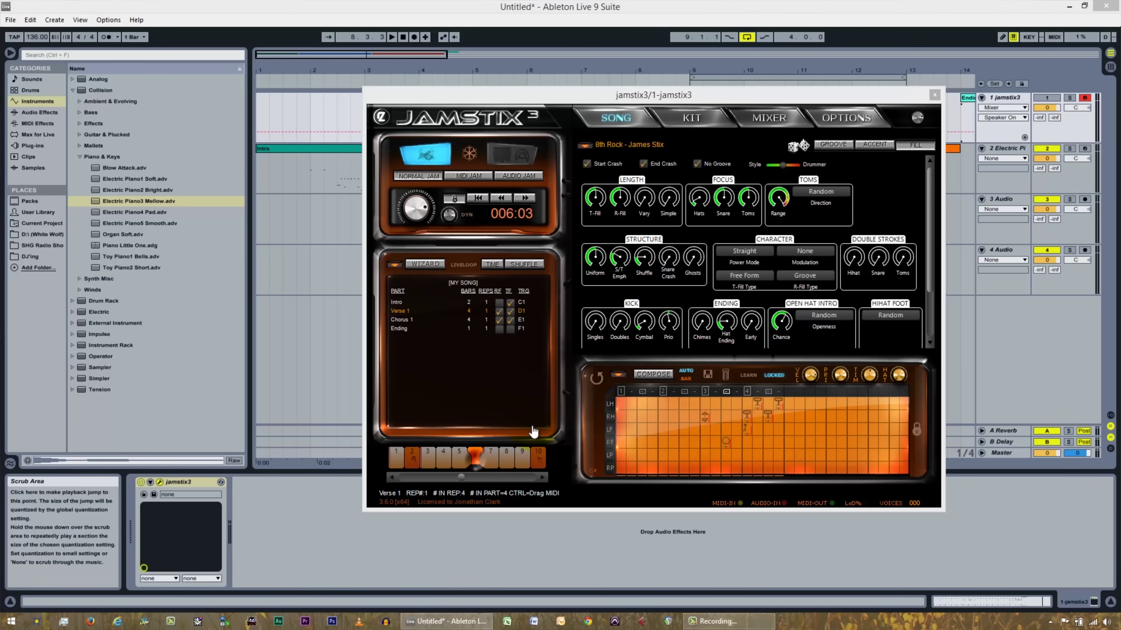
Review bar 6's groove and accent patterns again, and audition the snare hits around beat 4 of its fill
left_click(844, 145)
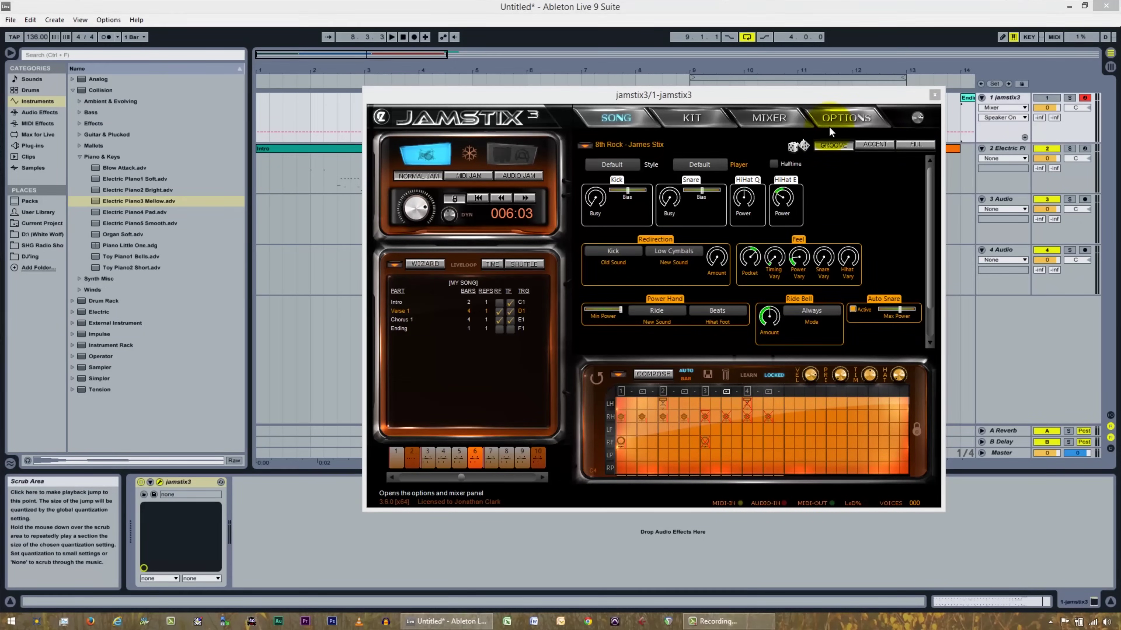
left_click(875, 147)
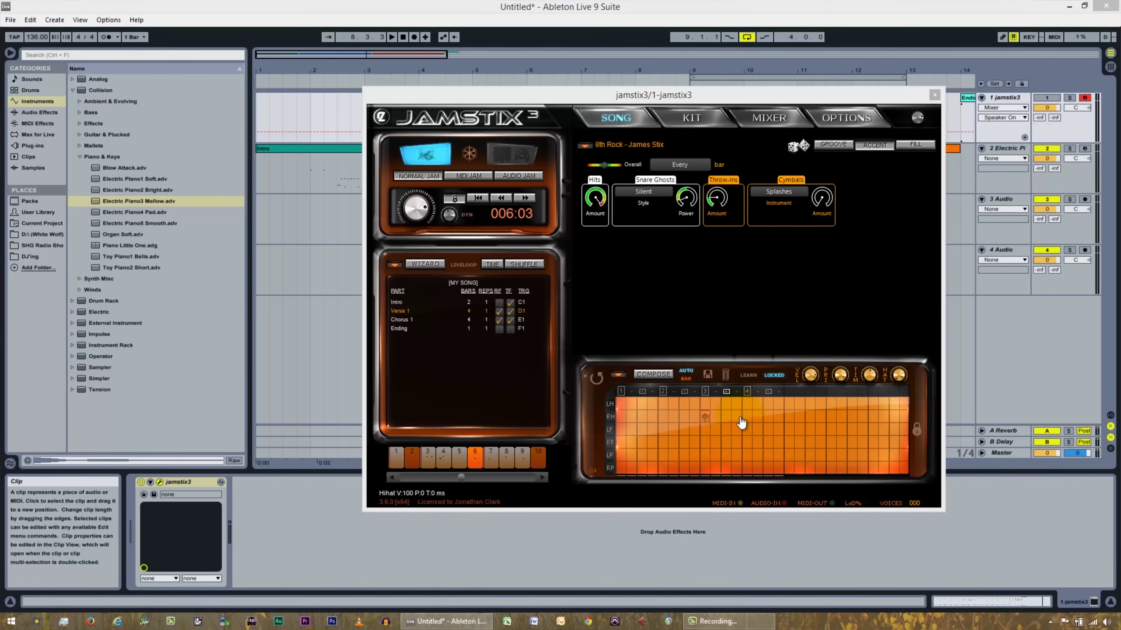
left_click(922, 147)
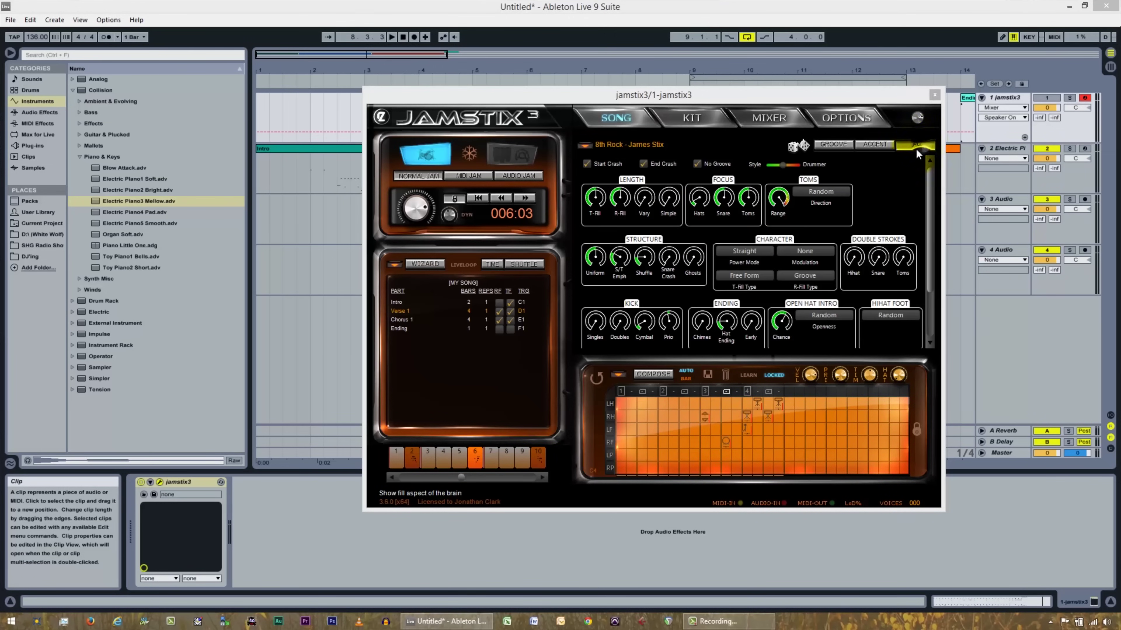
left_click(746, 417)
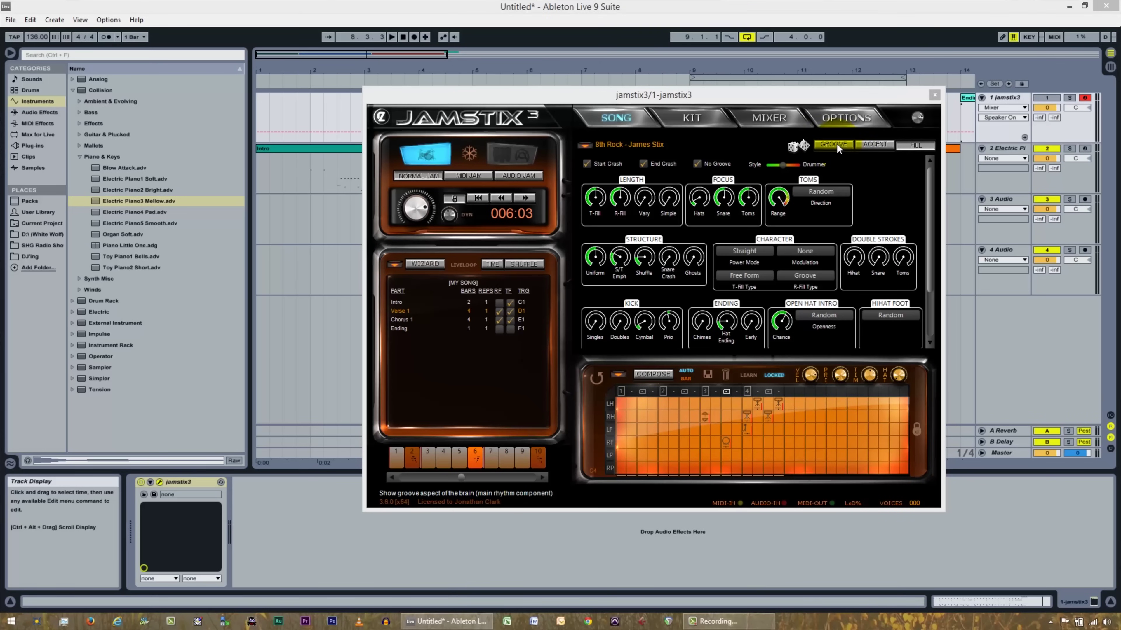
left_click(746, 421)
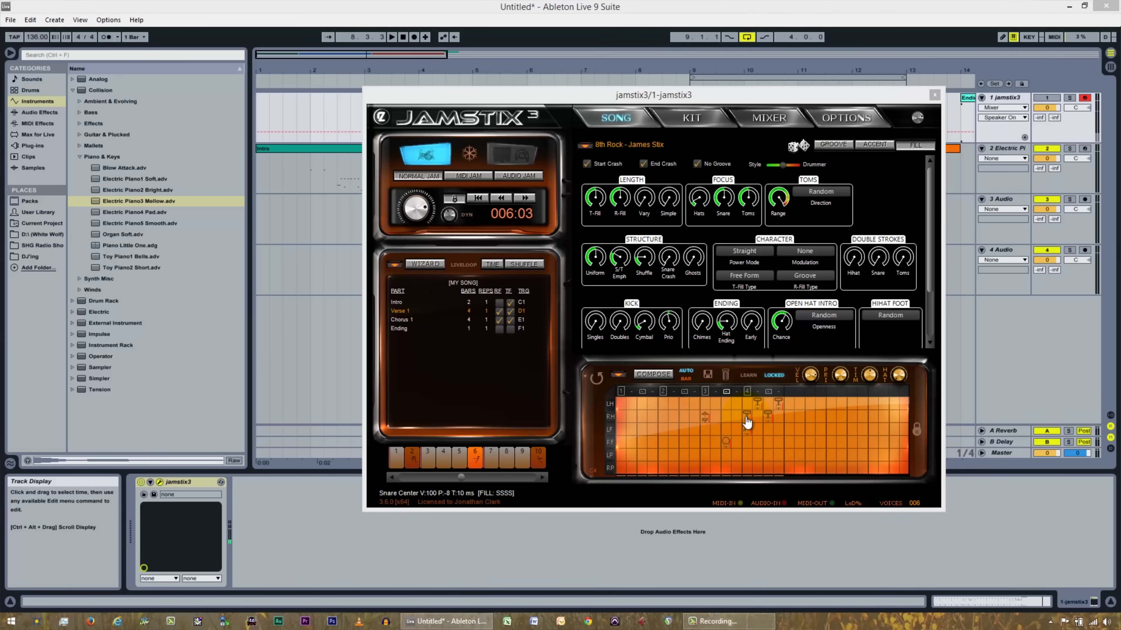
left_click(744, 432)
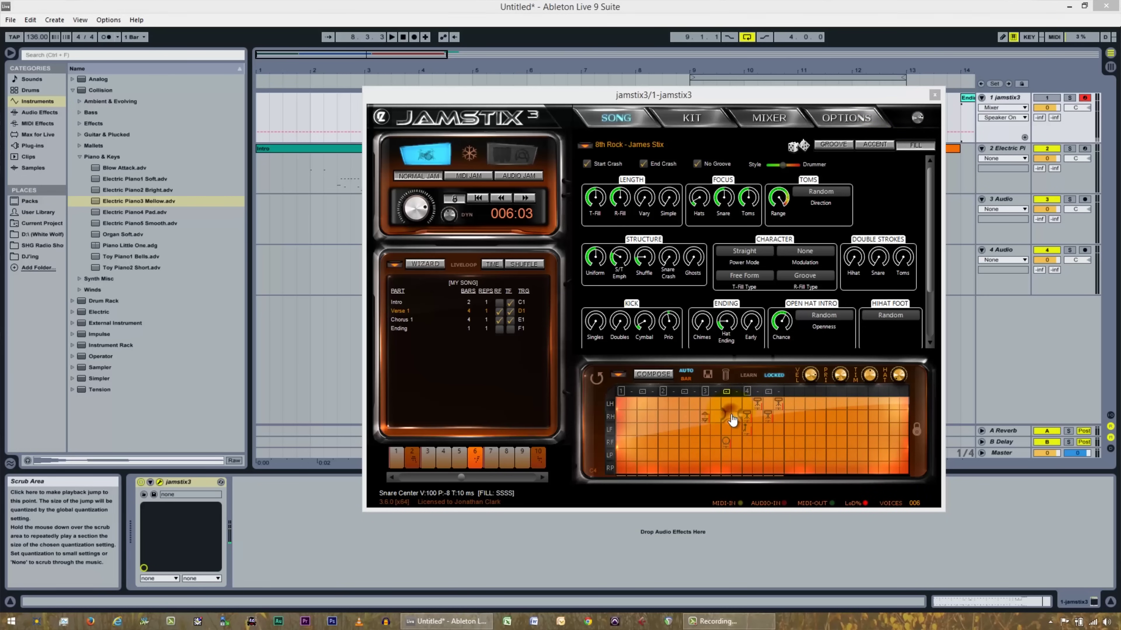
Replace the right-hand hi-hat hit between beats 2 and 3 of bar 6's groove with a left-foot hit
left_click(840, 148)
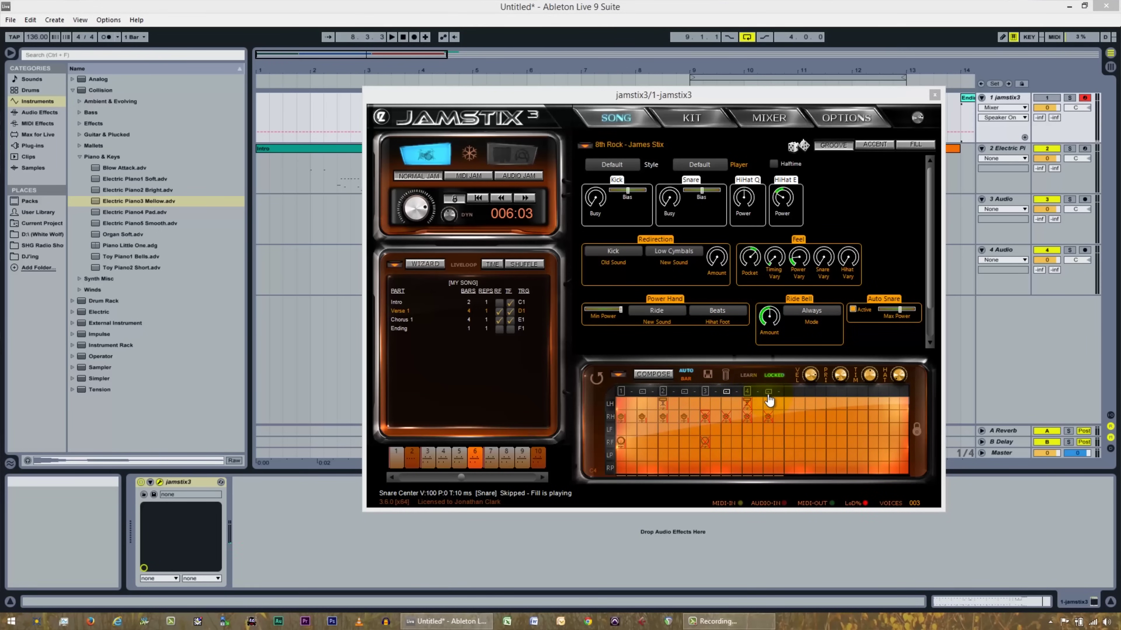
left_click(683, 419)
left_click(683, 429)
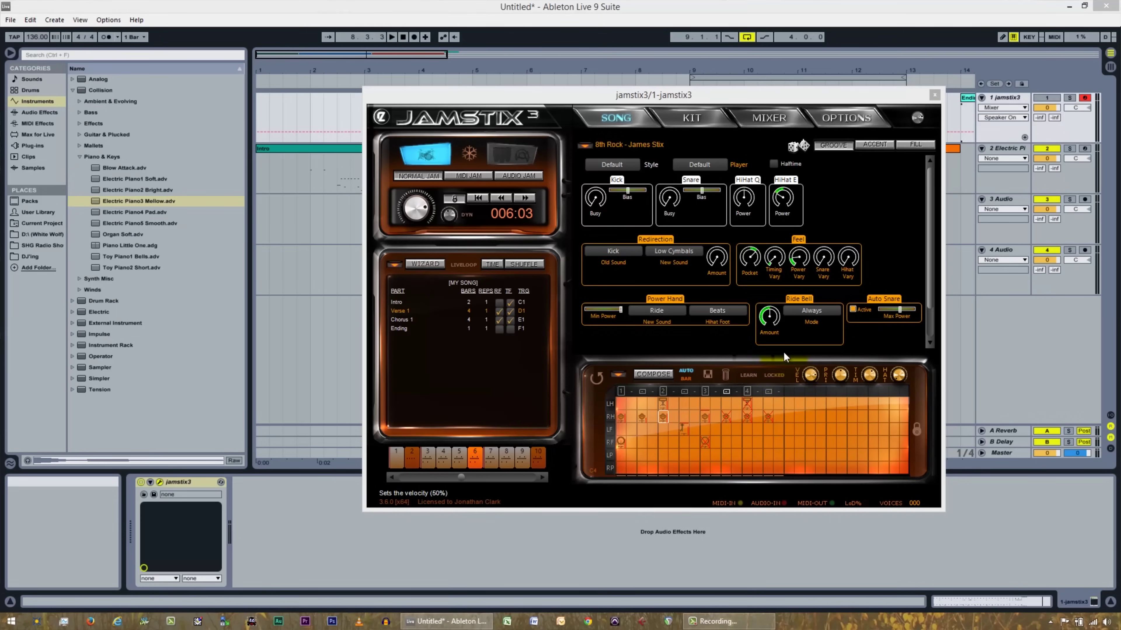
Look at the mixer, return to the song page and lower the beat 2 hi-hat hit's velocity to 28
left_click(770, 117)
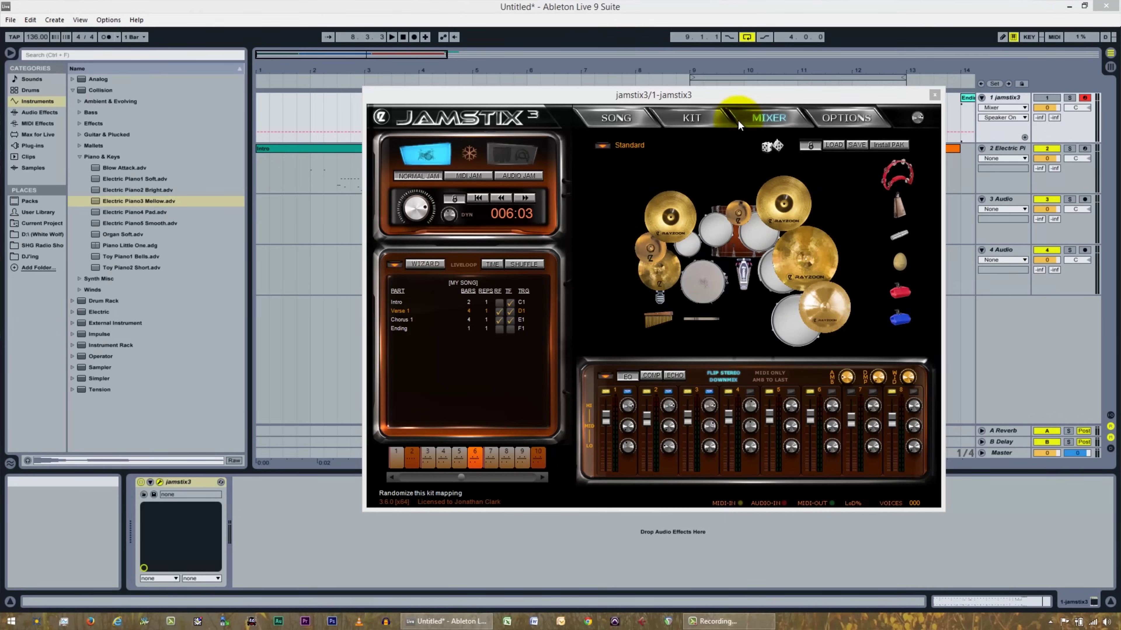
left_click(622, 117)
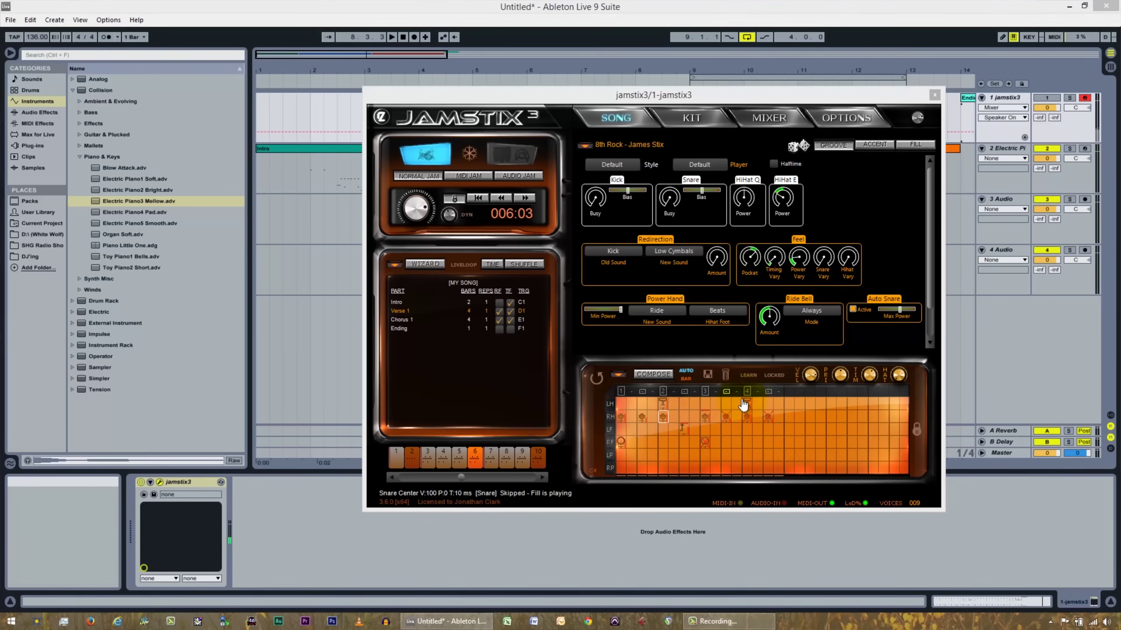
left_click(663, 418)
left_click_drag(812, 378, 811, 441)
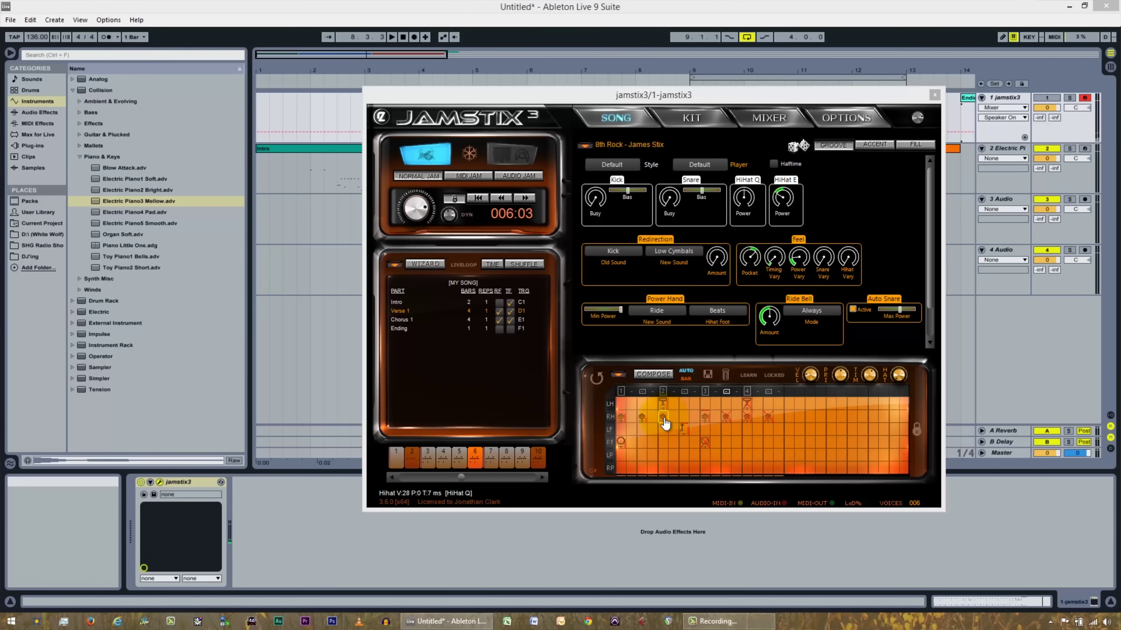
Audition the hi-hat hit between beats 1 and 2 against the one on beat 2 to compare their velocities
left_click(641, 419)
left_click(642, 419)
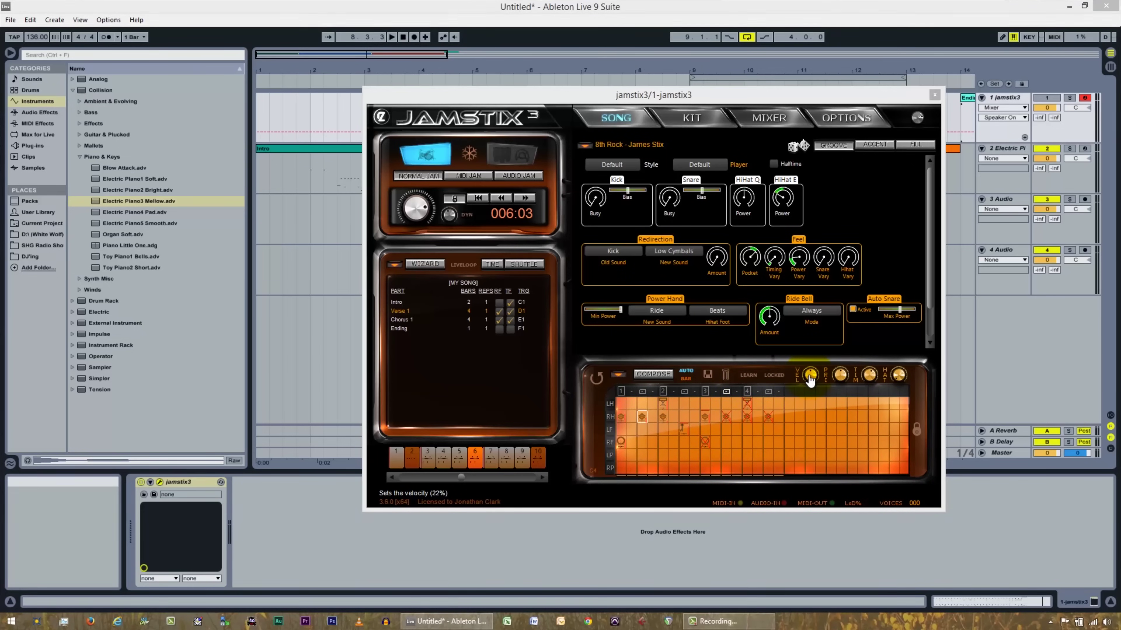
left_click(660, 419)
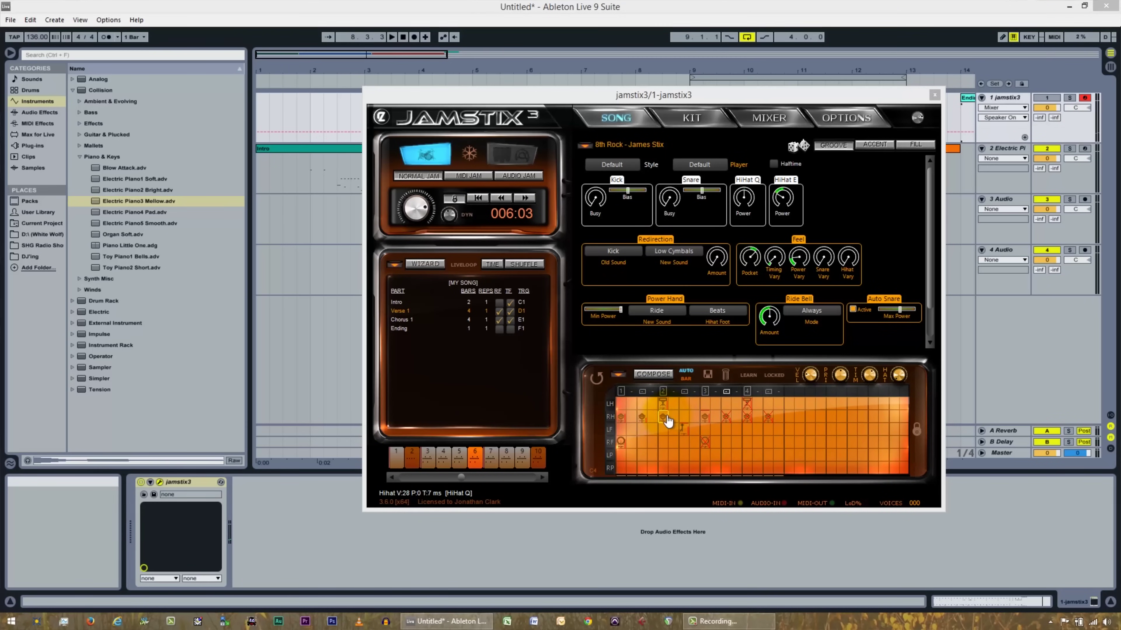
left_click(652, 428)
left_click(642, 416)
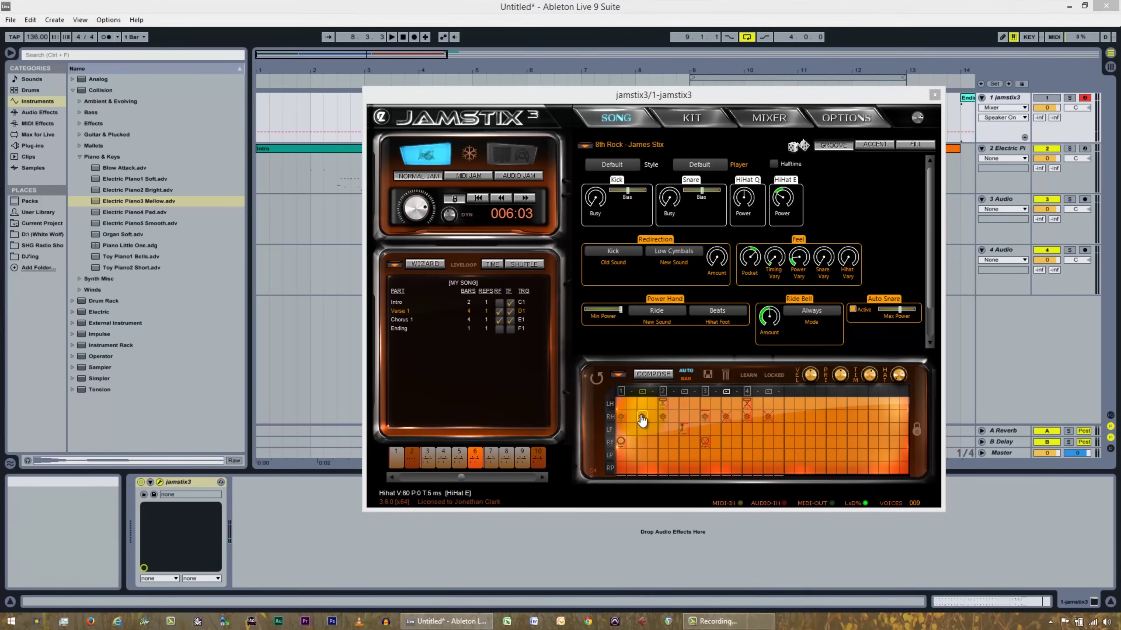
left_click(647, 424)
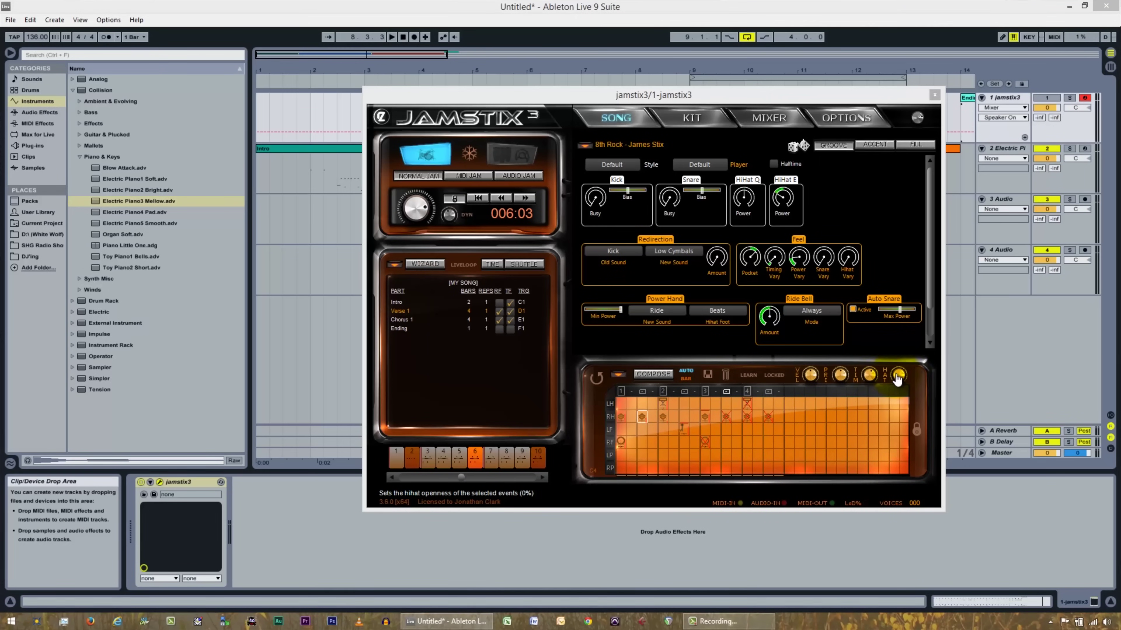
left_click(663, 419)
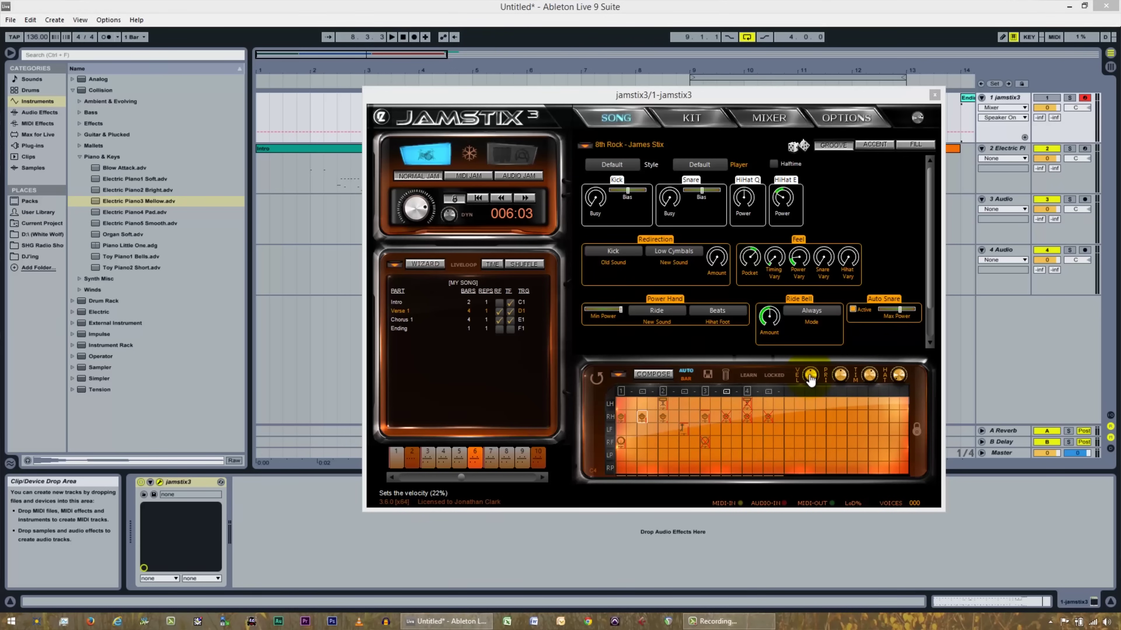
left_click(645, 423)
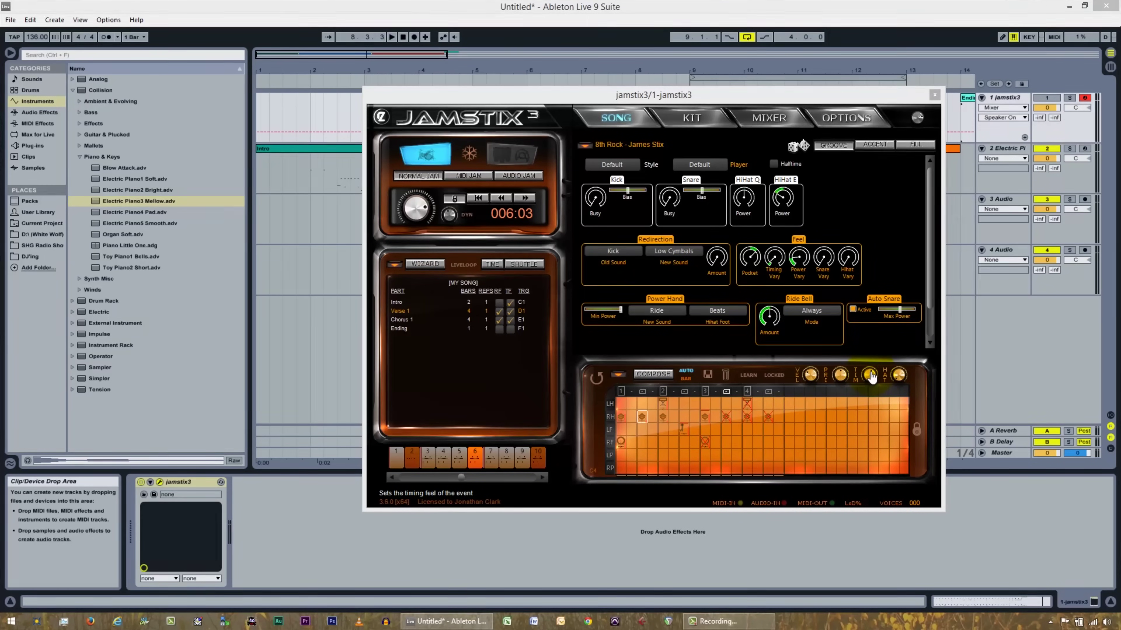
Adjust the timing feel of the selected hi-hat hit between beats 1 and 2
mouse_move(871, 377)
left_mouse_down()
mouse_move(876, 472)
mouse_move(805, 459)
mouse_move(875, 381)
left_mouse_up()
mouse_move(869, 375)
left_mouse_down()
mouse_move(878, 422)
mouse_move(872, 389)
left_mouse_up()
left_click_drag(870, 376, 867, 449)
left_click_drag(877, 386, 845, 461)
Adjust the priority and hi-hat openness of the selected hit between beats 1 and 2
left_click_drag(840, 378, 836, 323)
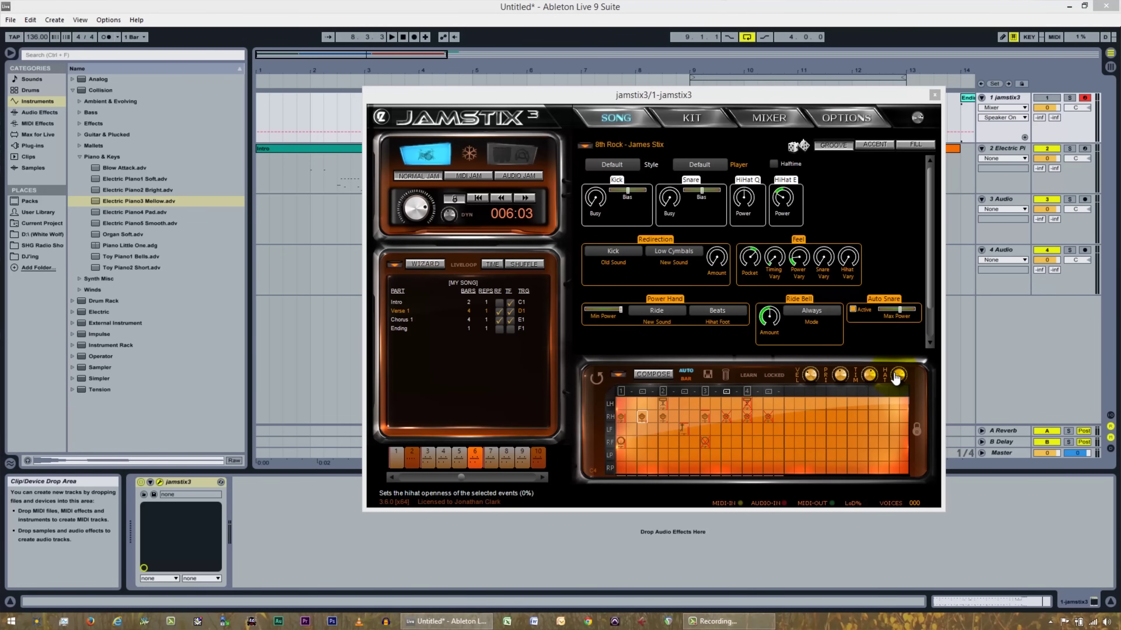
left_click_drag(896, 377, 893, 318)
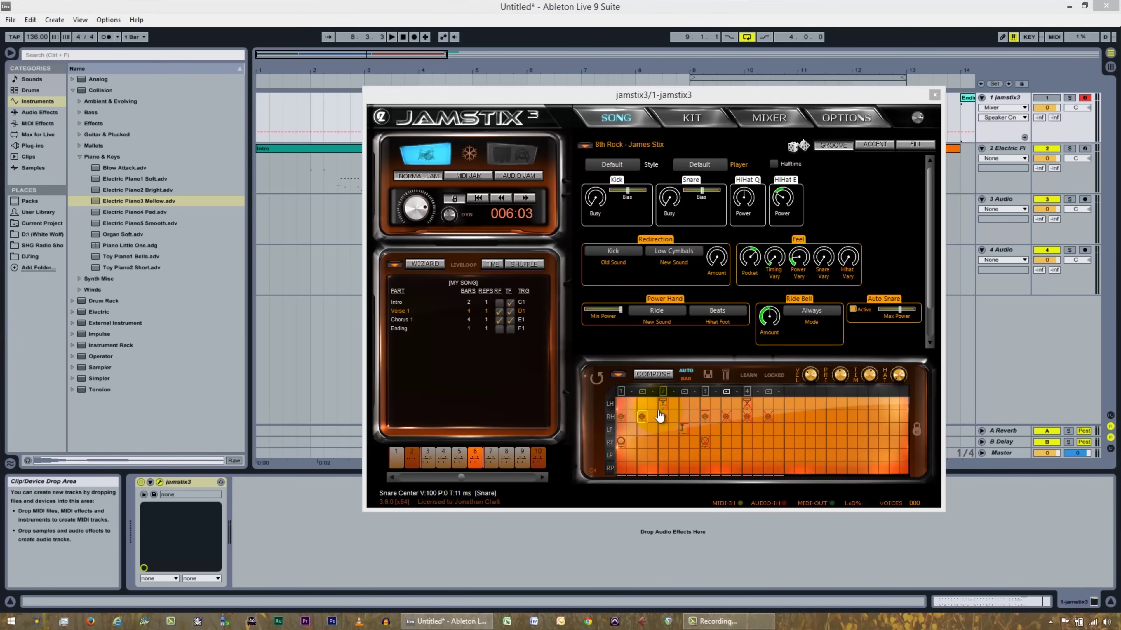
left_click_drag(898, 379, 907, 417)
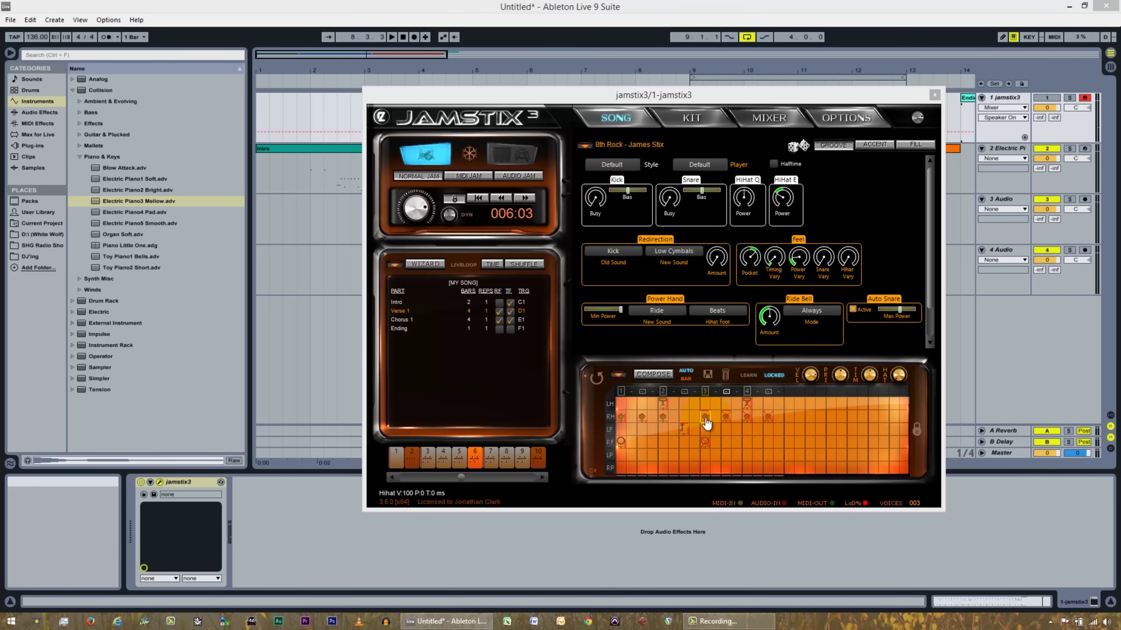
Examine the stroke, timing and shuffle options available for the right-hand hi-hat hit on beat 2
left_click(664, 419)
right_click(664, 418)
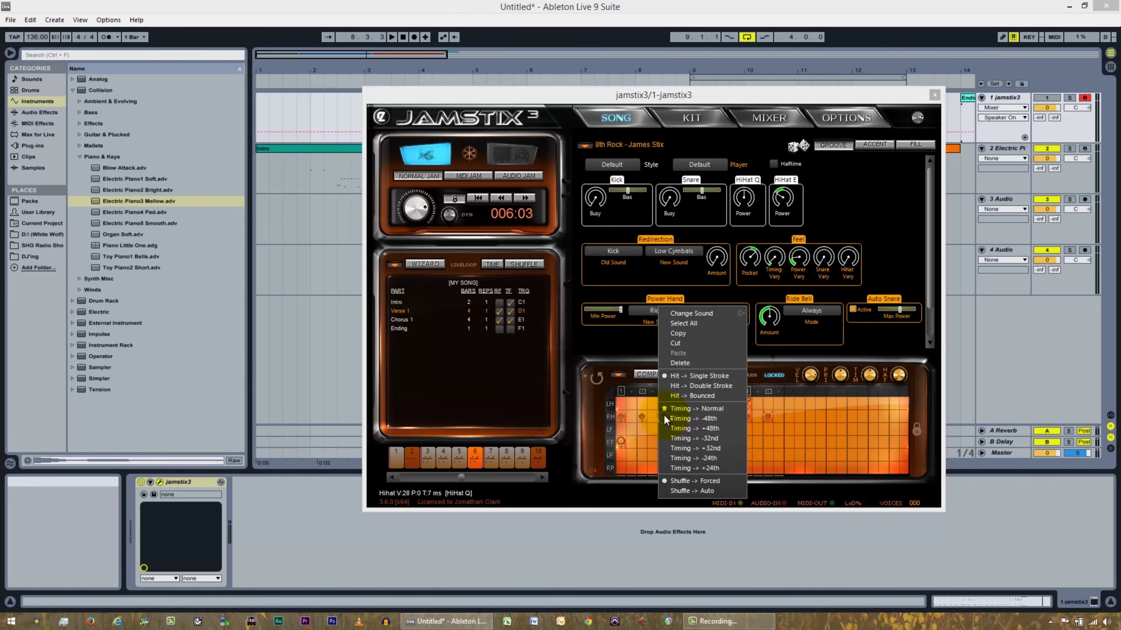
left_click(789, 441)
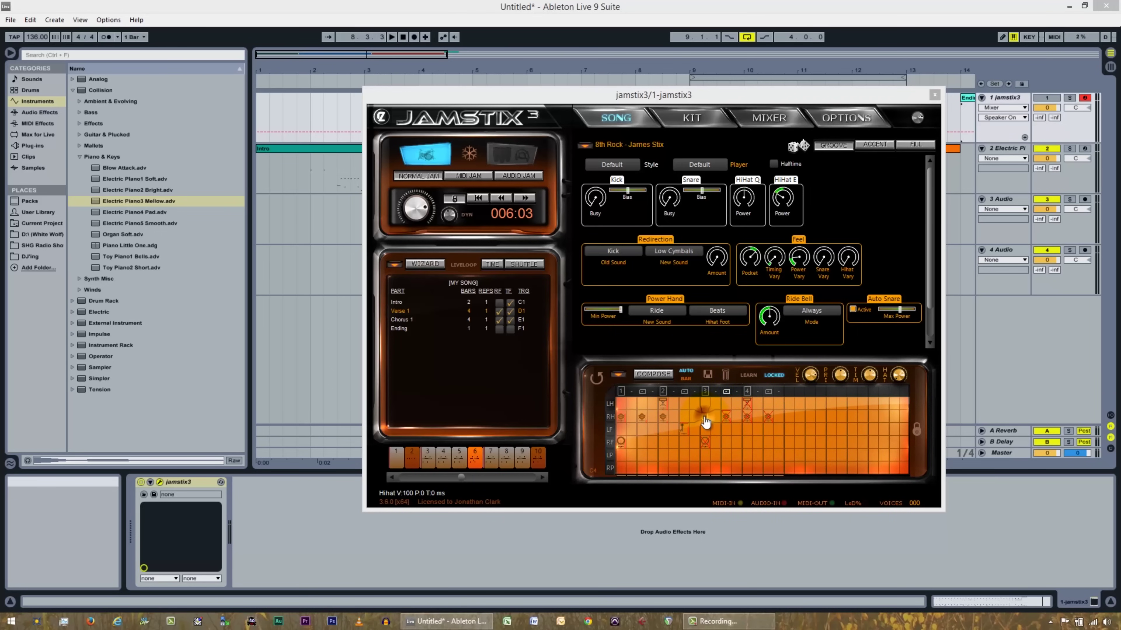
left_click(663, 419)
left_click(663, 419)
right_click(663, 420)
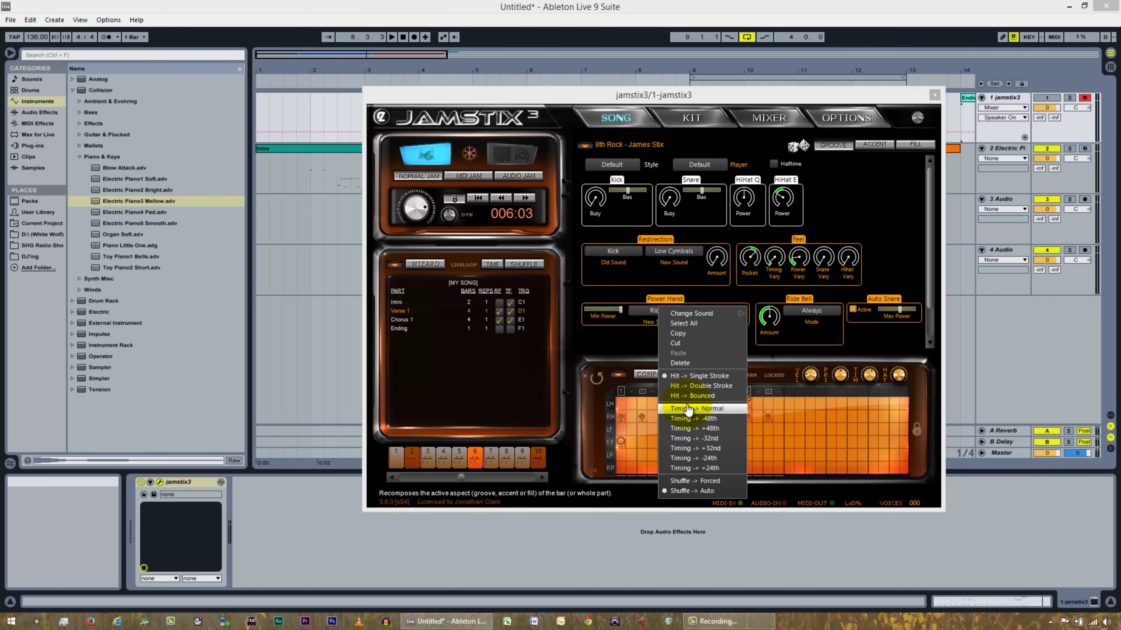
left_click(700, 375)
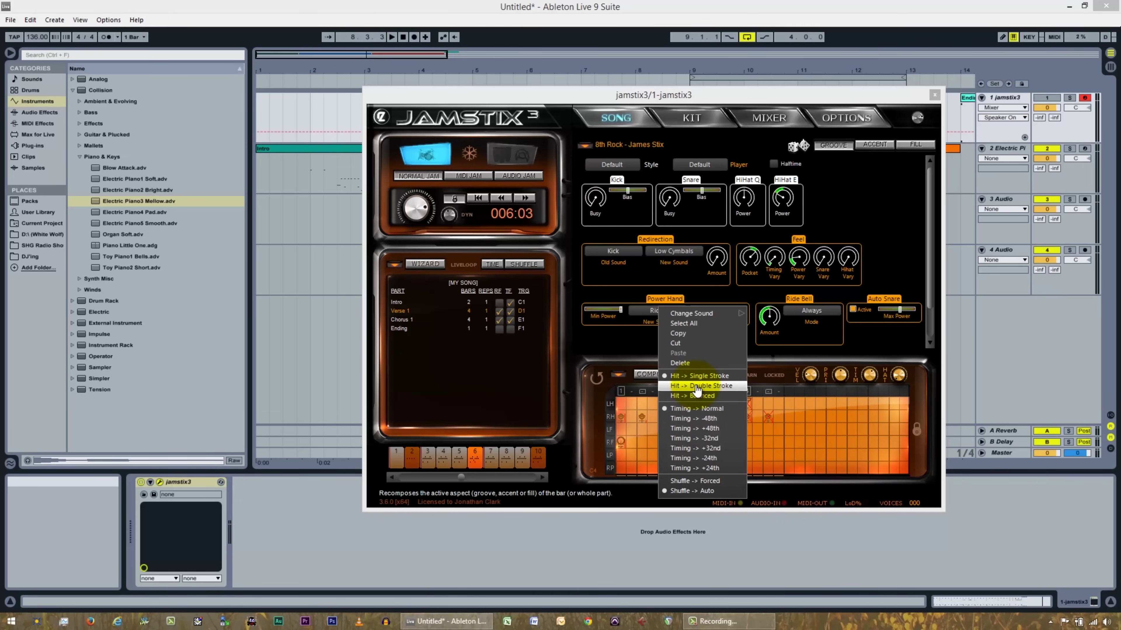
left_click(725, 491)
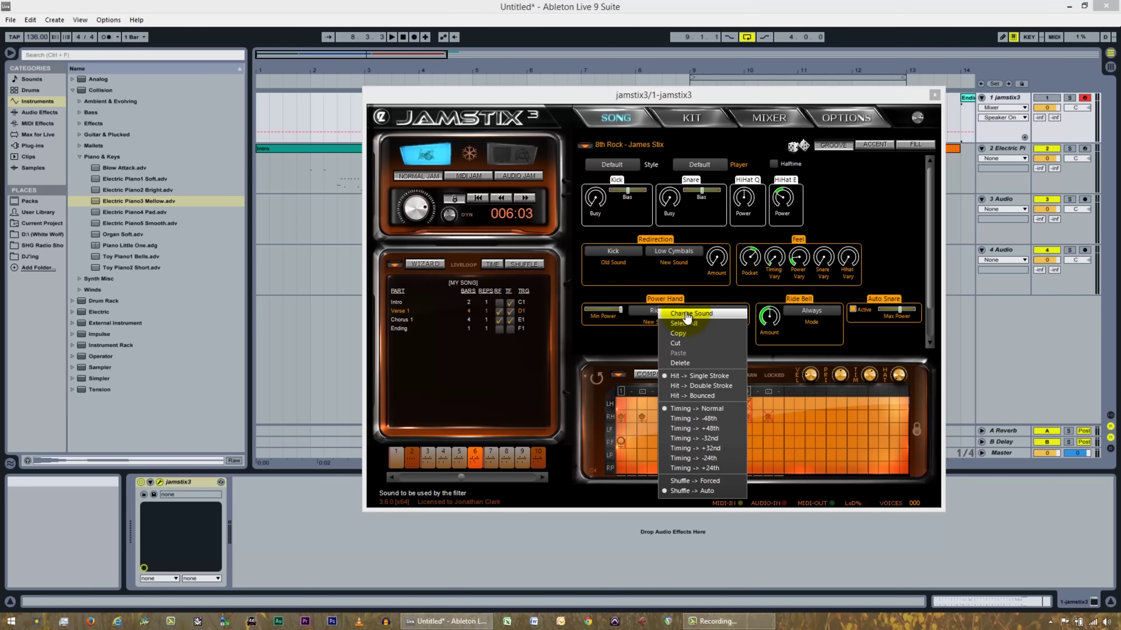
Assign the Kick - 22" JS3 sound to the right-foot kick hit on beat 1
left_click(621, 447)
left_click(620, 442)
right_click(621, 446)
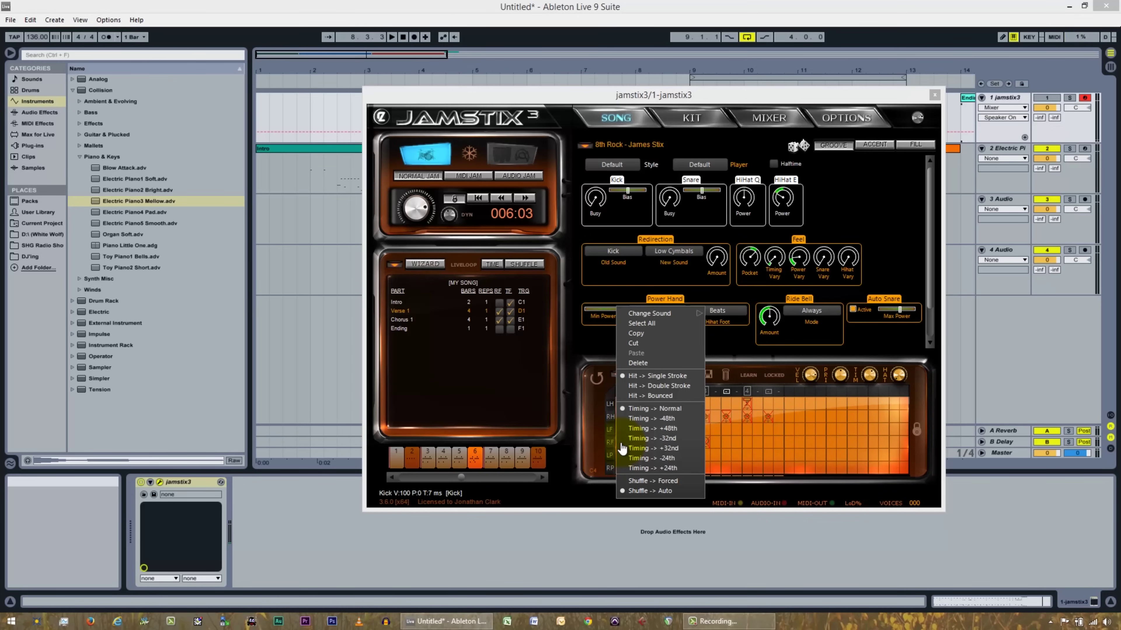
left_click(650, 314)
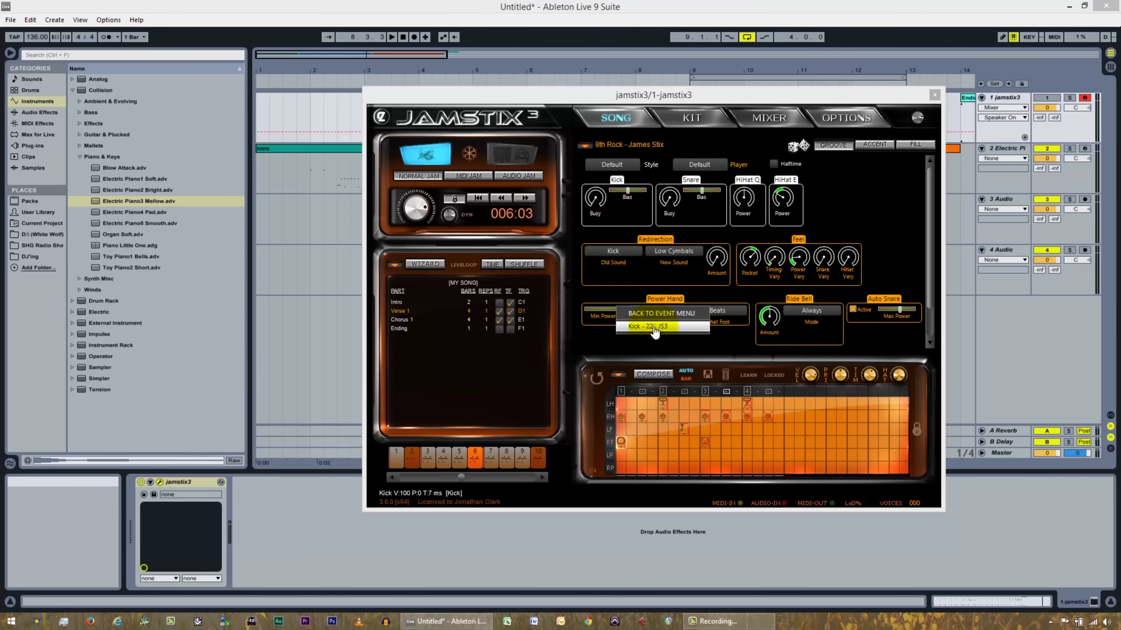
left_click(654, 331)
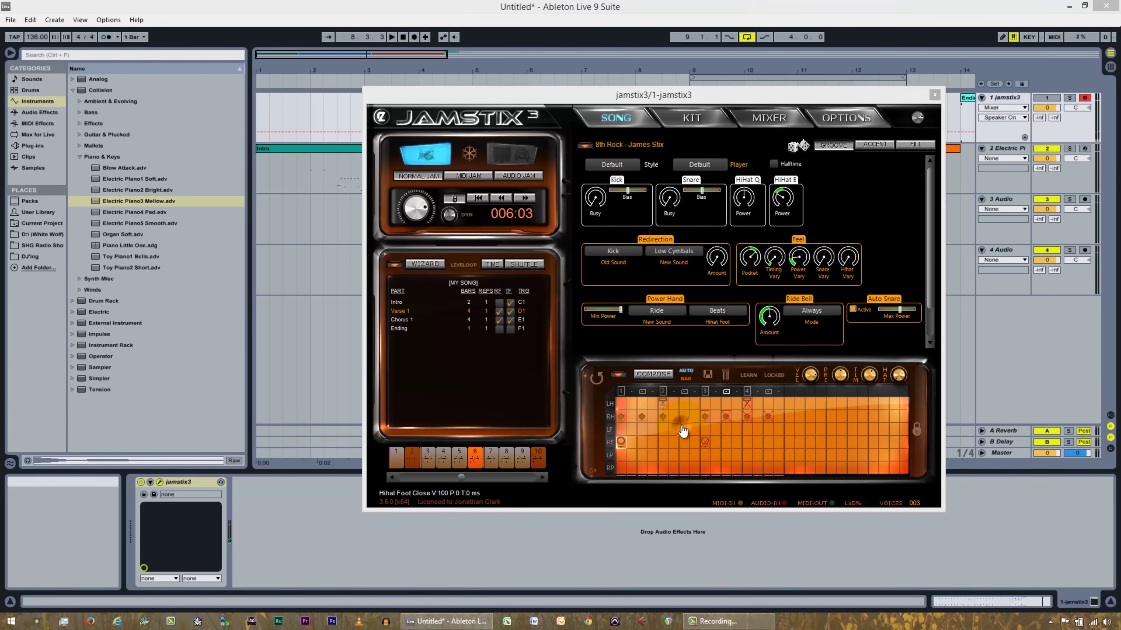
Look through the alternative sounds and the stroke, timing and shuffle options of the left-foot hi-hat hit between beats 2 and 3
right_click(684, 432)
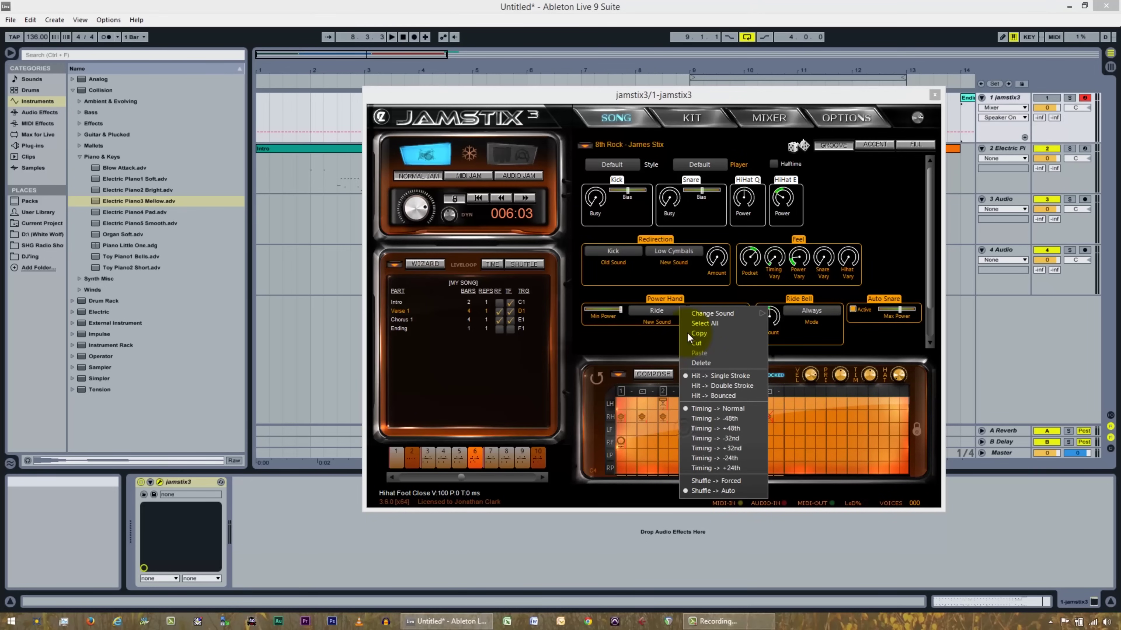
left_click(704, 315)
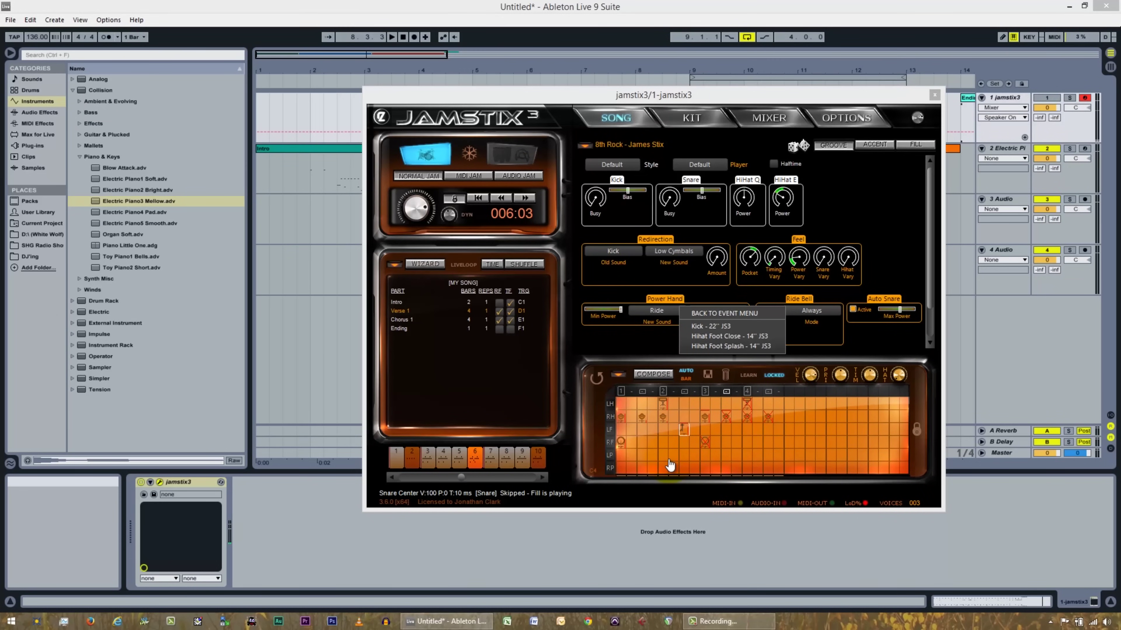
right_click(683, 430)
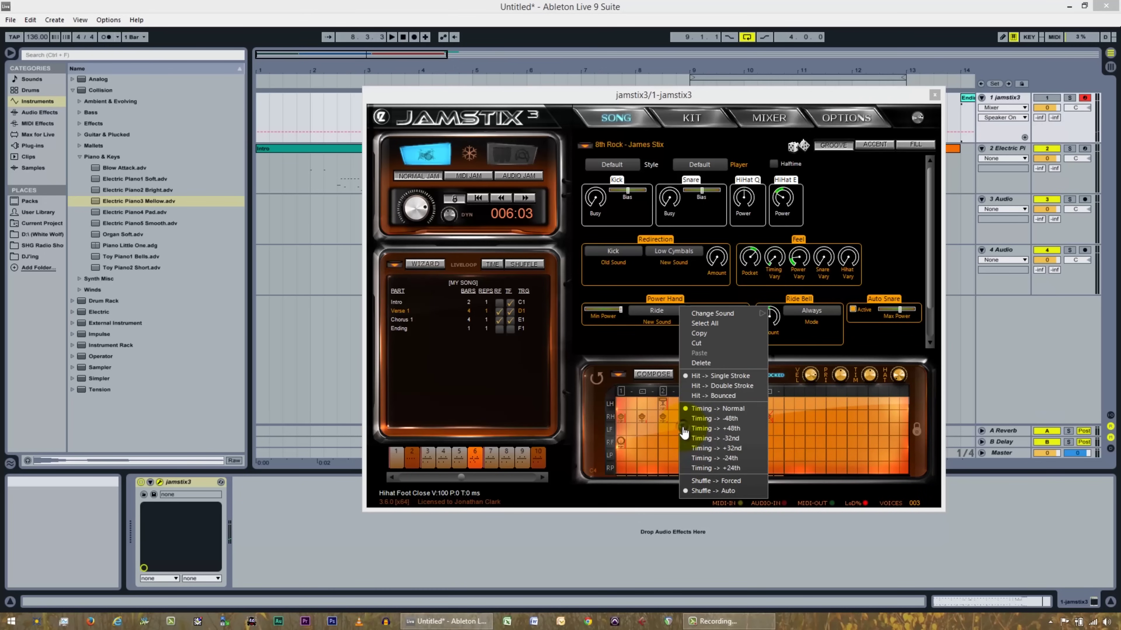
left_click(731, 378)
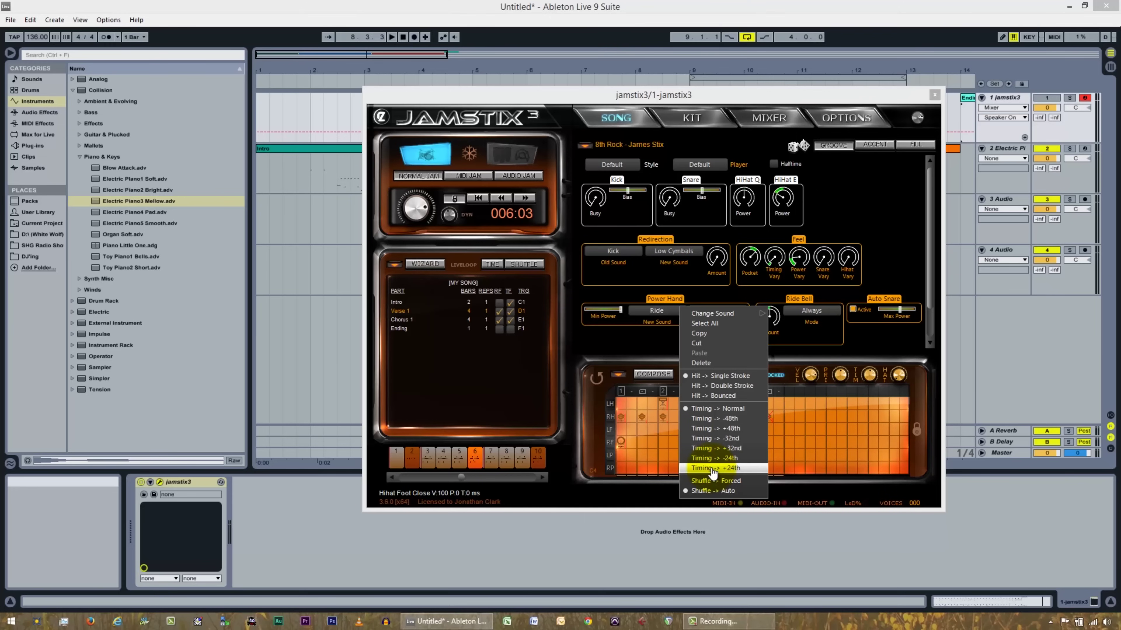
left_click(711, 494)
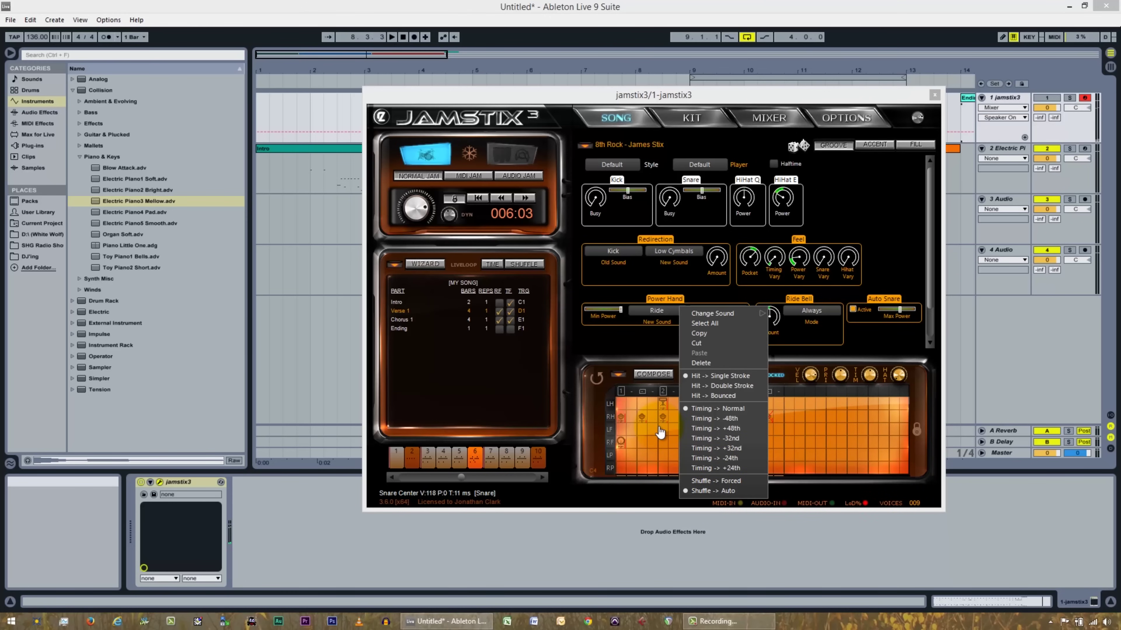
left_click(849, 442)
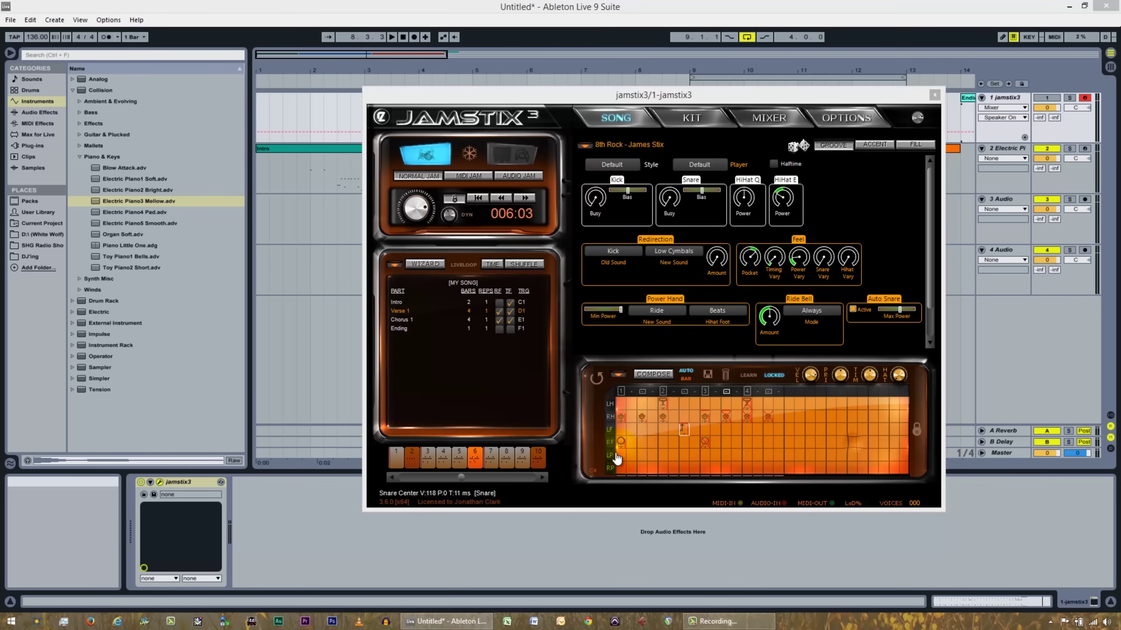
Unlock the left-foot hi-hat hit between beats 2 and 3 and remove it from the bar
left_click(680, 433)
left_click(731, 421)
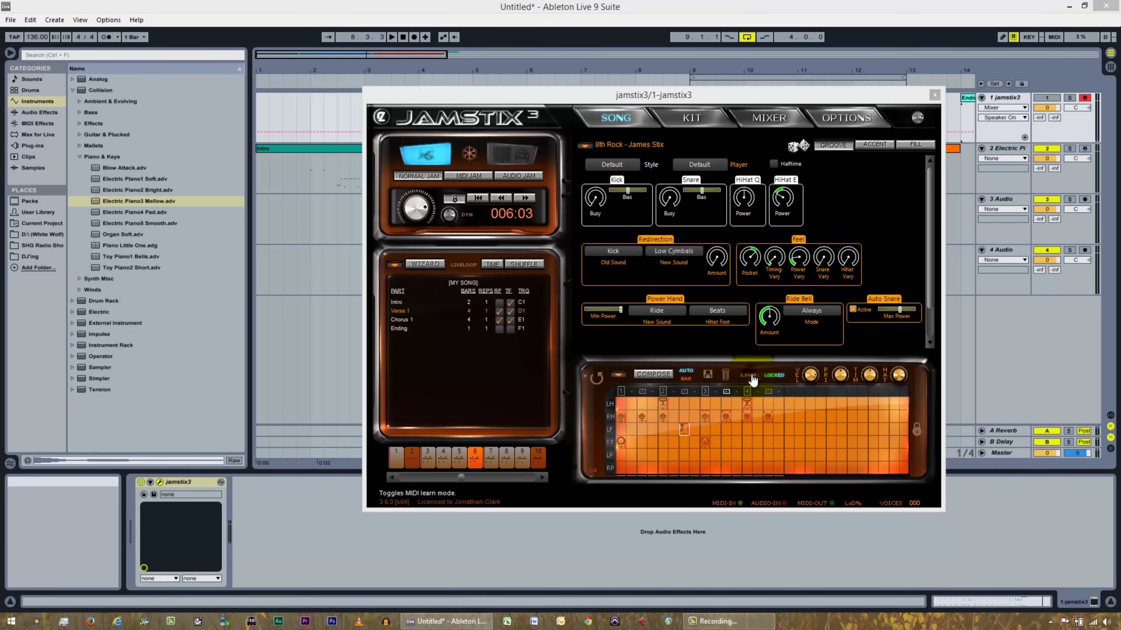
left_click(776, 379)
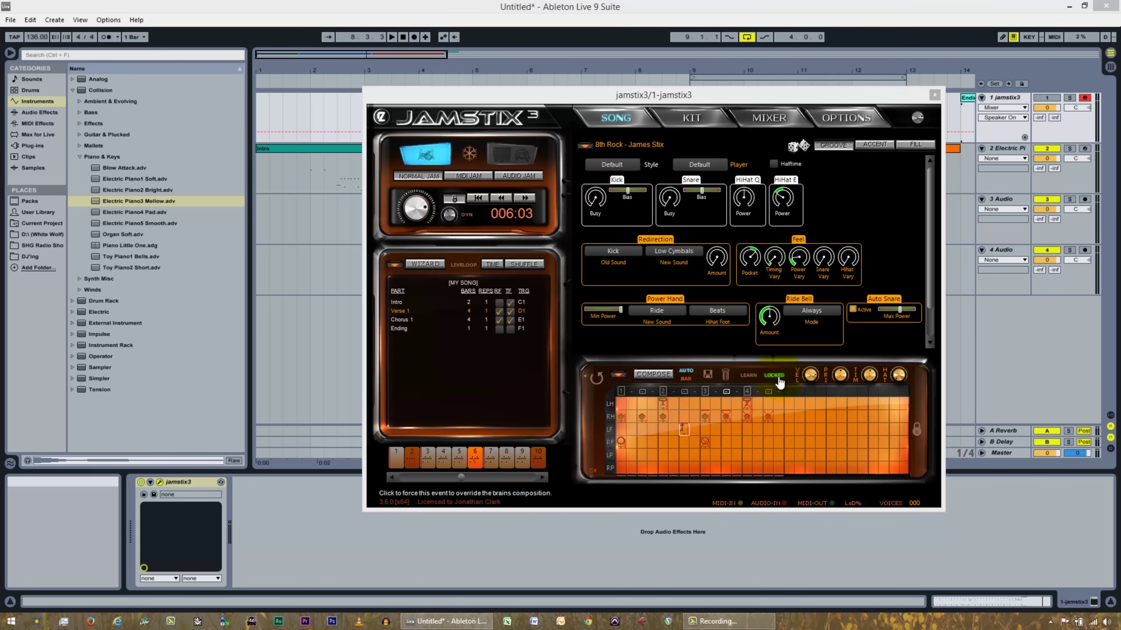
left_click(704, 418)
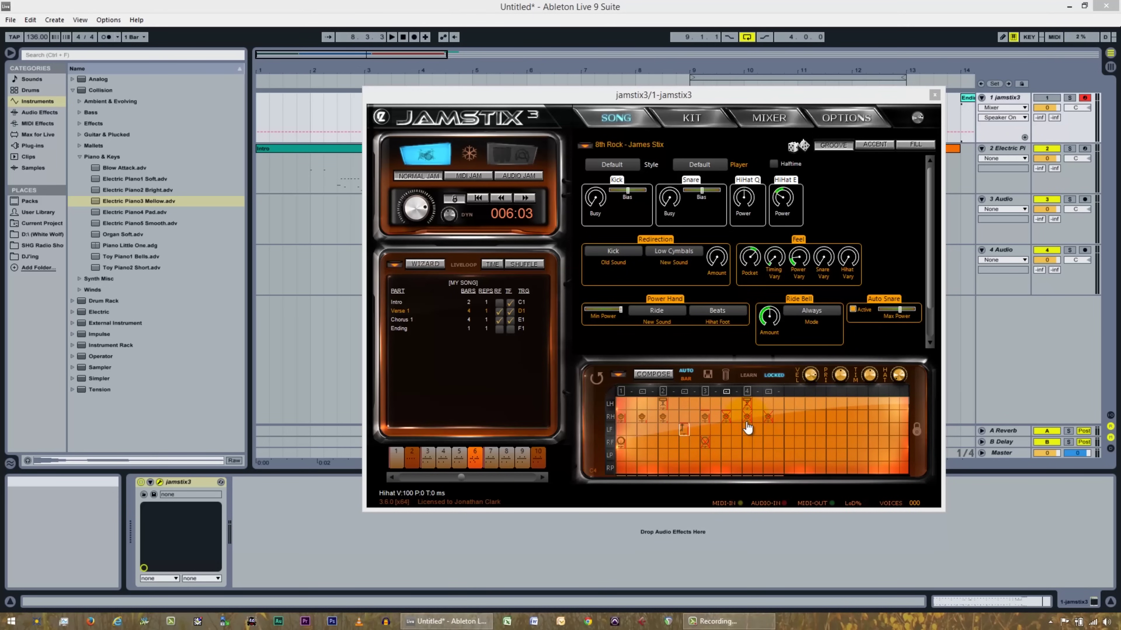
left_click(684, 429)
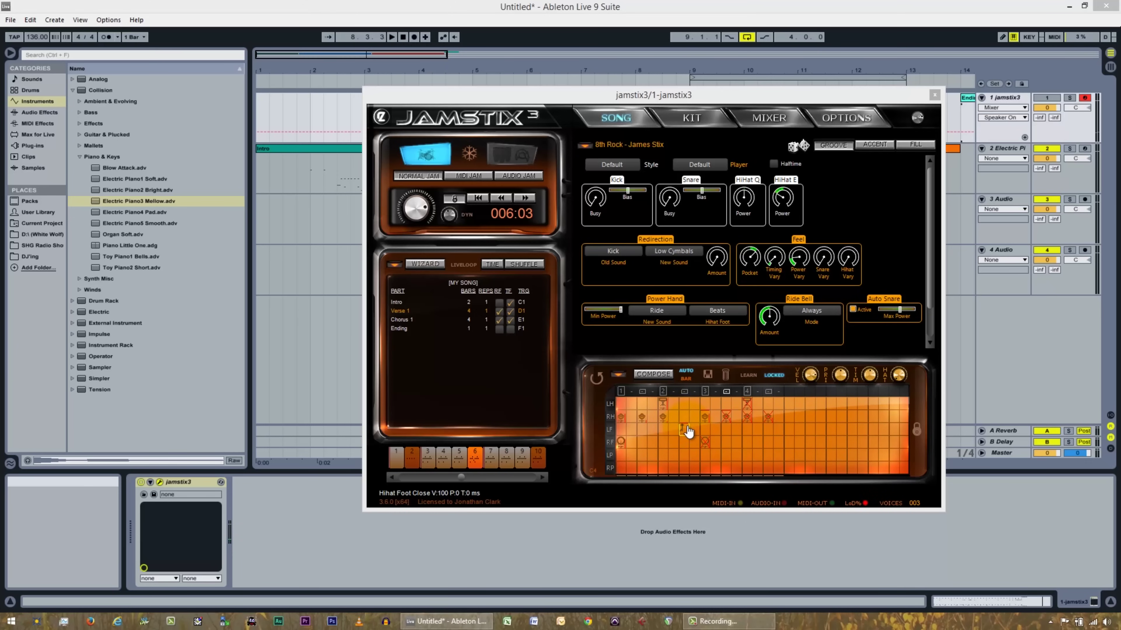
left_click(775, 376)
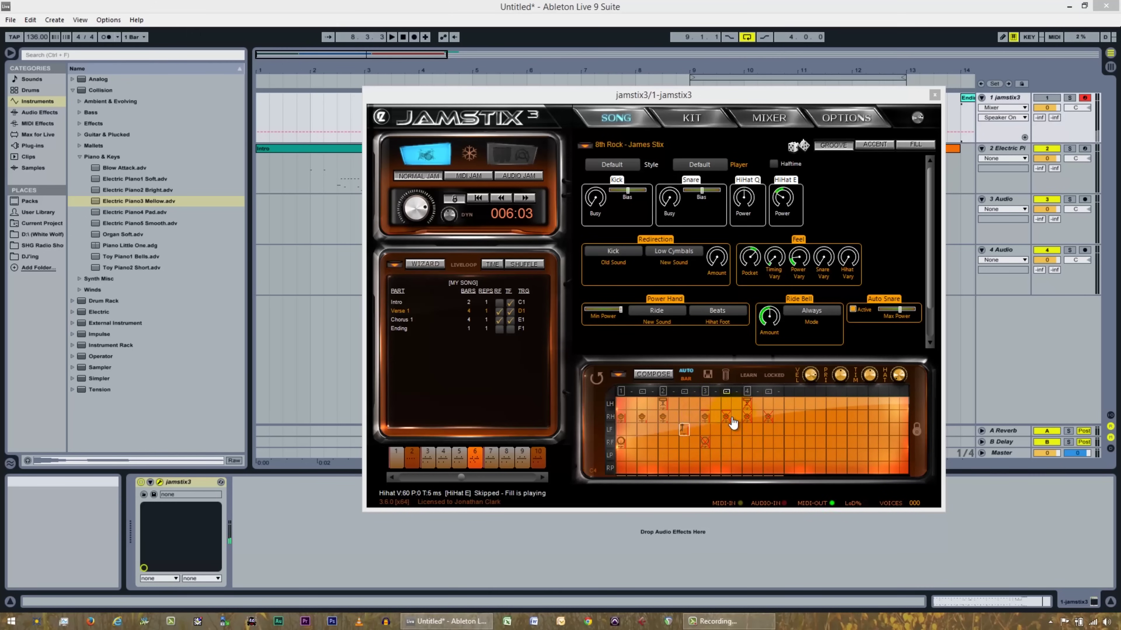
double_click(683, 429)
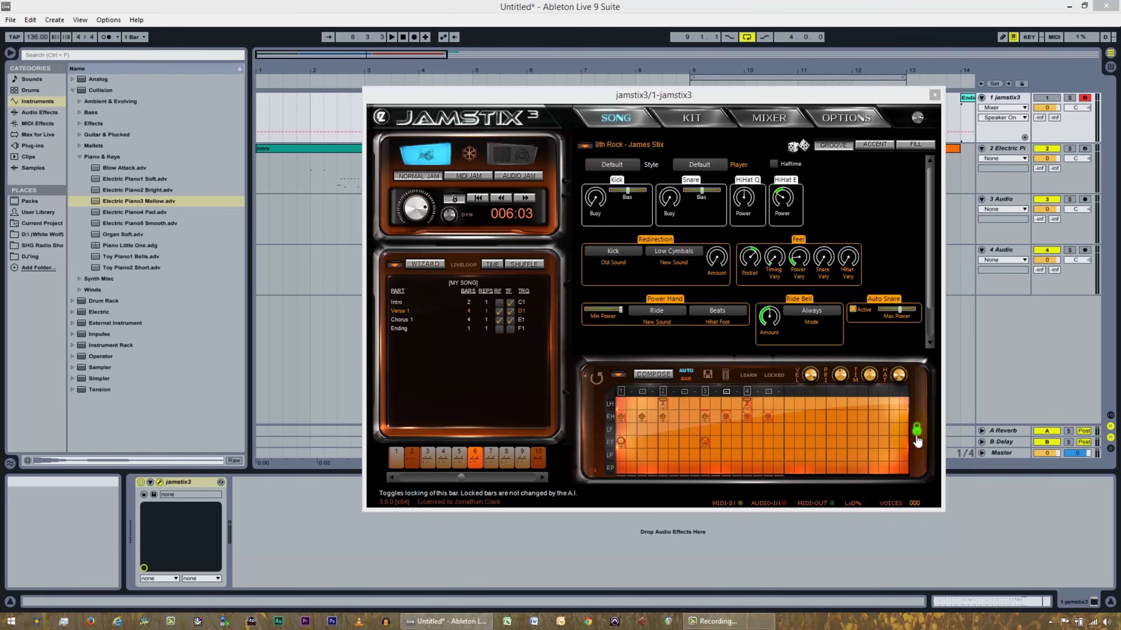
Add a right-hand hi-hat hit between beats 2 and 3 and unlock it
left_click(704, 417)
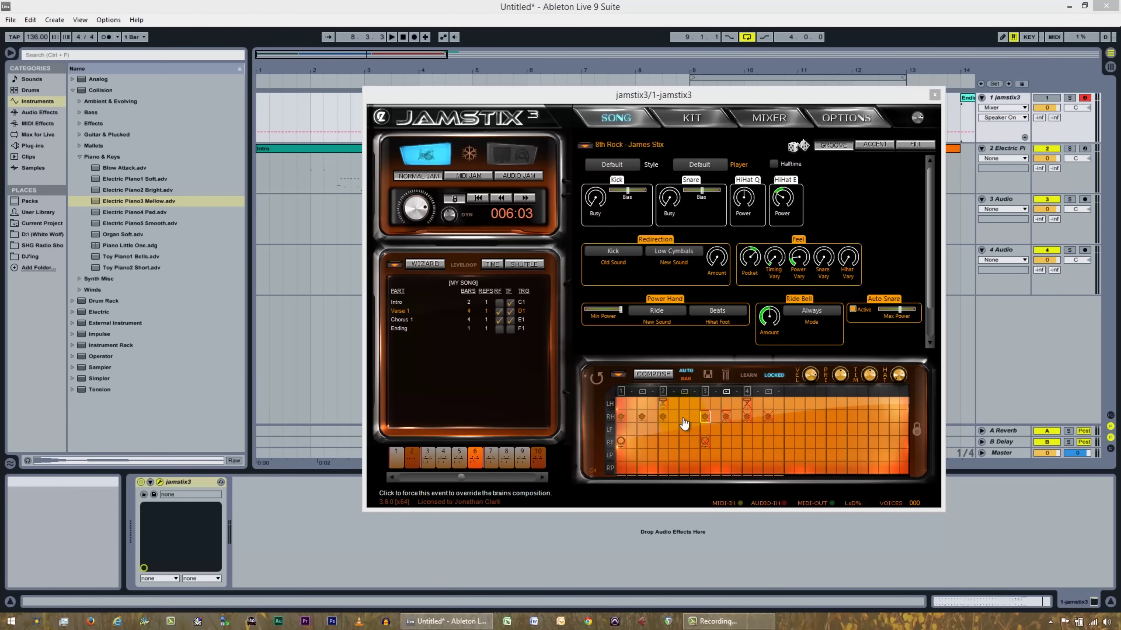
left_click(683, 419)
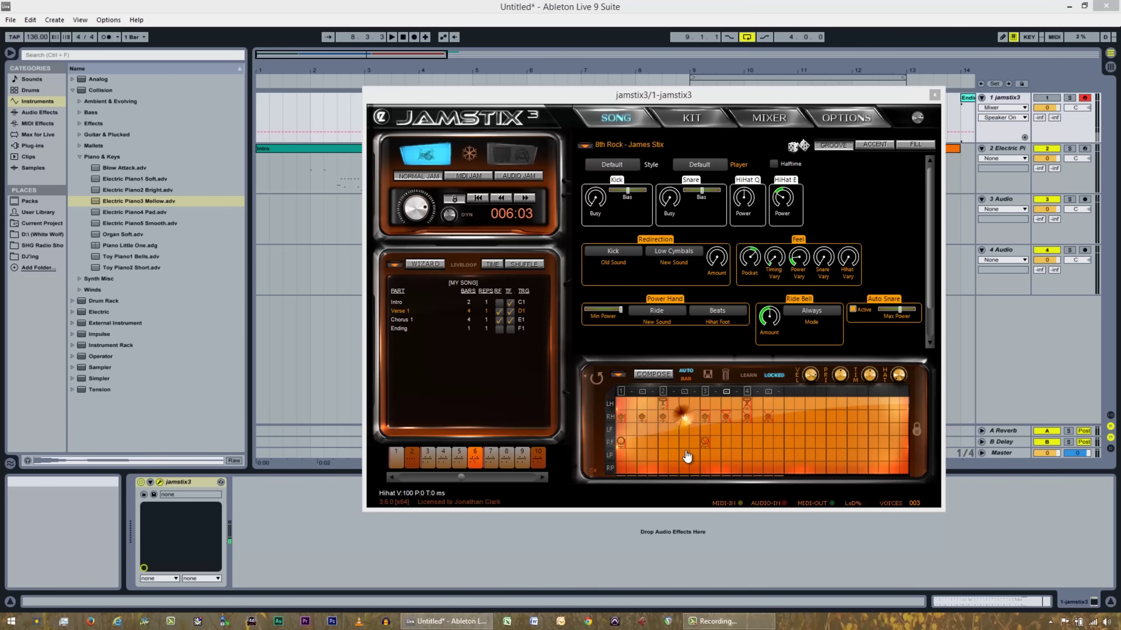
left_click(685, 422)
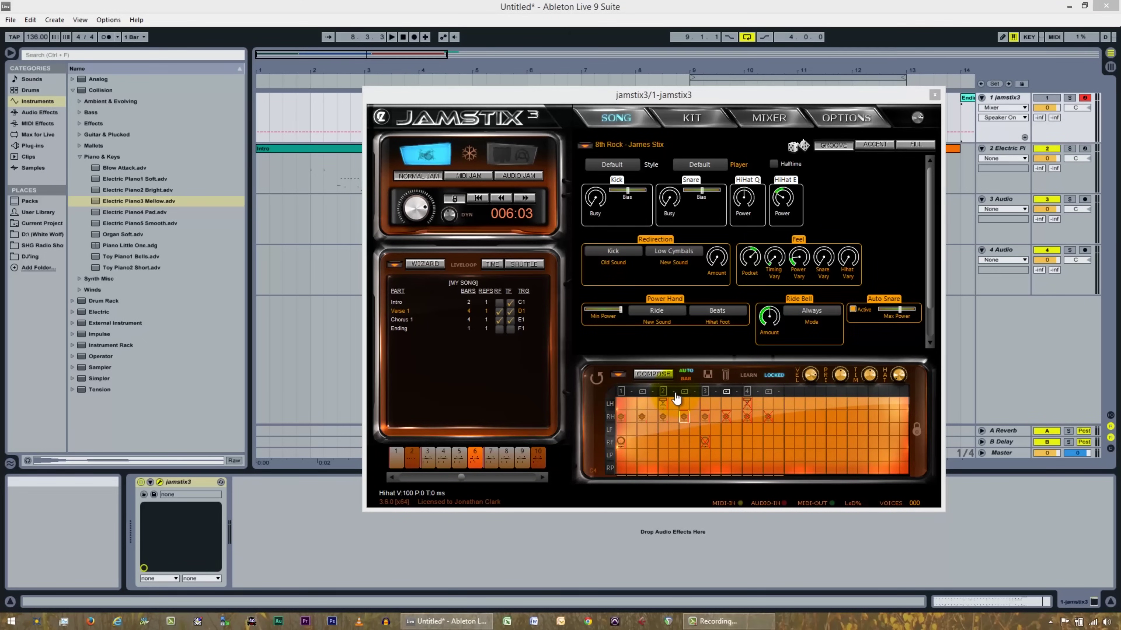
left_click(684, 424)
left_click(684, 418)
left_click(774, 375)
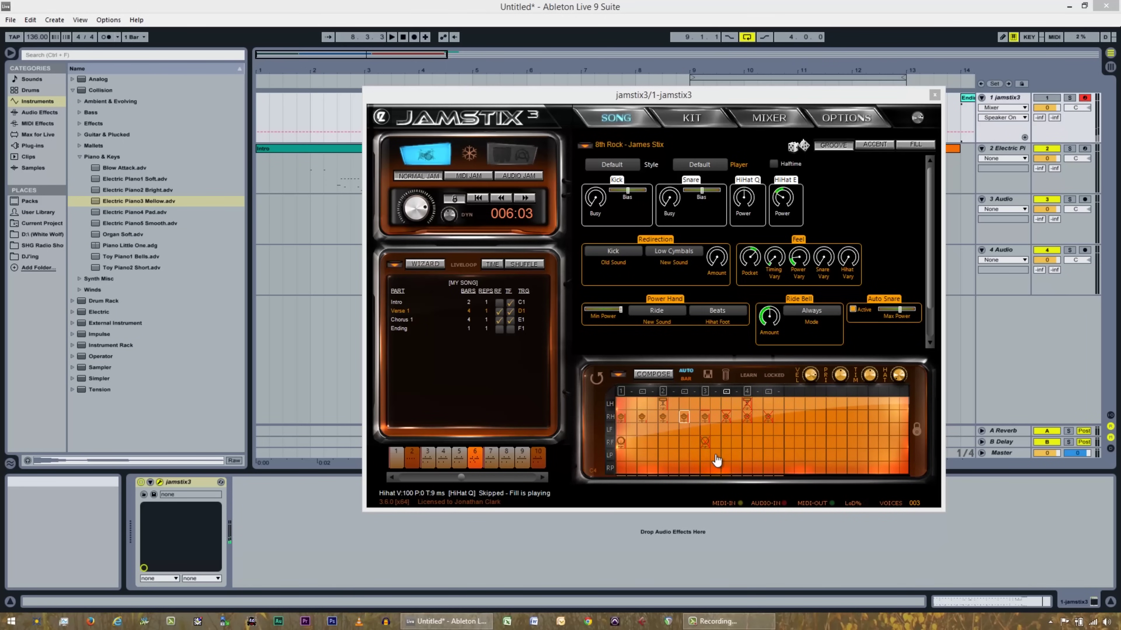
Inspect the right-hand hi-hat hits between beats 3 and 4 and on beat 4
left_click(727, 417)
left_click(748, 417)
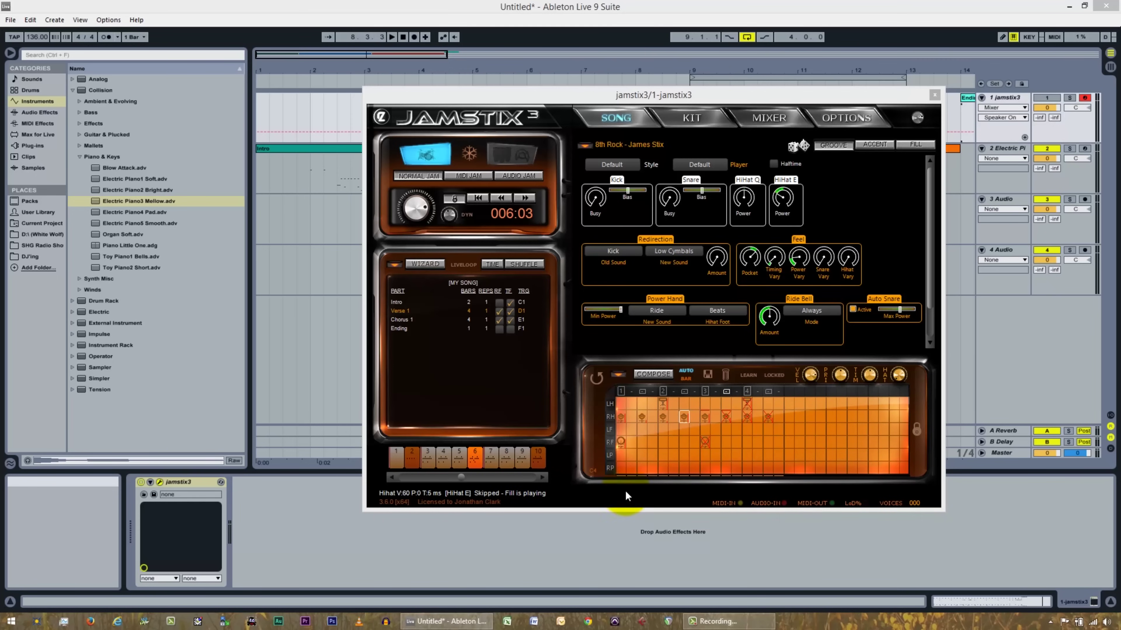
left_click(727, 416)
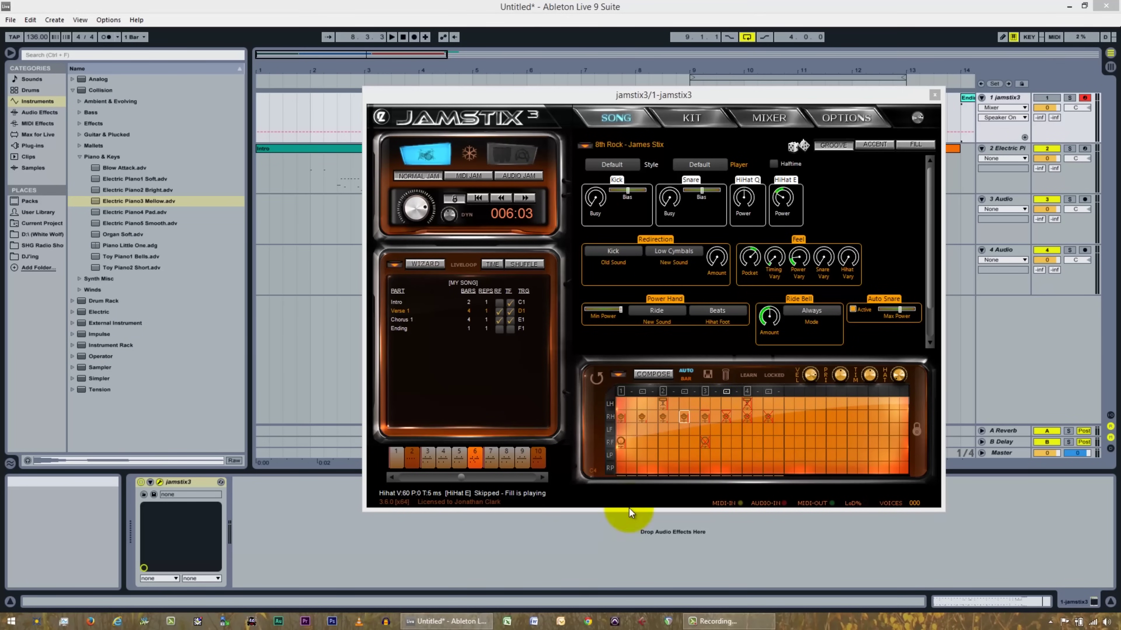
left_click(726, 418)
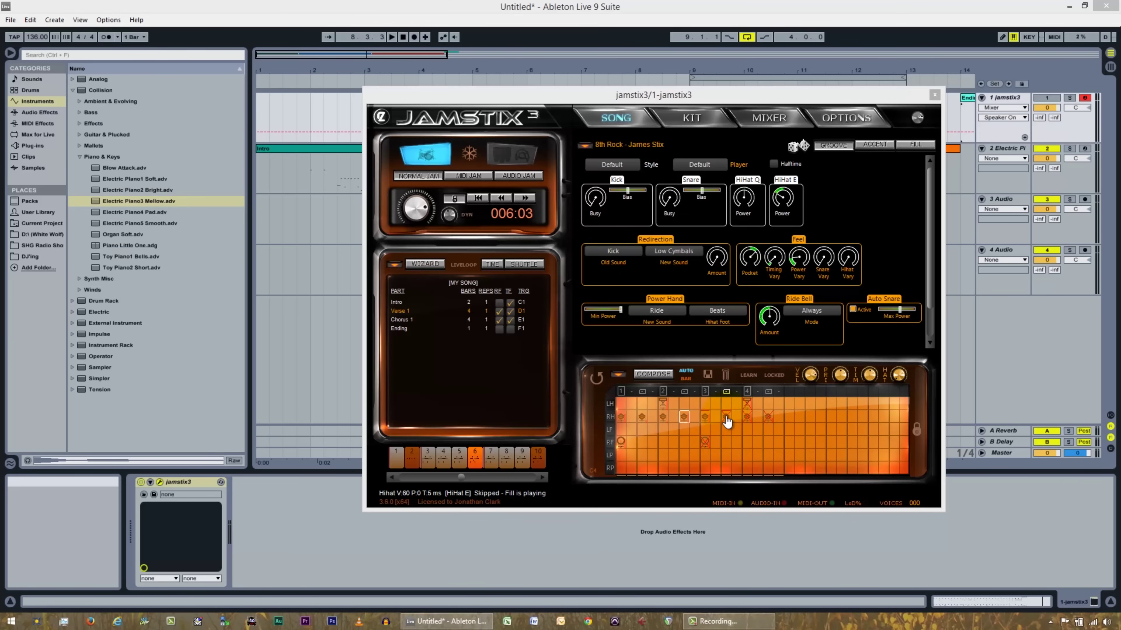
Turn on MIDI learn mode for the bar editor, look at the general options and return to the song page
left_click(749, 376)
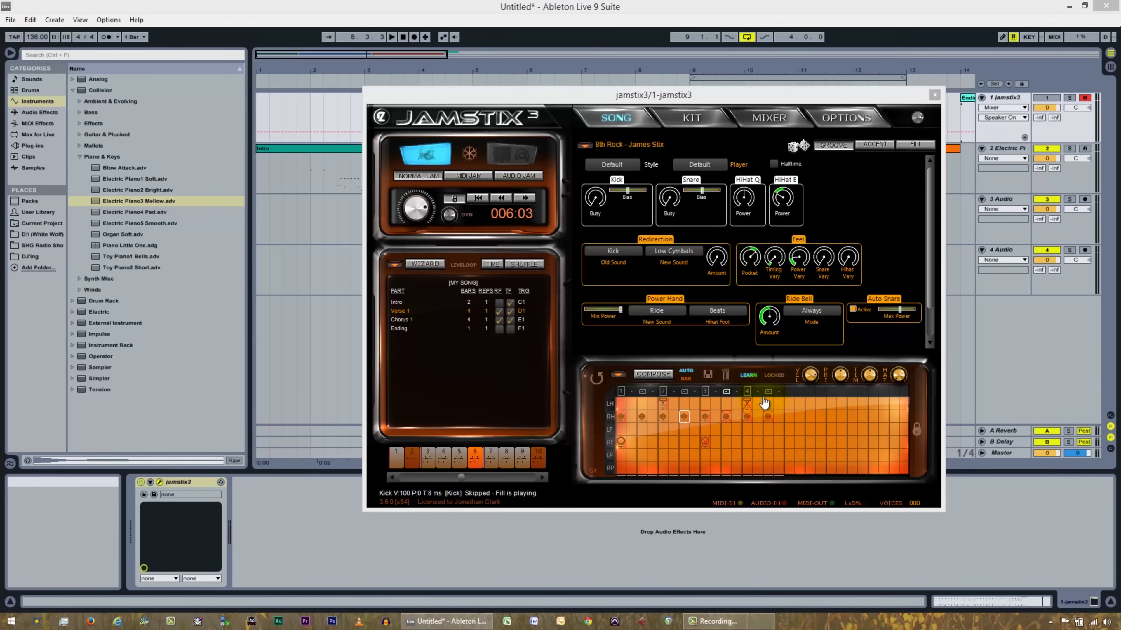
left_click(846, 117)
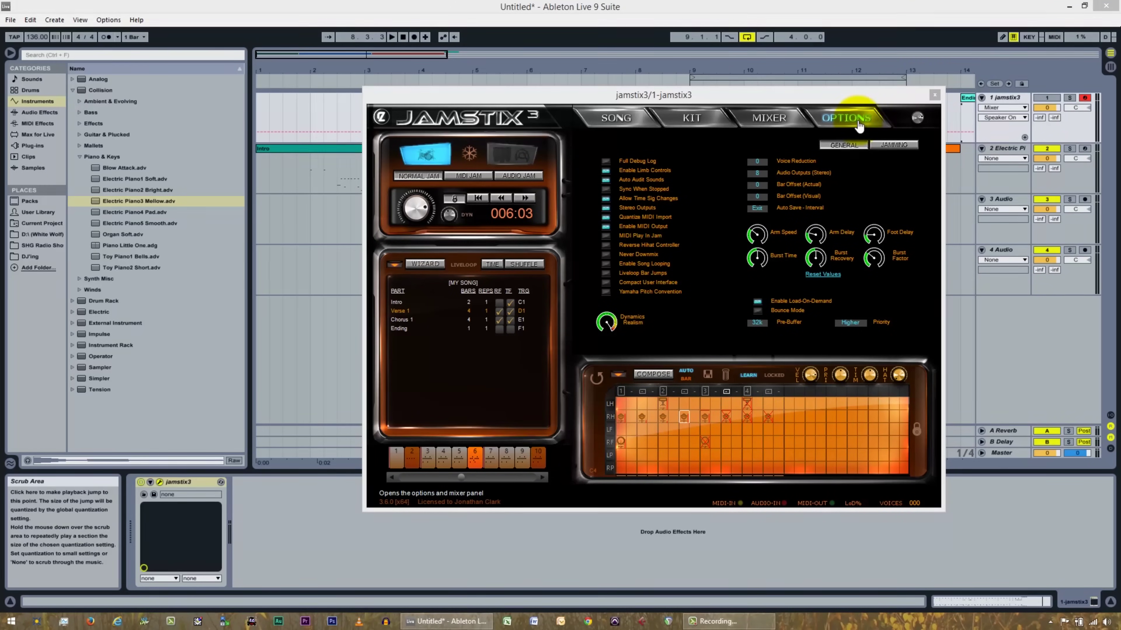
left_click(611, 125)
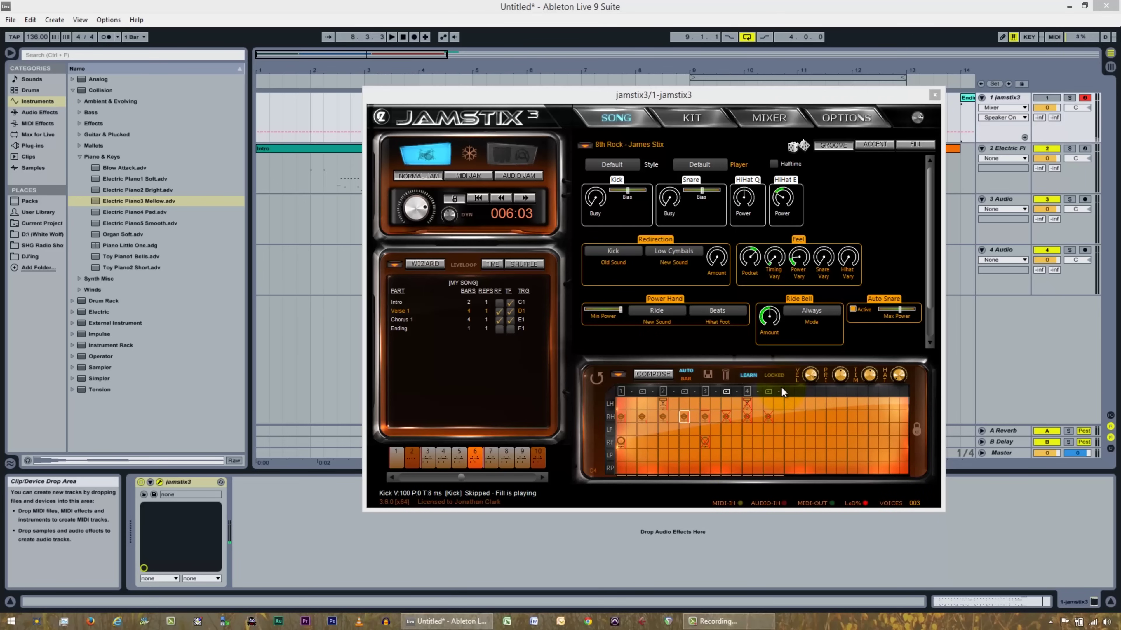
Raise the velocity of the right-hand hi-hat hit between beats 2 and 3 to 112 and review its hit options
left_click(687, 422)
left_click_drag(690, 429, 689, 427)
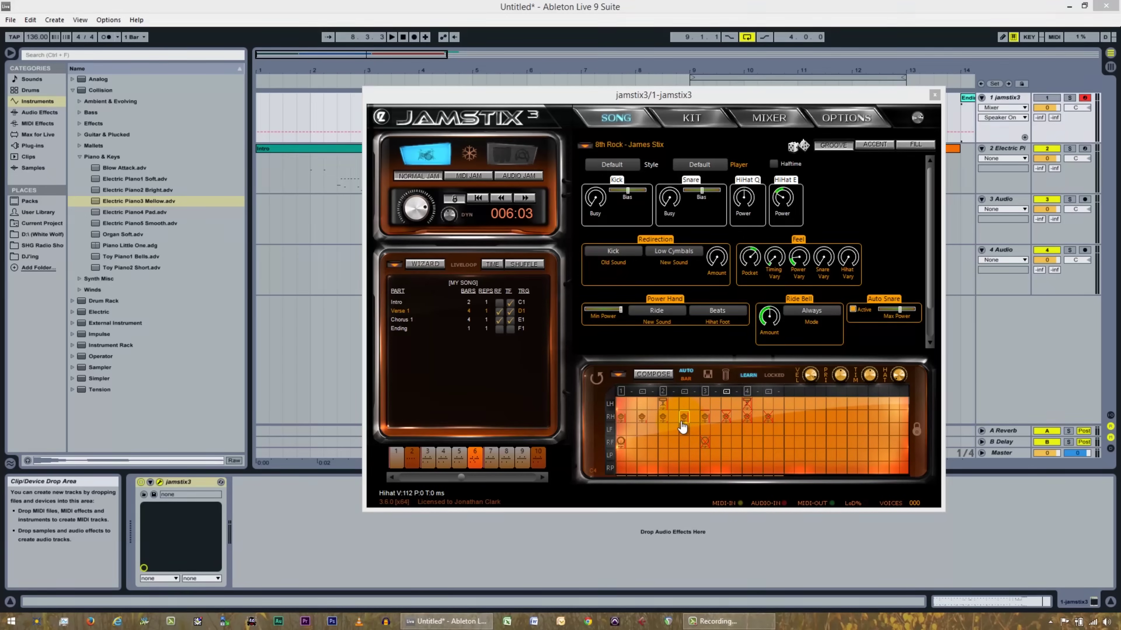
right_click(683, 426)
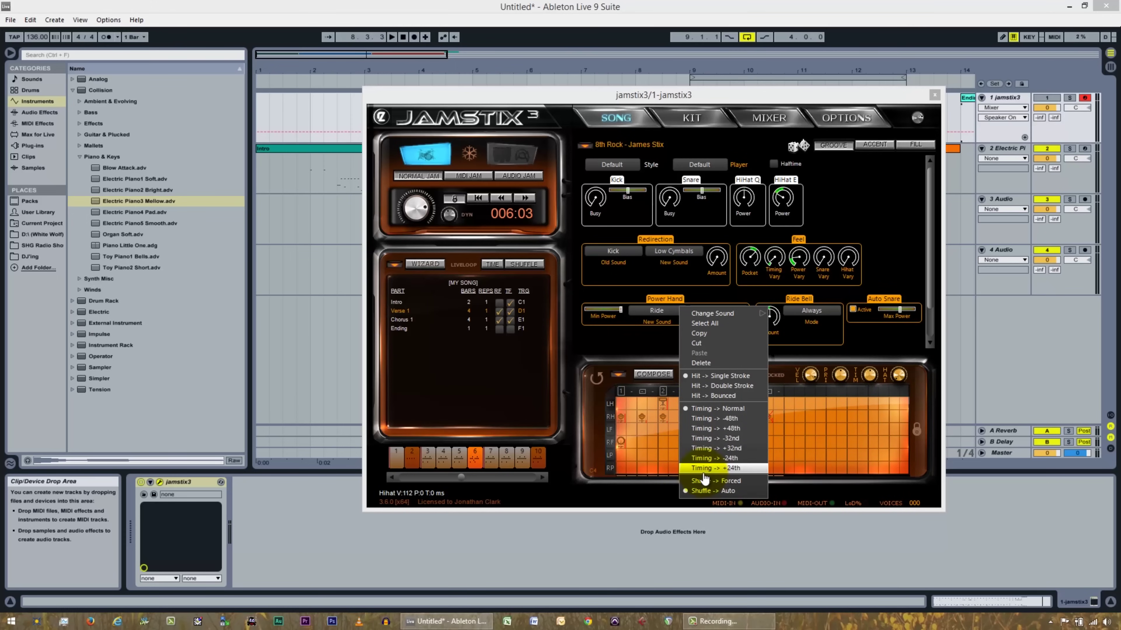
left_click(674, 438)
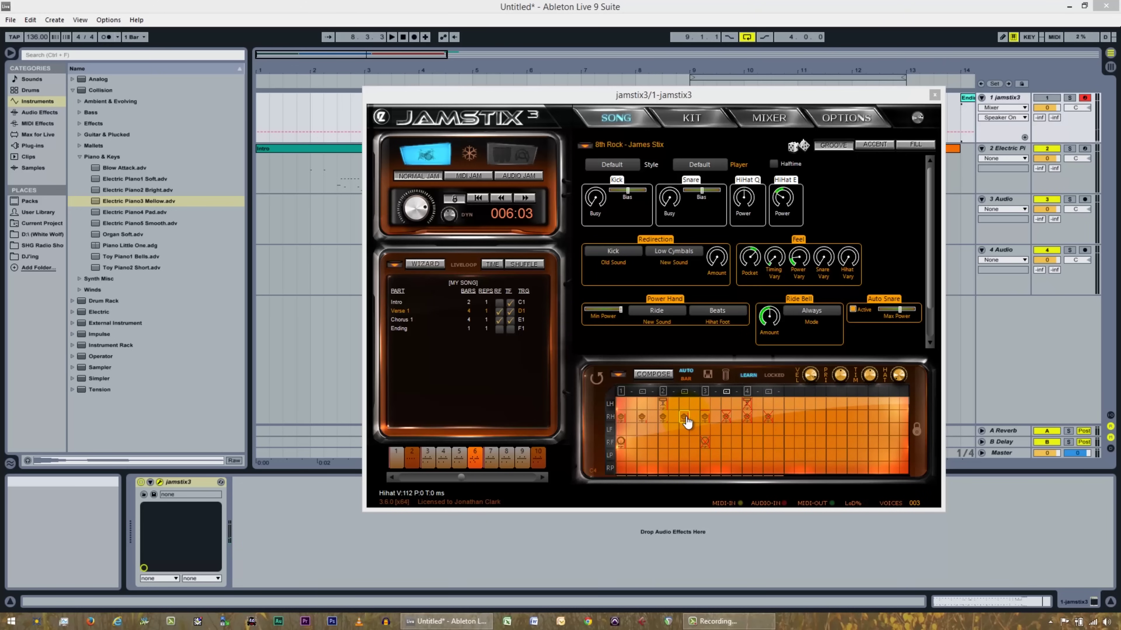
Adjust the hi-hat openness of the hit between beats 2 and 3, ending at 0%, and open the bar's load, save and export commands
left_click(683, 417)
left_click_drag(899, 377, 896, 263)
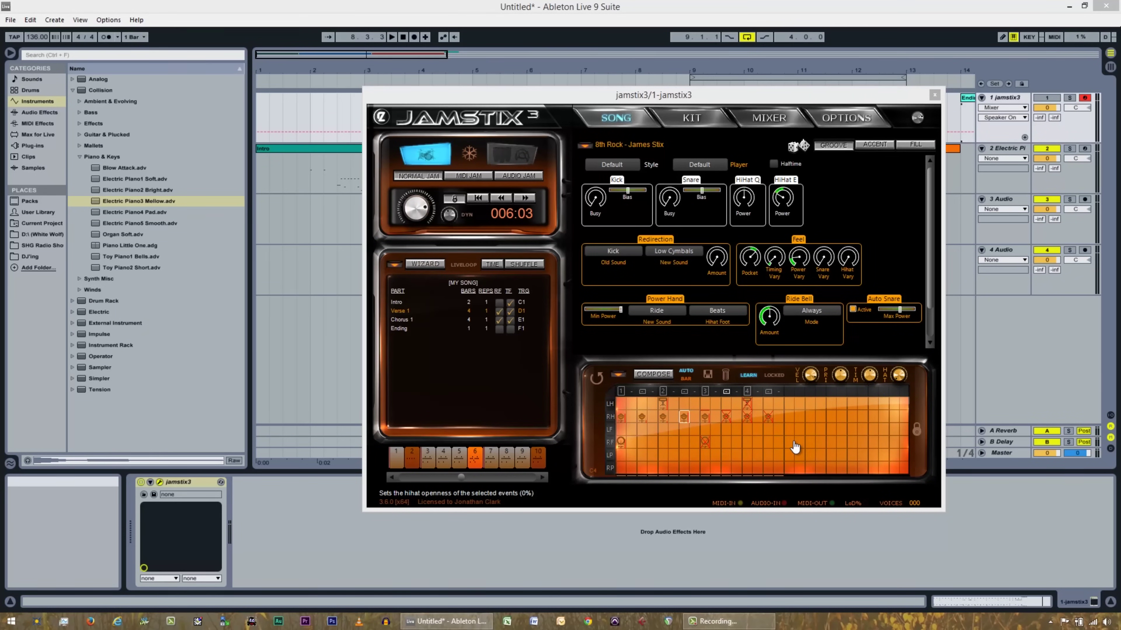
left_click(618, 376)
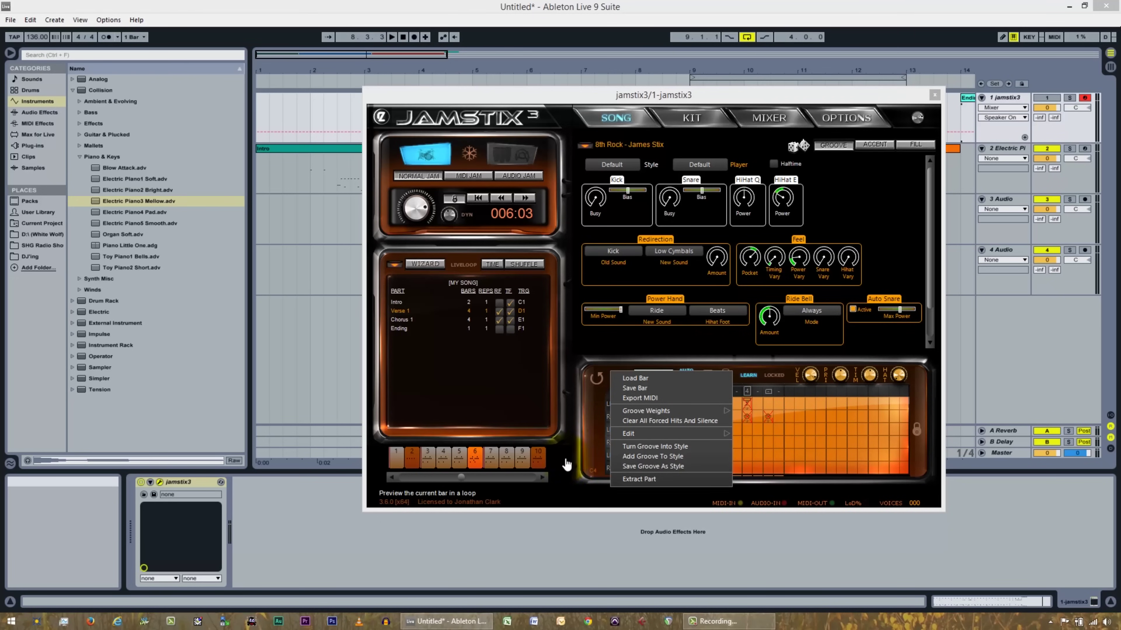
Review the clear, mute, copy and paste commands for the right-hand limb in the bar editor
left_click(601, 425)
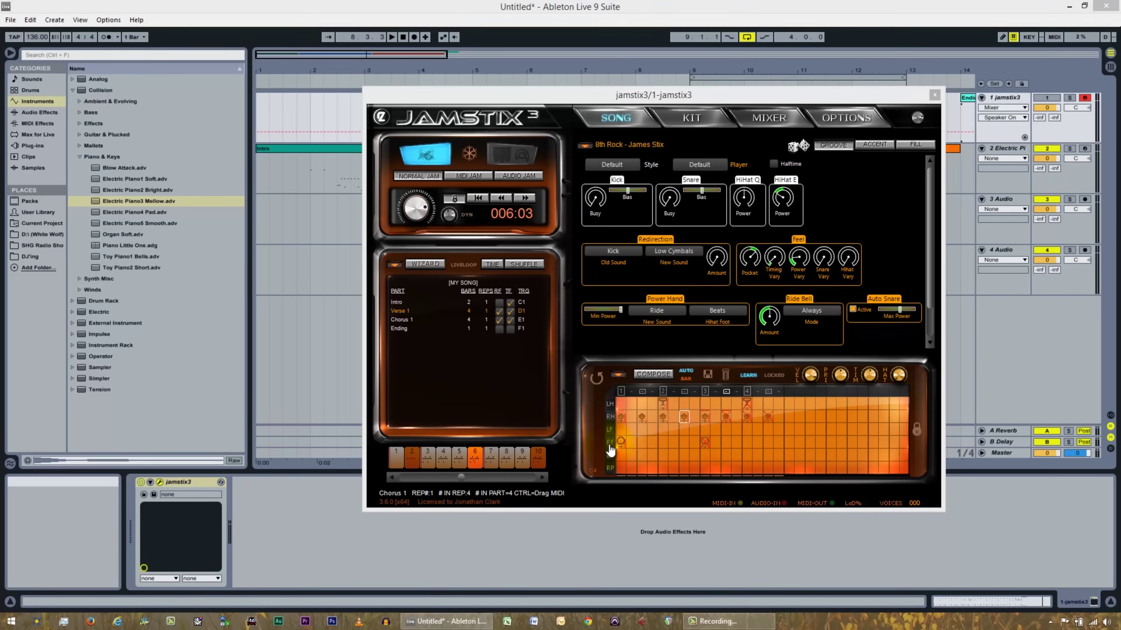
left_click(610, 416)
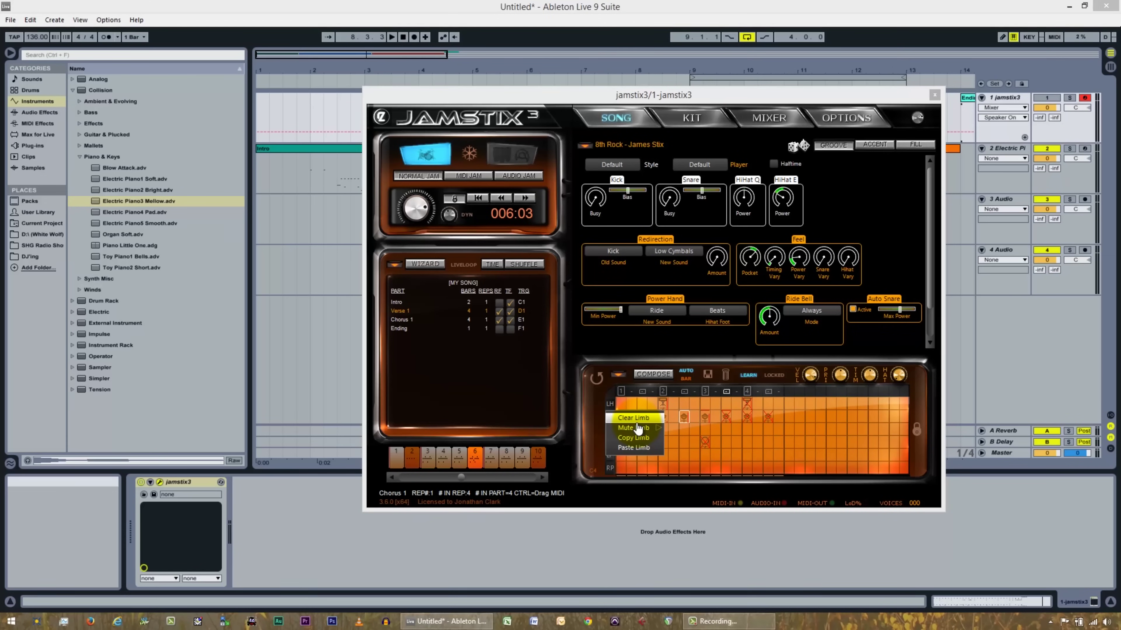
left_click(646, 449)
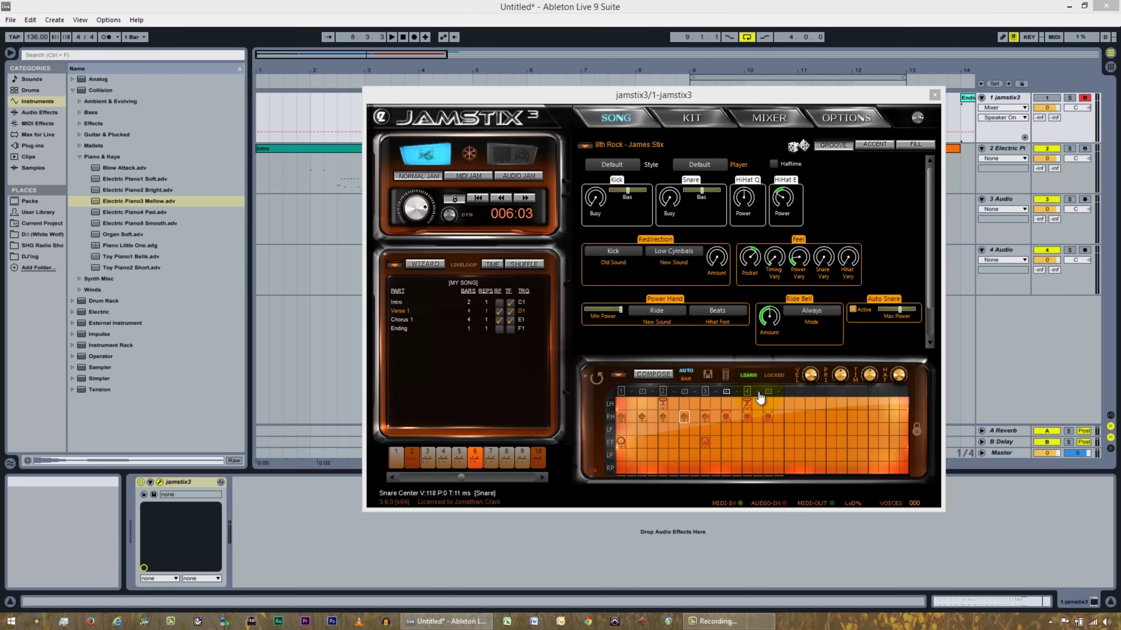
Make changes to the off-beat after beat 4 apply to the whole song and review its weight and playing options
right_click(769, 417)
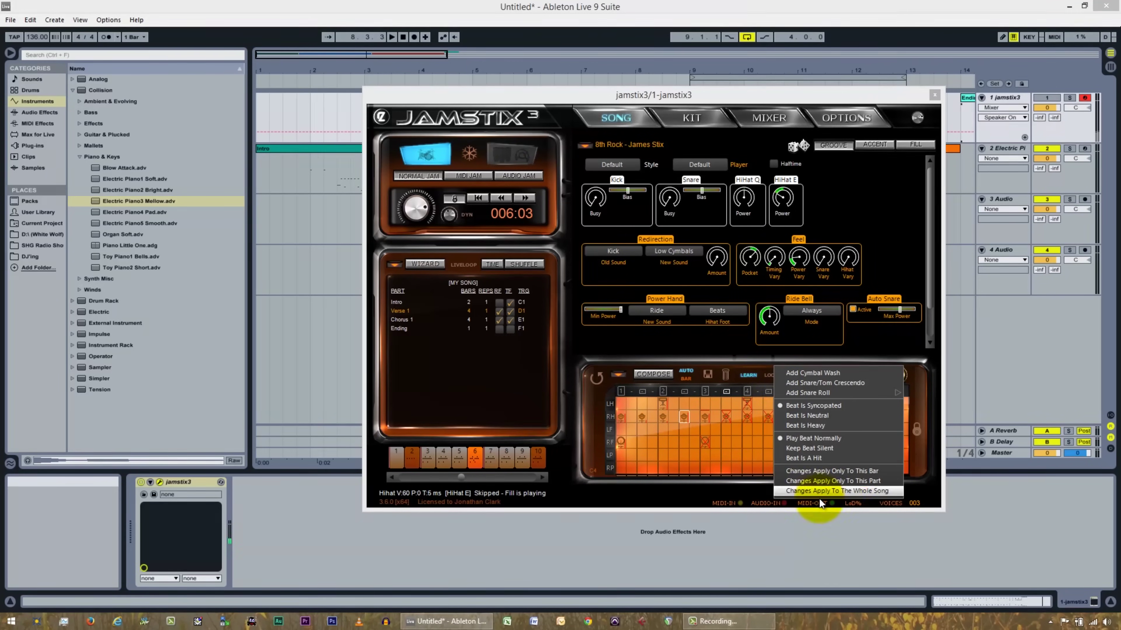
left_click(878, 490)
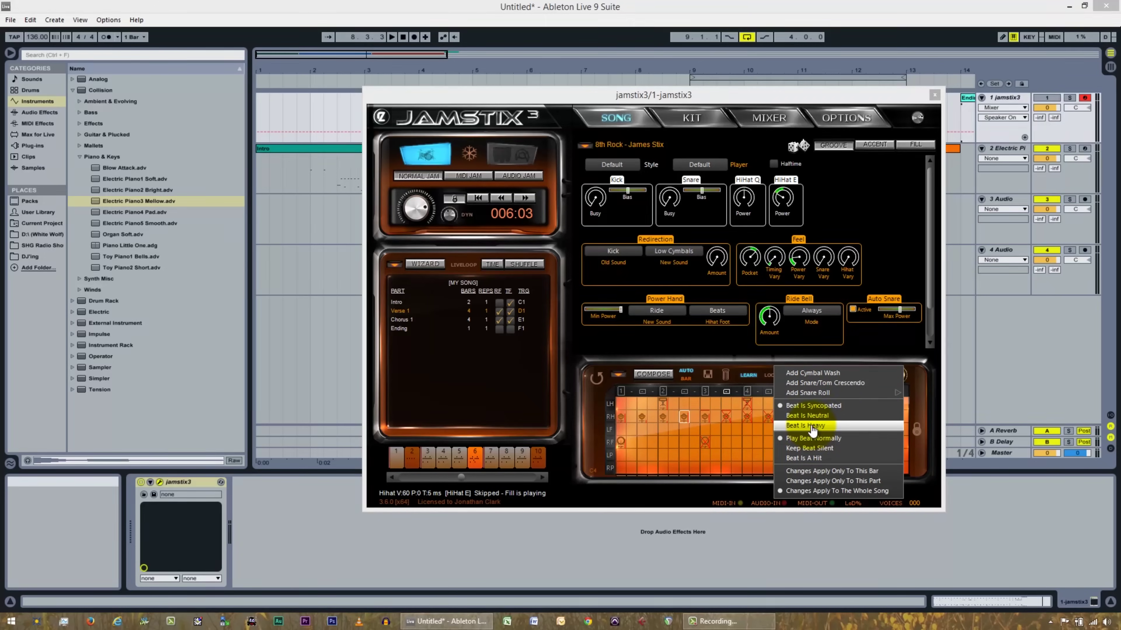
left_click(829, 439)
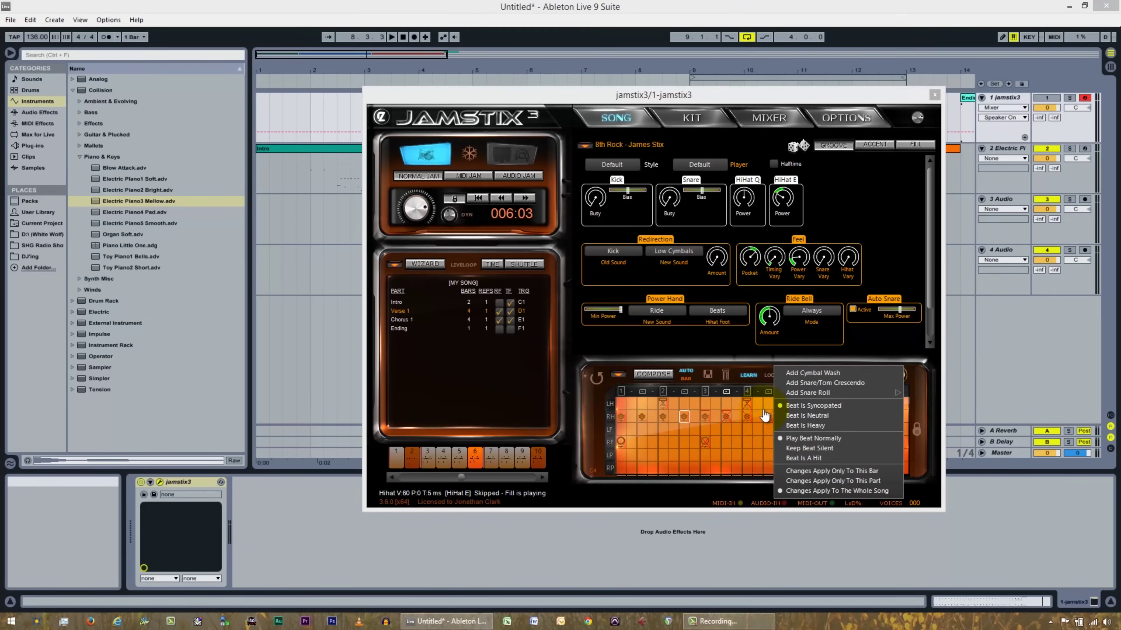
left_click(764, 415)
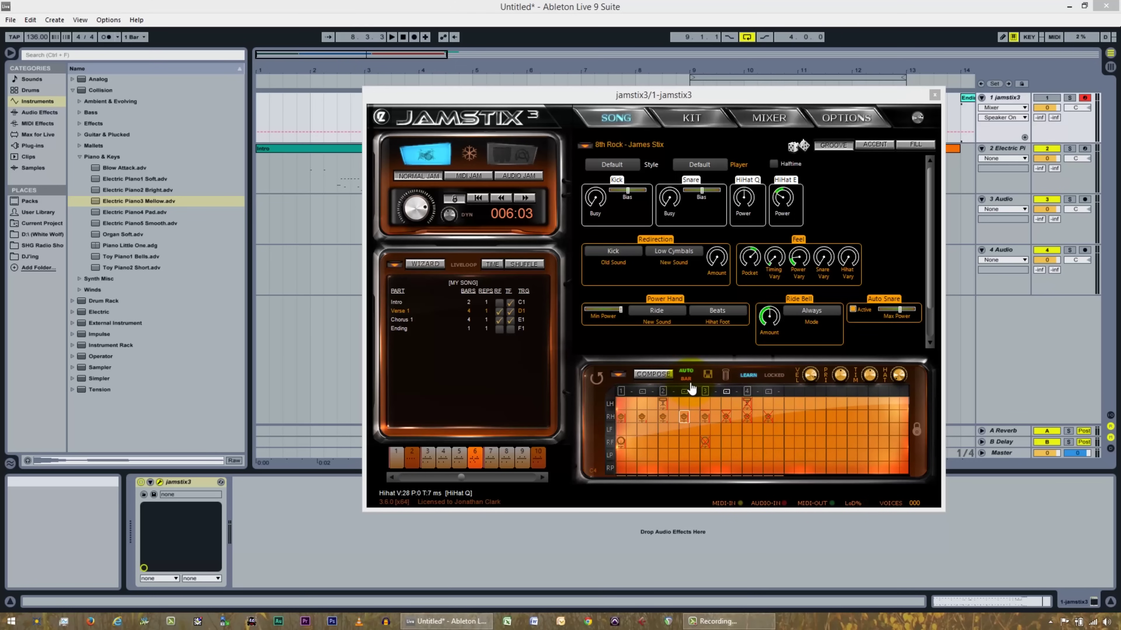
Look at the bar editor's auto-bar and restore point controls, and review the song's save and load restore point commands
left_click(687, 375)
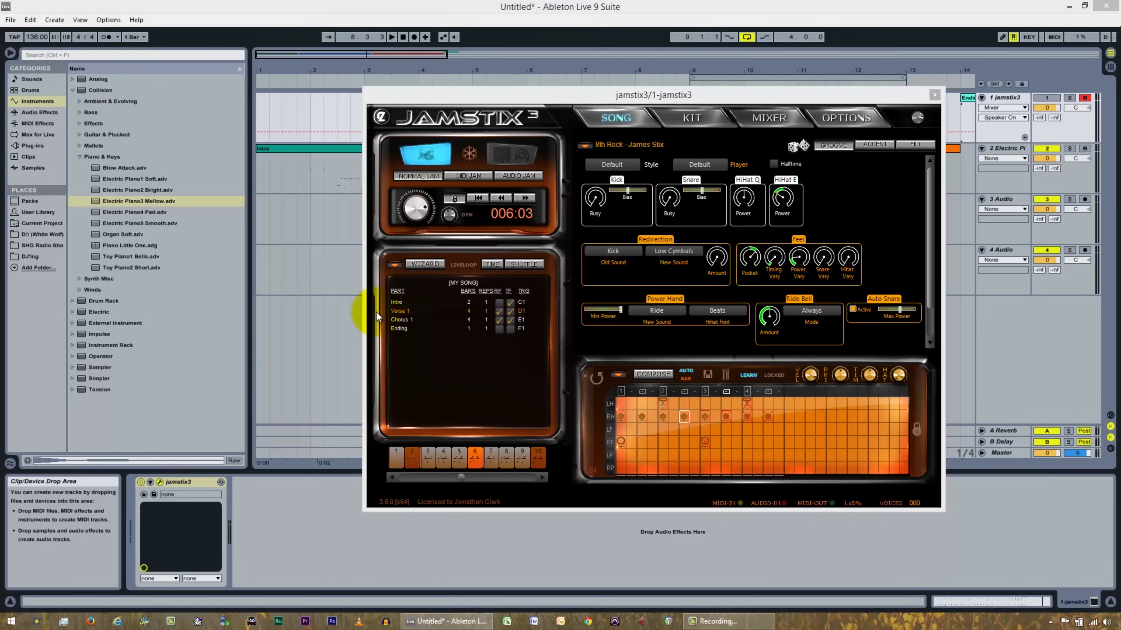
left_click(353, 346)
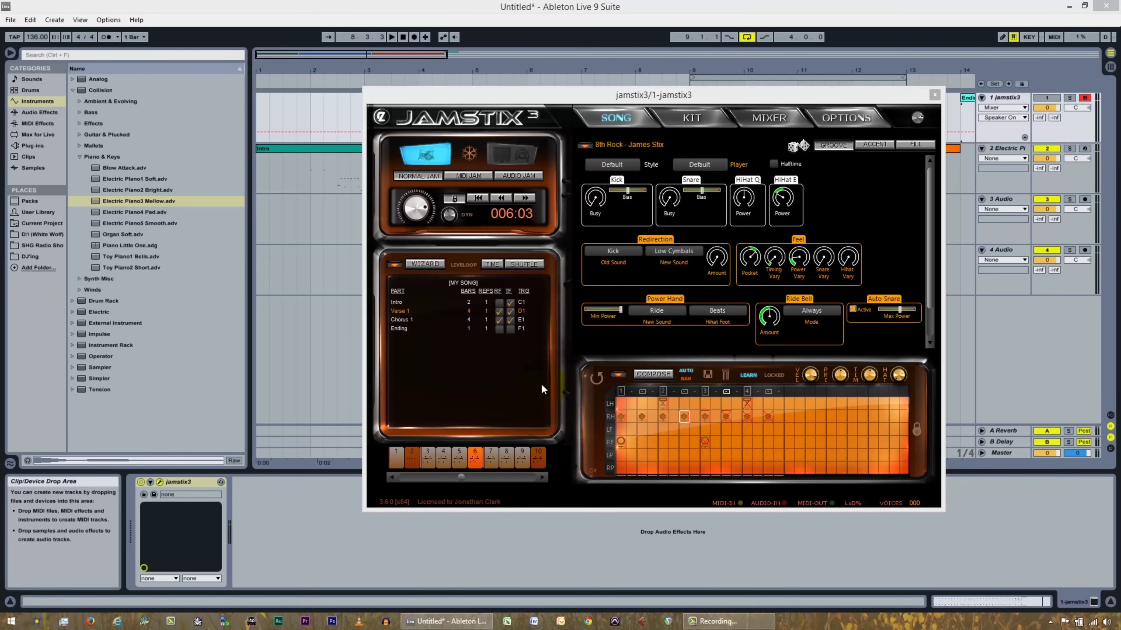
left_click(708, 376)
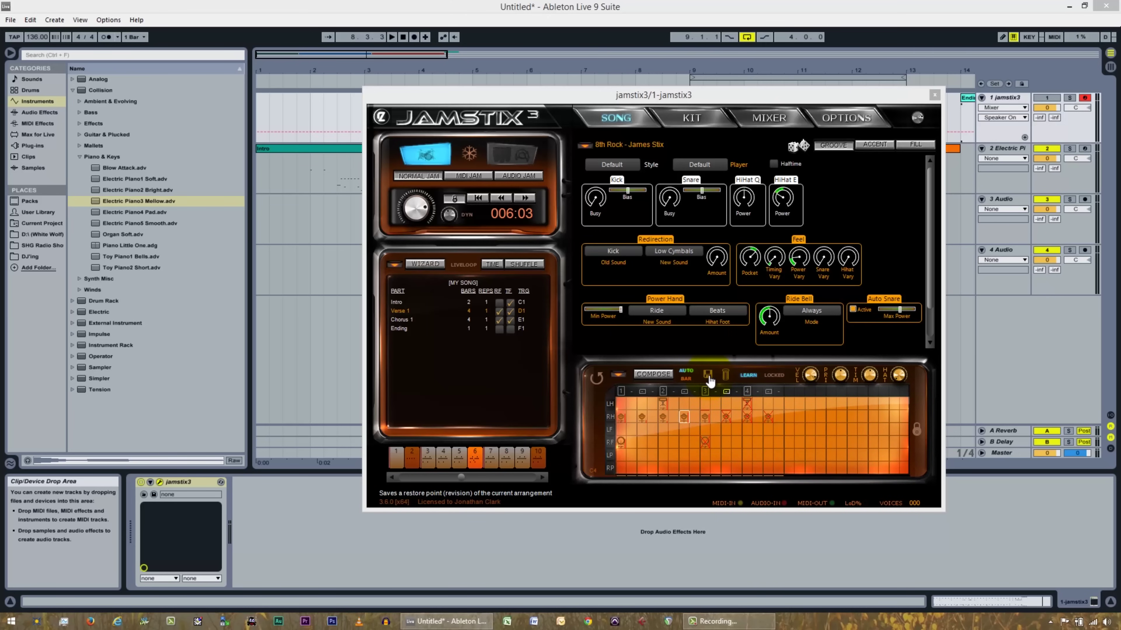
left_click(395, 267)
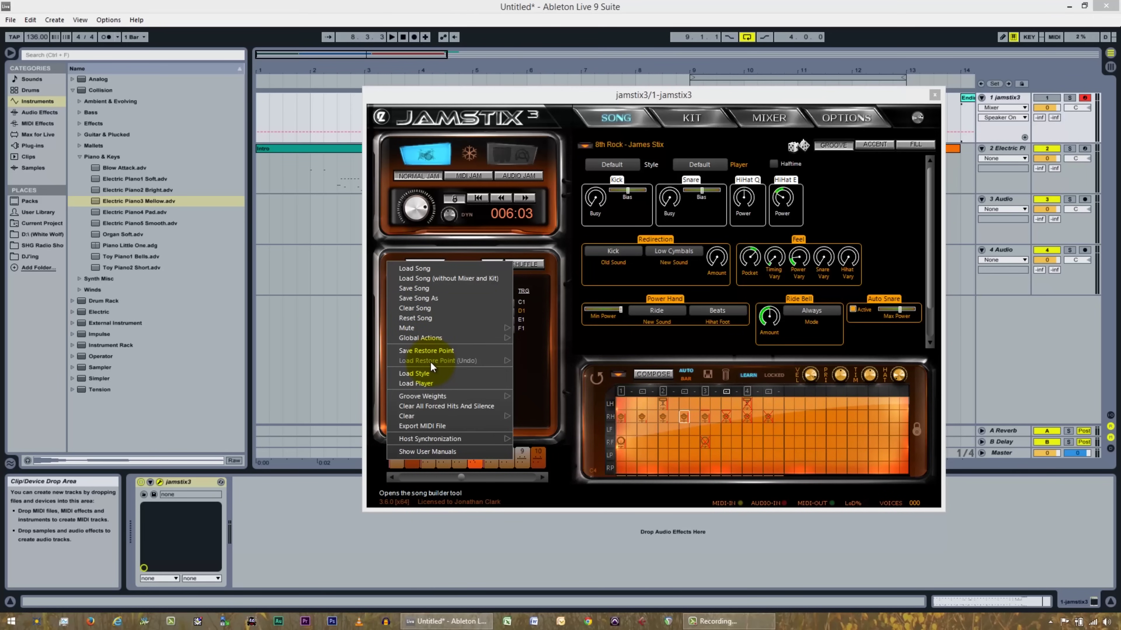
left_click(622, 345)
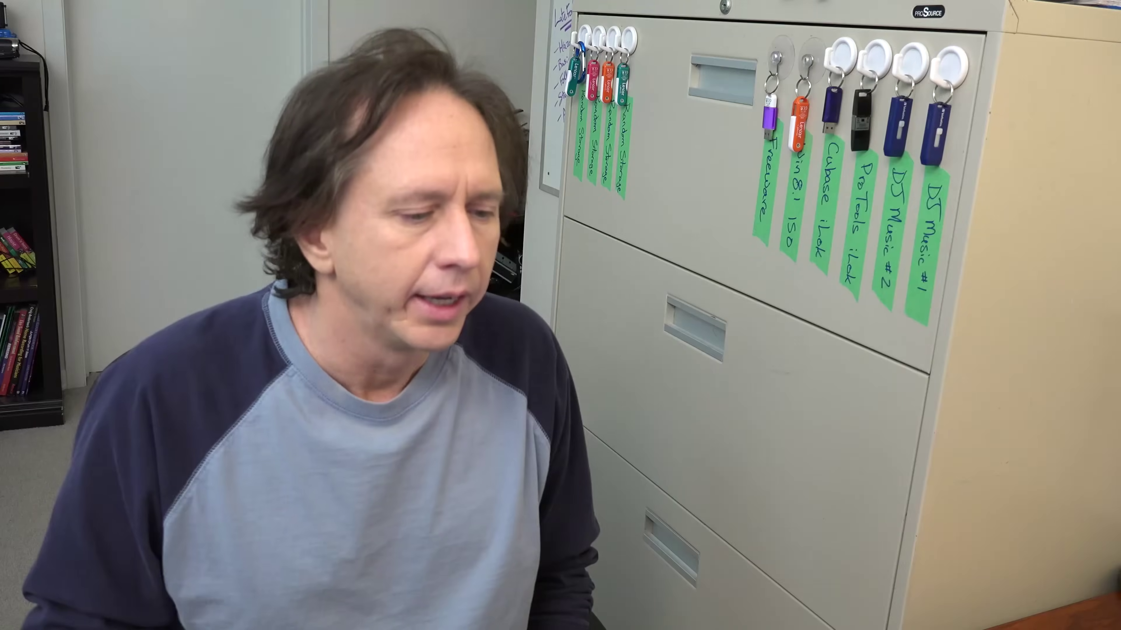